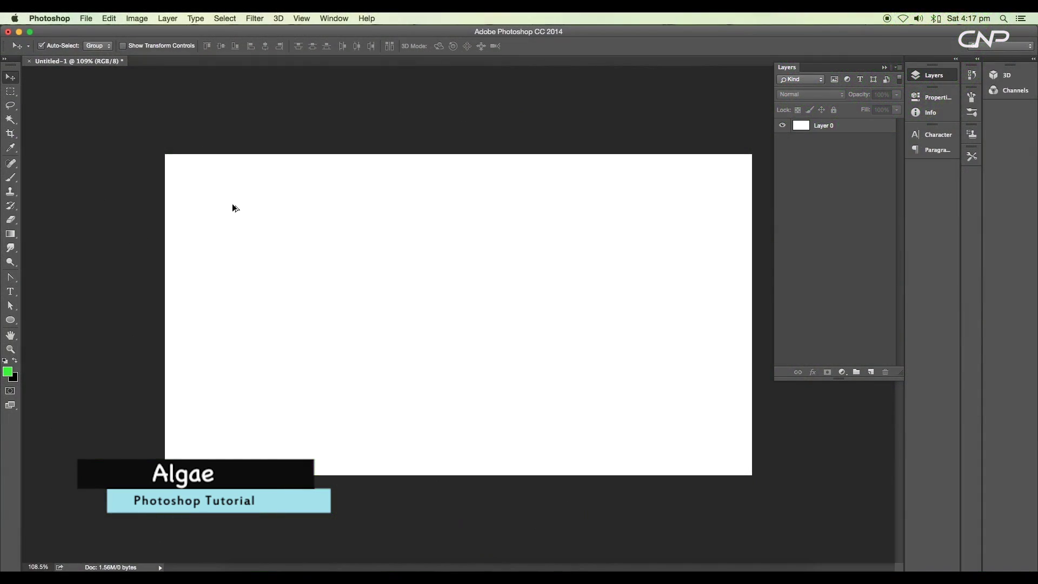
{"action": "key", "text": "super+minus"}
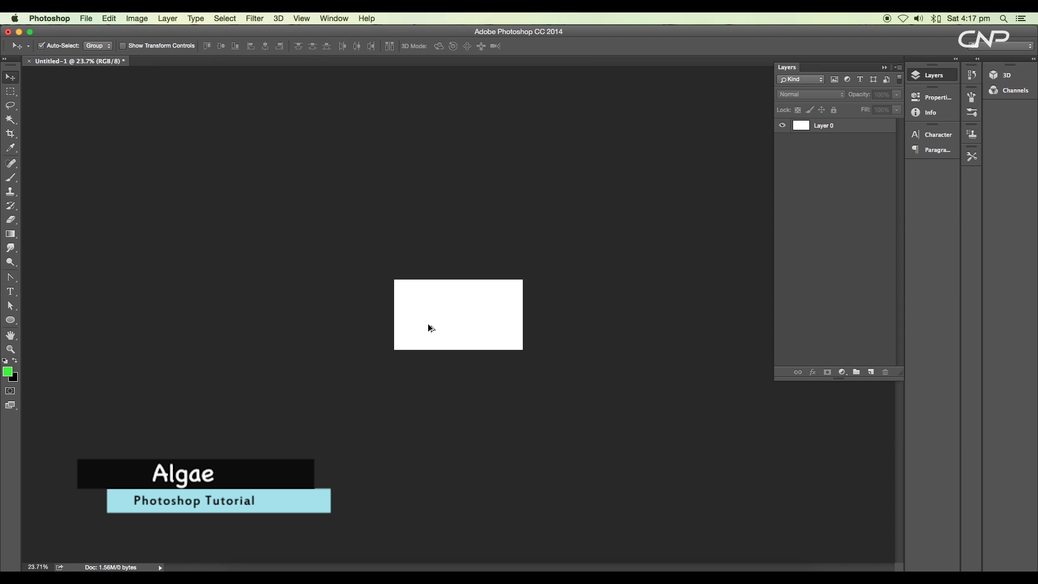
{"action": "key", "text": "super+0"}
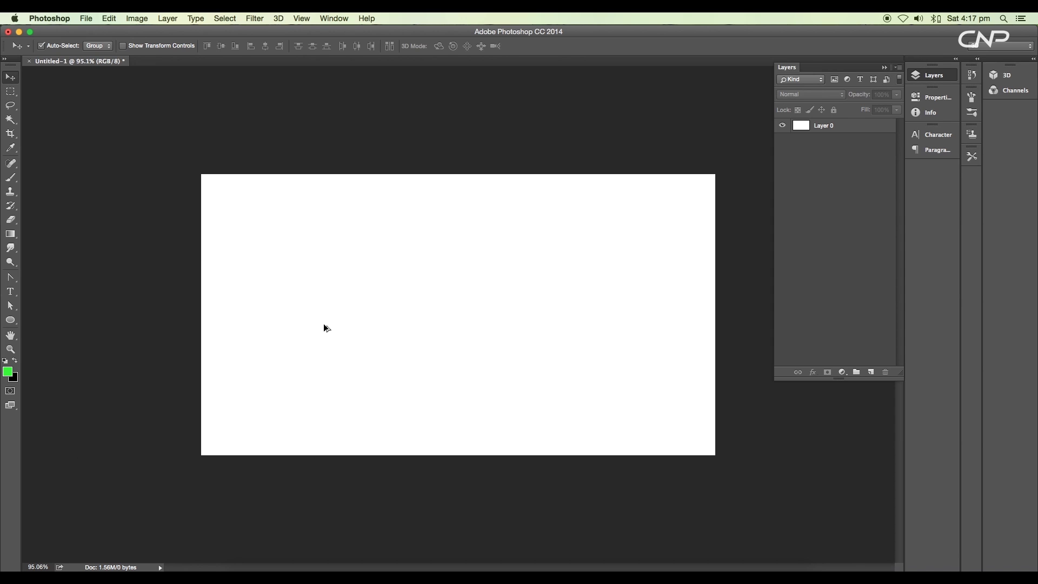
{"action": "scroll", "coordinate": [415, 333], "scroll_direction": "up", "scroll_amount": 3}
{"action": "scroll", "coordinate": [415, 333], "scroll_direction": "down", "scroll_amount": 3}
{"action": "key", "text": "space"}
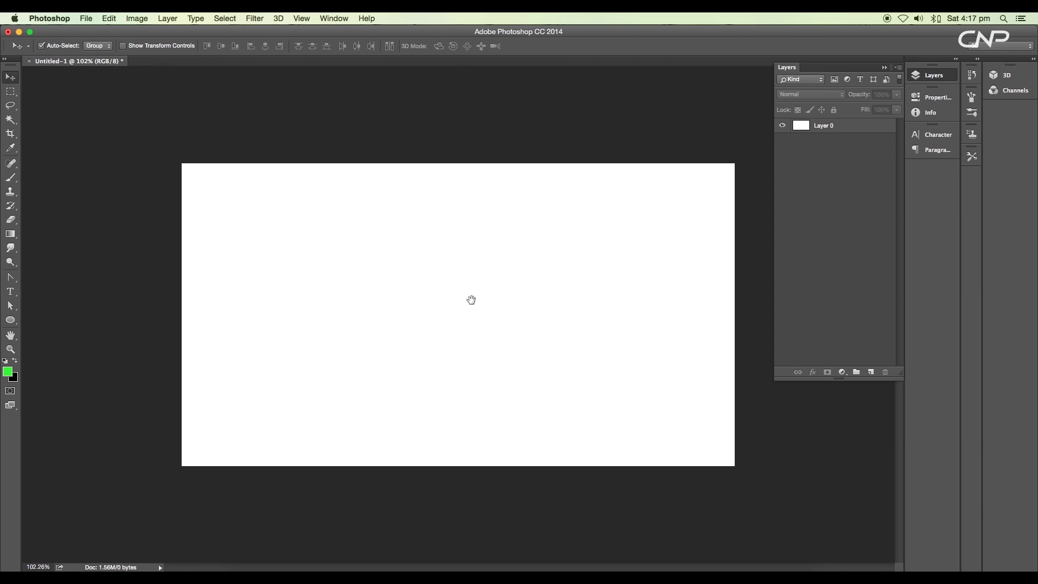
Draw a circle about 120 px in diameter near the middle of the canvas with the Ellipse tool.
{"action": "left_click", "coordinate": [11, 91]}
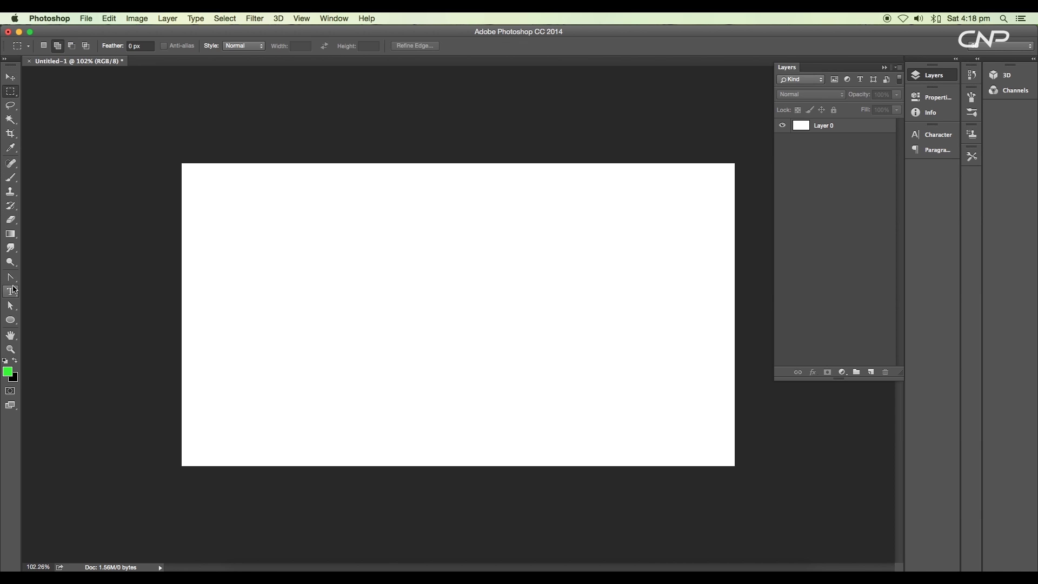
{"action": "left_click", "coordinate": [10, 320]}
{"action": "left_click_drag", "start_coordinate": [471, 310], "coordinate": [504, 344]}
{"action": "scroll", "coordinate": [495, 318], "scroll_direction": "up", "scroll_amount": 3}
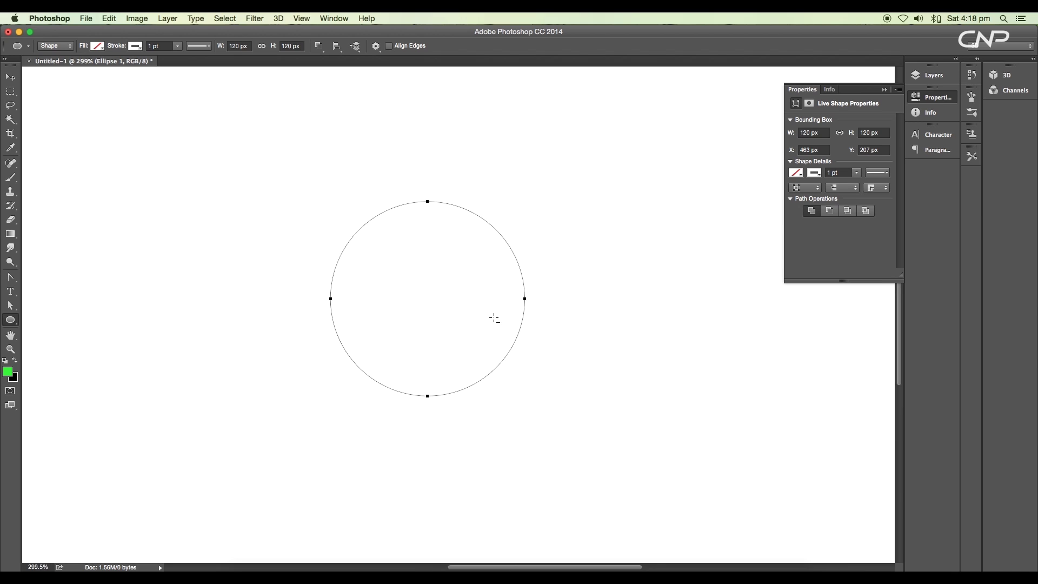
Remove the circle's stroke and fill it with a darker green from the recently used colours.
{"action": "left_click", "coordinate": [136, 46]}
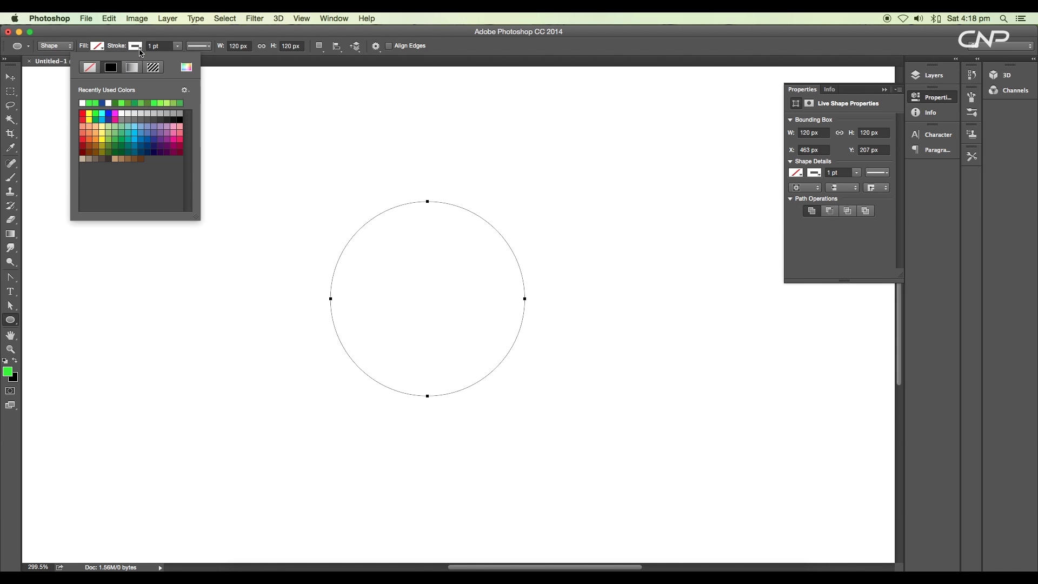
{"action": "left_click", "coordinate": [91, 68]}
{"action": "left_click", "coordinate": [98, 46]}
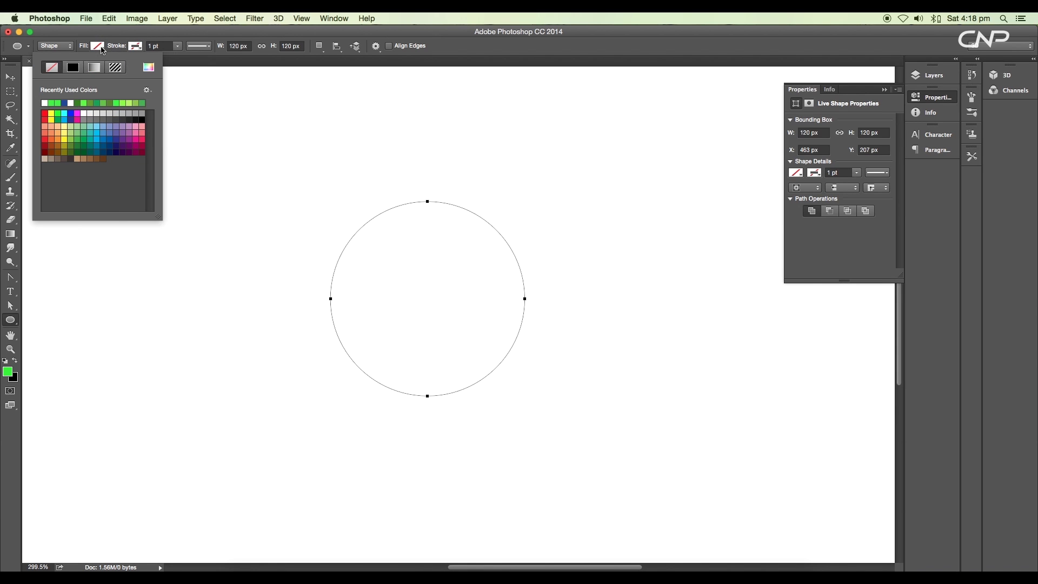
{"action": "left_click", "coordinate": [95, 102]}
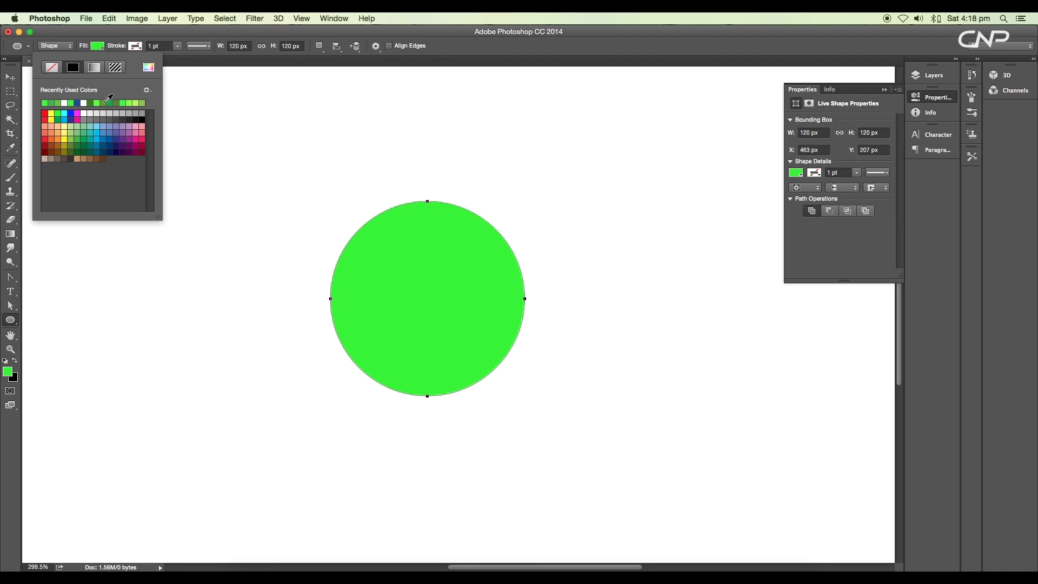
{"action": "left_click", "coordinate": [110, 103]}
{"action": "key", "text": "Return"}
Fill the Layer 0 background with the black background colour.
{"action": "left_click", "coordinate": [10, 78]}
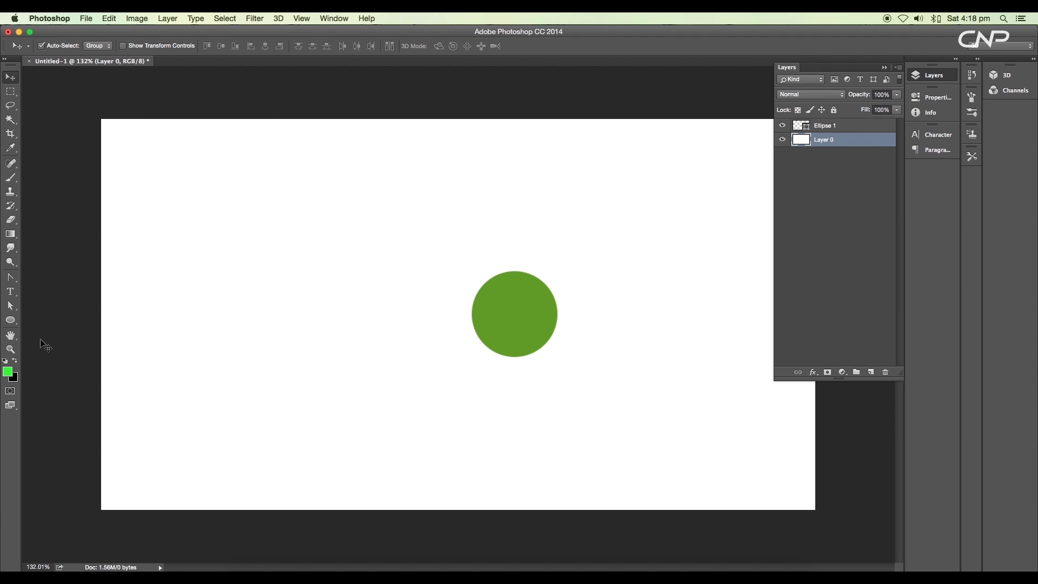
{"action": "key", "text": "super+BackSpace"}
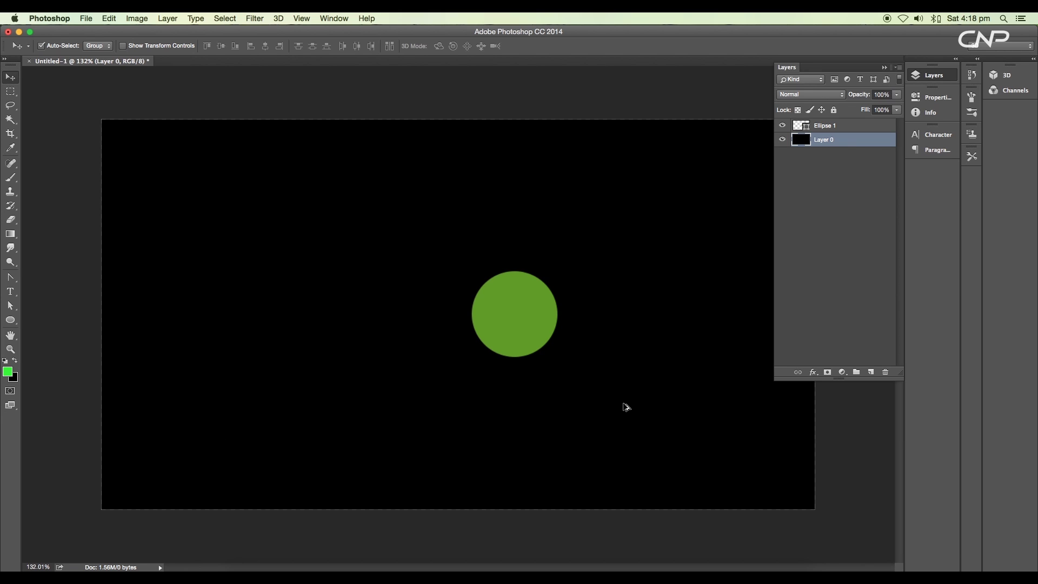
Set the fill of the Ellipse 1 layer to 0%.
{"action": "scroll", "coordinate": [534, 350], "scroll_direction": "up", "scroll_amount": 3}
{"action": "left_click_drag", "start_coordinate": [528, 338], "coordinate": [391, 315]}
{"action": "left_click_drag", "start_coordinate": [894, 111], "coordinate": [587, 118]}
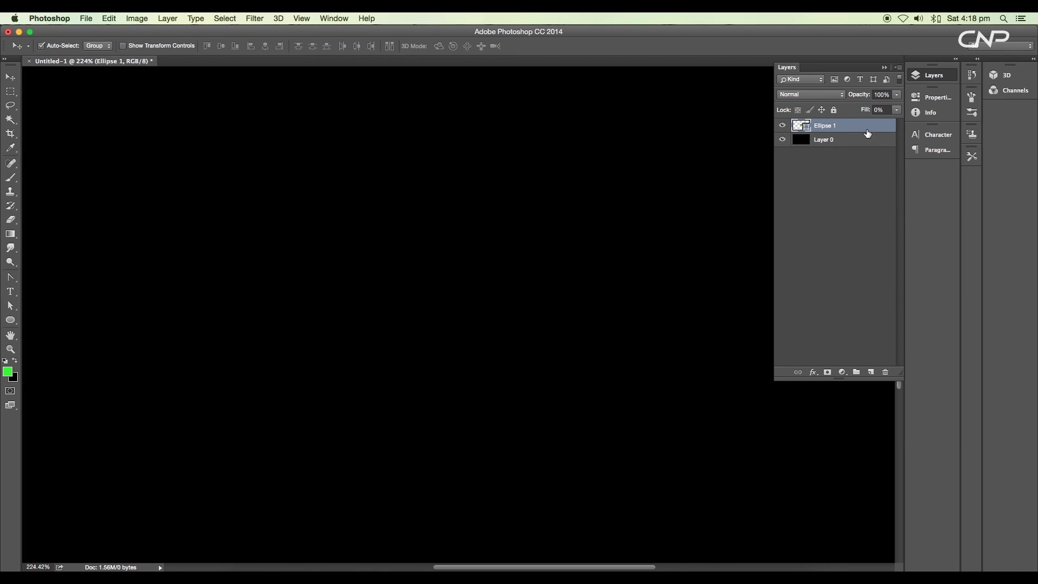
Add a bright green Inner Glow to the Ellipse 1 layer with size 27 px and opacity 49%.
{"action": "double_click", "coordinate": [867, 130]}
{"action": "left_click_drag", "start_coordinate": [256, 190], "coordinate": [609, 235]}
{"action": "left_click", "coordinate": [431, 334]}
{"action": "left_click_drag", "start_coordinate": [500, 236], "coordinate": [731, 303]}
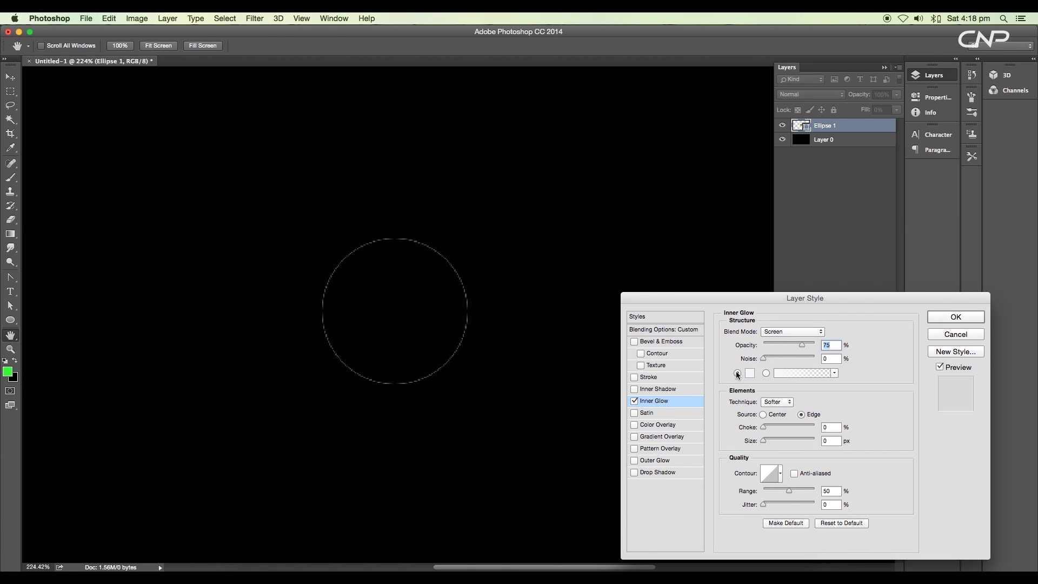
{"action": "left_click", "coordinate": [750, 373]}
{"action": "left_click", "coordinate": [822, 153]}
{"action": "left_click", "coordinate": [937, 146]}
{"action": "left_click_drag", "start_coordinate": [763, 440], "coordinate": [772, 439]}
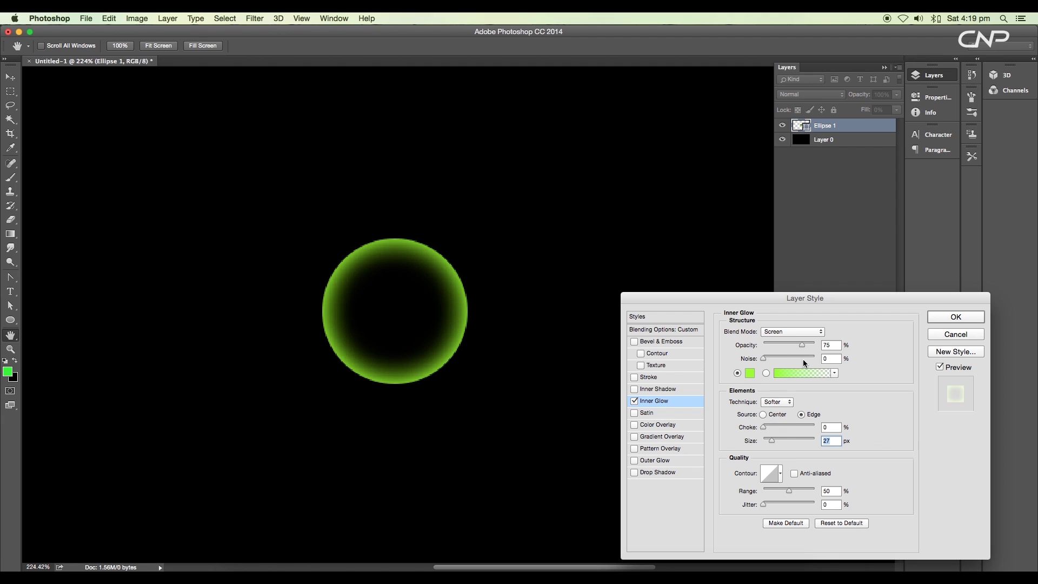
{"action": "left_click_drag", "start_coordinate": [801, 344], "coordinate": [788, 345]}
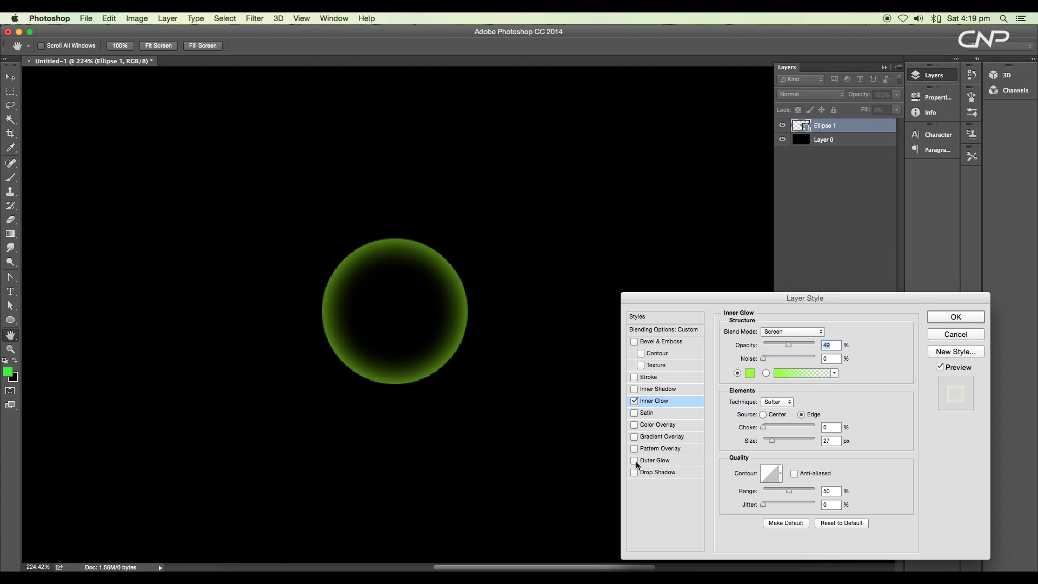
Add a Pattern Overlay with a black-and-white cracked cell pattern in Overlay blend mode and apply the layer style.
{"action": "left_click", "coordinate": [668, 448]}
{"action": "left_click", "coordinate": [796, 371]}
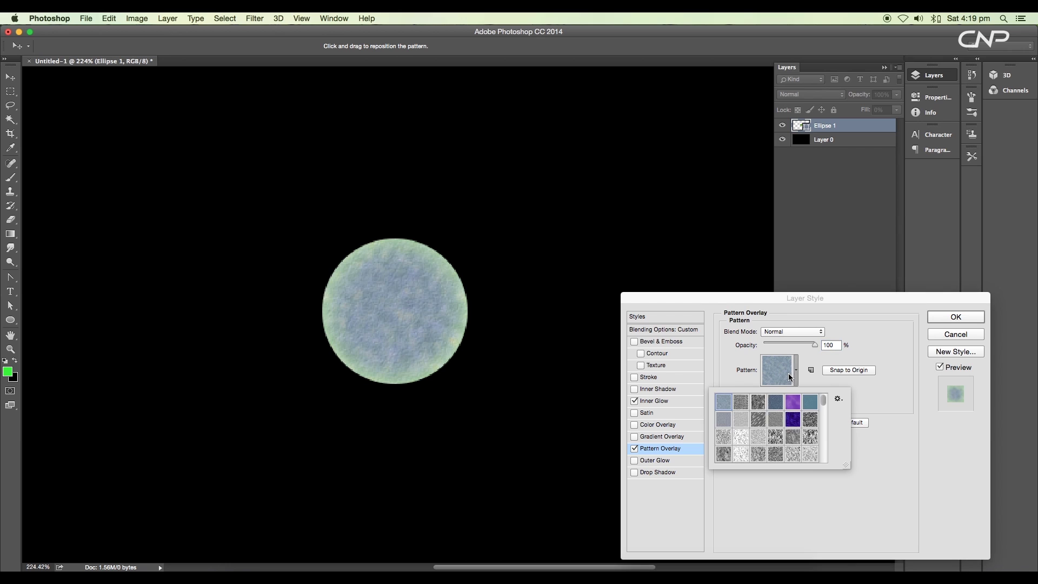
{"action": "left_click", "coordinate": [775, 420]}
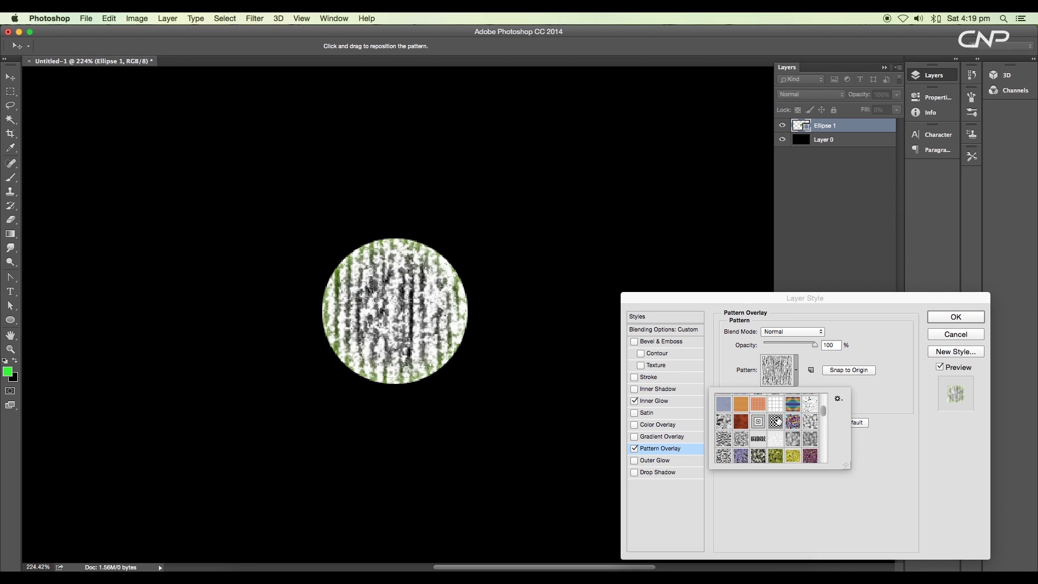
{"action": "left_click", "coordinate": [738, 442]}
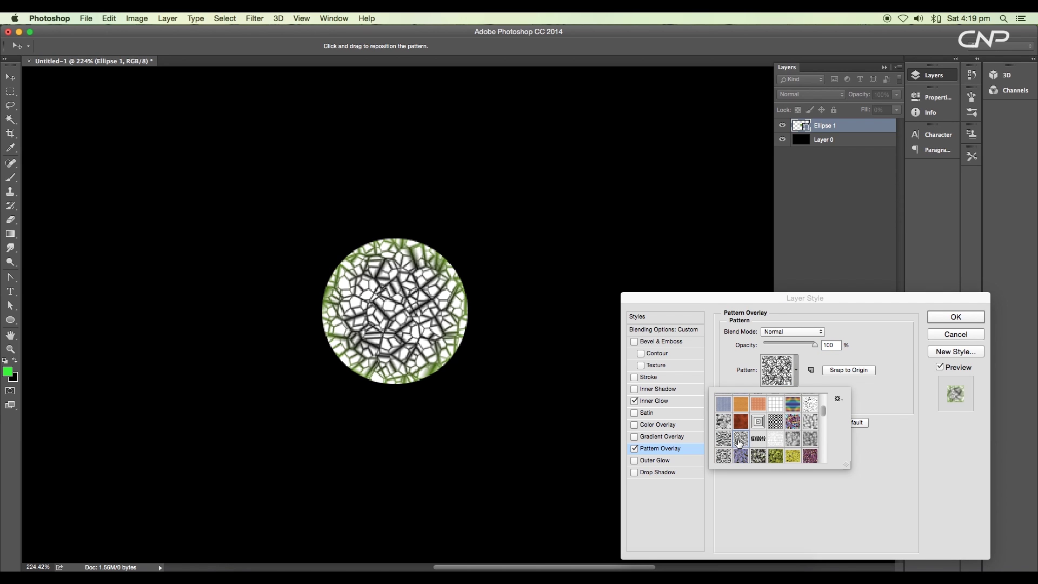
{"action": "left_click", "coordinate": [802, 332]}
{"action": "left_click", "coordinate": [794, 448]}
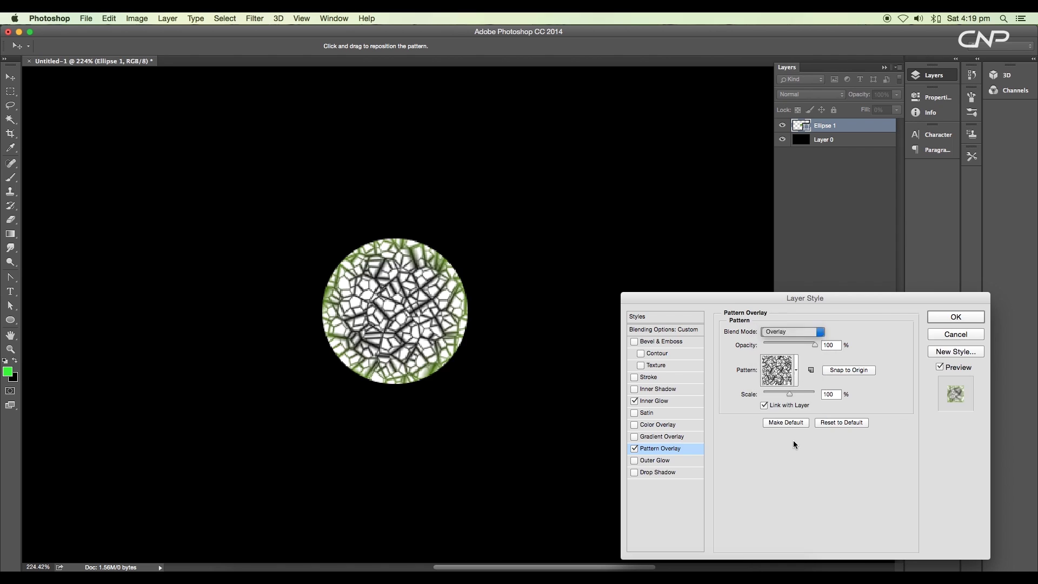
{"action": "left_click", "coordinate": [1003, 296]}
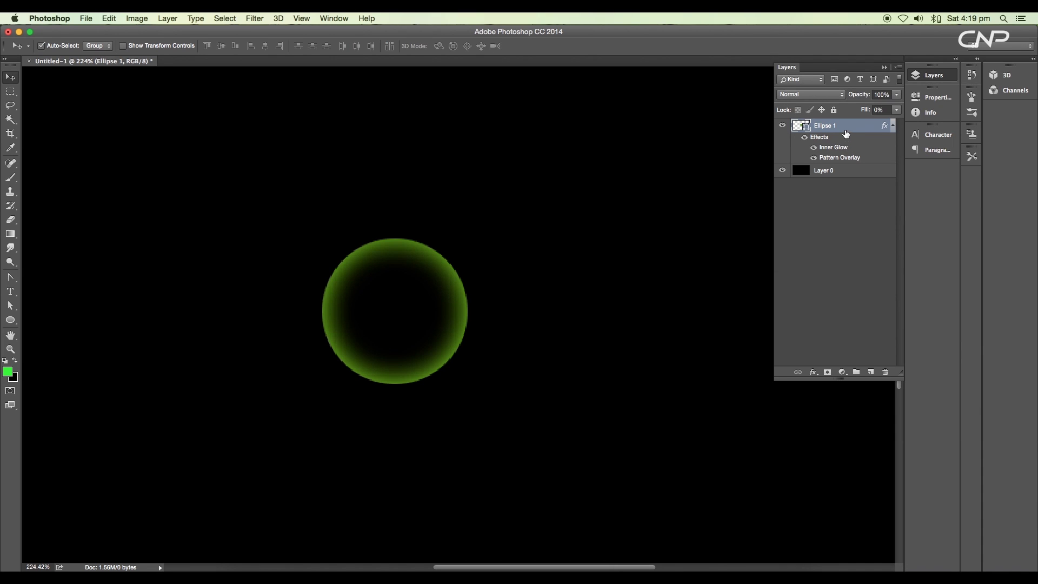
Set the fill of the Ellipse 1 layer to 9%.
{"action": "left_click", "coordinate": [897, 109]}
{"action": "mouse_move", "coordinate": [844, 120]}
{"action": "left_mouse_down"}
{"action": "mouse_move", "coordinate": [861, 122]}
{"action": "mouse_move", "coordinate": [849, 122]}
{"action": "left_mouse_up"}
{"action": "scroll", "coordinate": [851, 121], "scroll_direction": "down", "scroll_amount": 3}
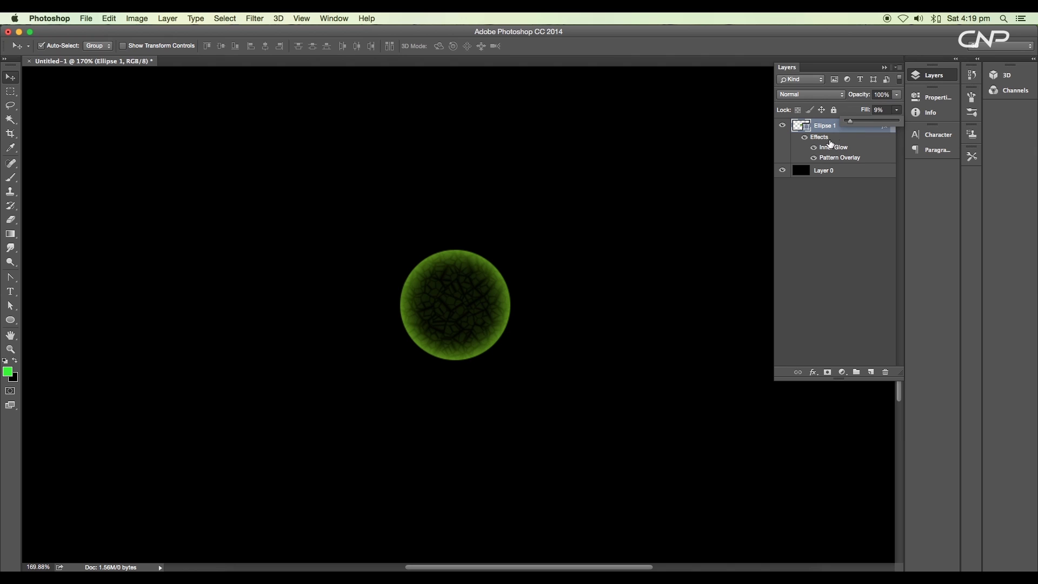
Reopen the Ellipse 1 layer style and set the Pattern Overlay scale to 43%.
{"action": "left_click", "coordinate": [837, 130]}
{"action": "double_click", "coordinate": [843, 147]}
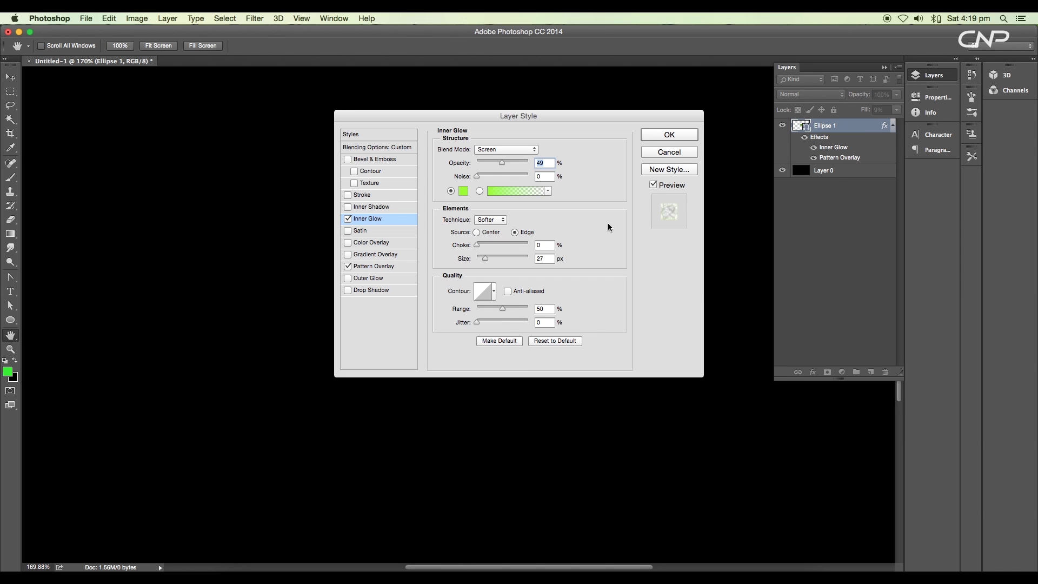
{"action": "left_click_drag", "start_coordinate": [579, 129], "coordinate": [924, 248]}
{"action": "left_click", "coordinate": [750, 378]}
{"action": "left_click_drag", "start_coordinate": [848, 329], "coordinate": [834, 329]}
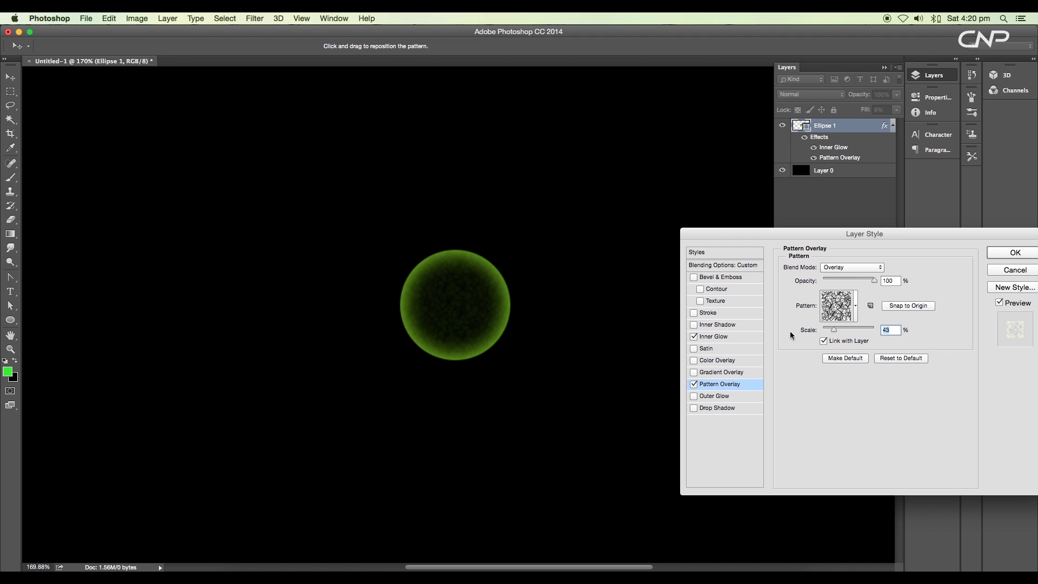
Add an Outer Glow to the circle in green 4fef01 with a size of 29 px.
{"action": "left_click", "coordinate": [713, 396]}
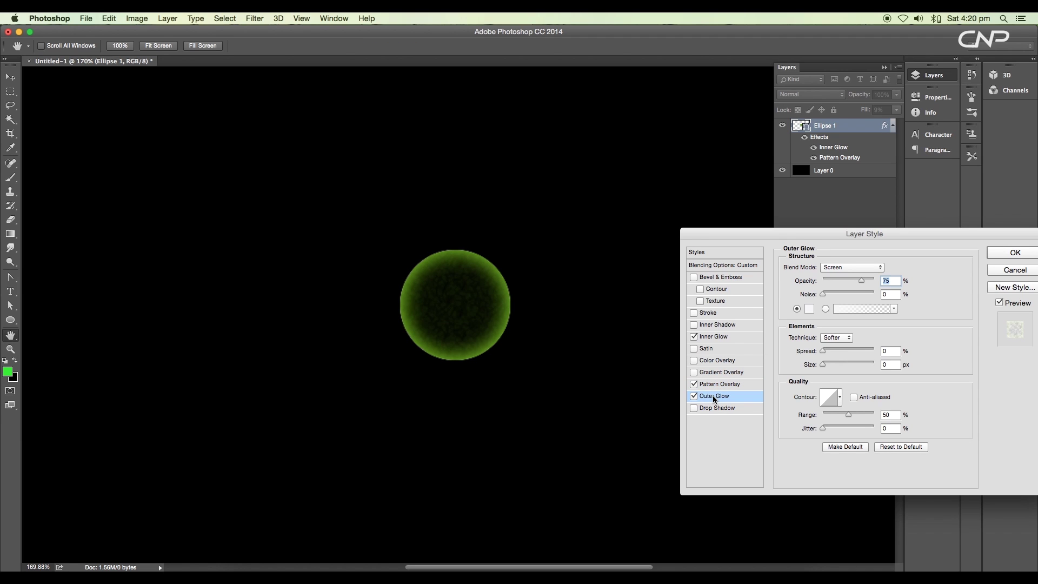
{"action": "left_click", "coordinate": [809, 308]}
{"action": "left_click_drag", "start_coordinate": [819, 186], "coordinate": [823, 161]}
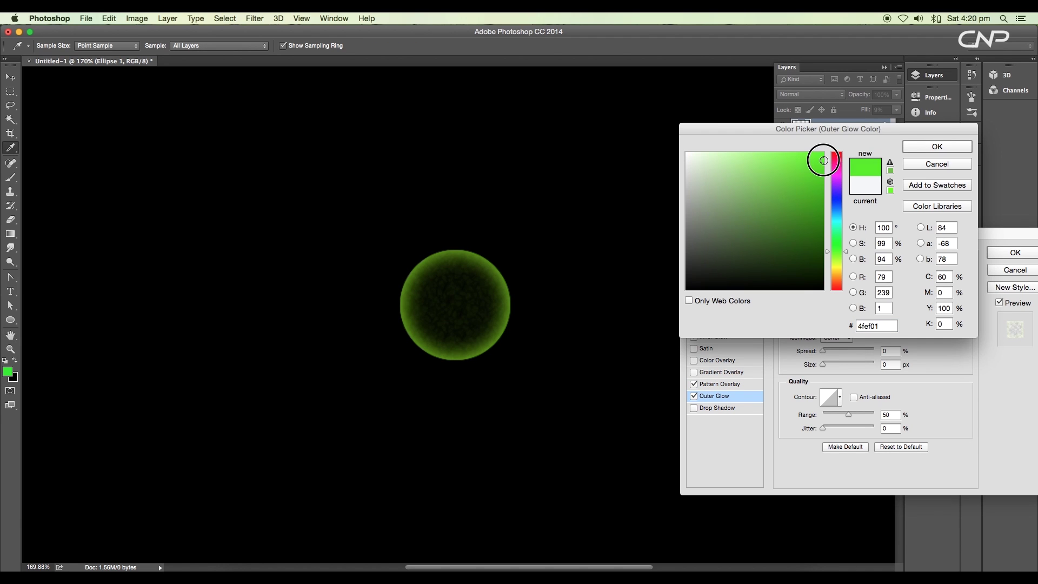
{"action": "left_click", "coordinate": [915, 146]}
{"action": "left_click_drag", "start_coordinate": [826, 361], "coordinate": [832, 368]}
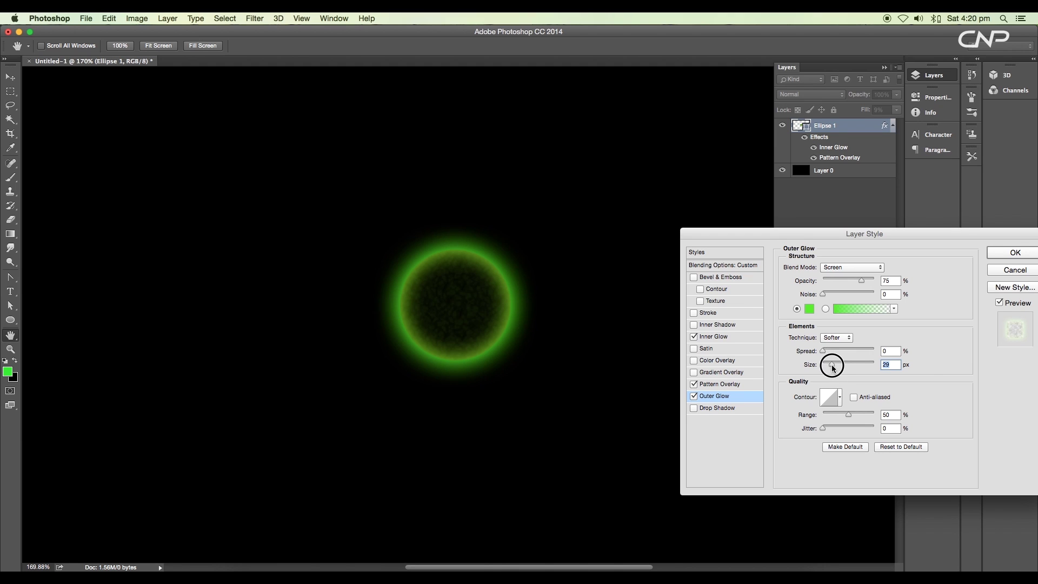
Change the Inner Glow colour to yellow-green baff01 and return to the Outer Glow settings.
{"action": "left_click", "coordinate": [746, 339]}
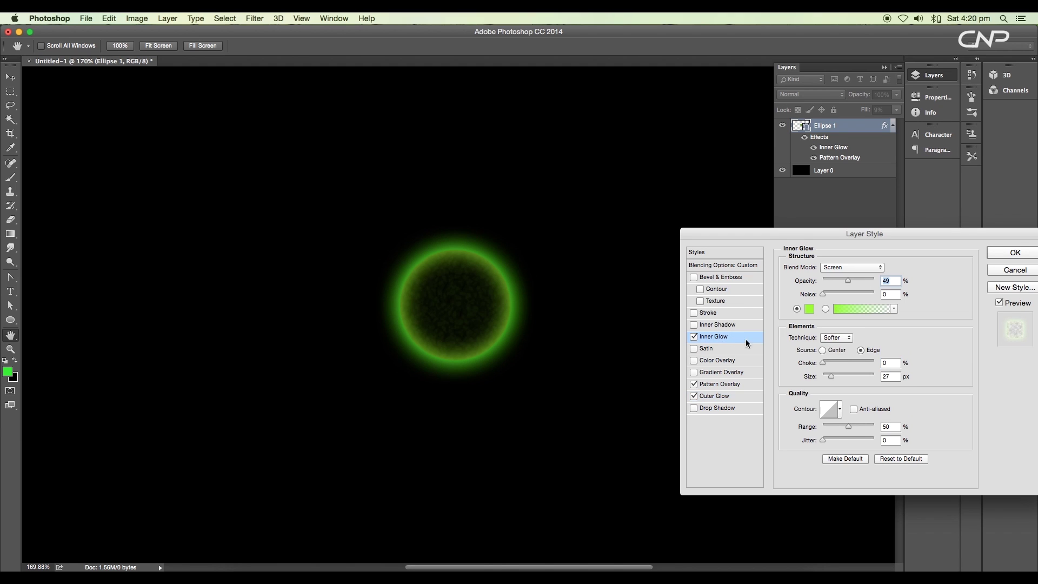
{"action": "left_click", "coordinate": [813, 308]}
{"action": "left_click", "coordinate": [837, 259]}
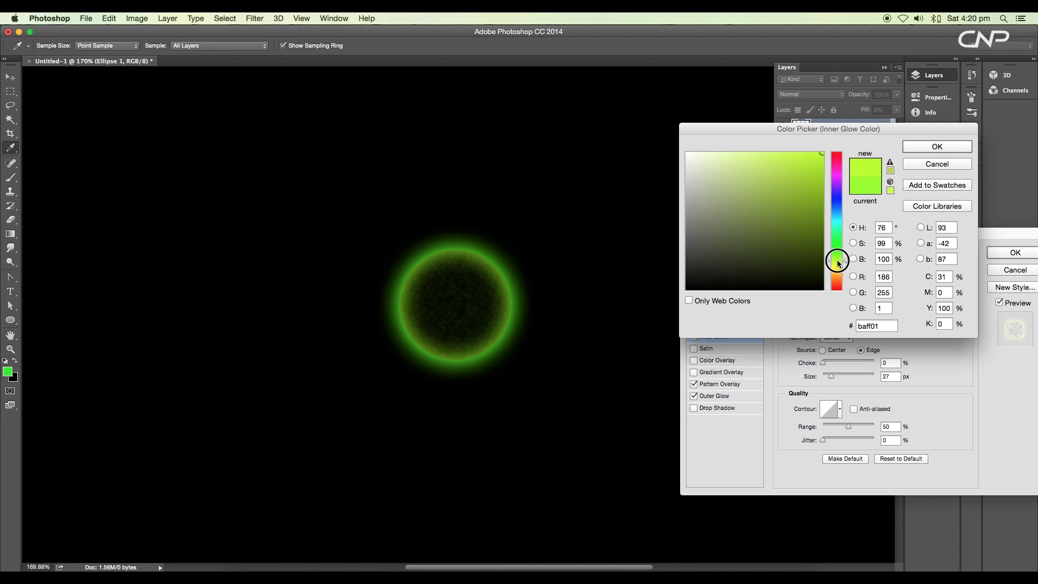
{"action": "left_click", "coordinate": [932, 150]}
{"action": "left_click", "coordinate": [714, 396]}
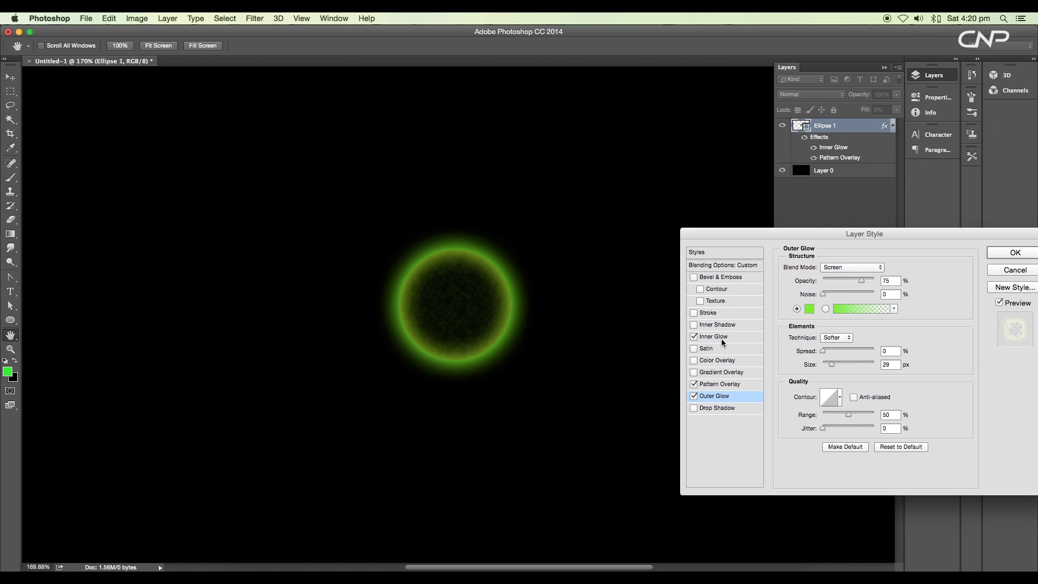
Add a Gradient Overlay to the circle with Radial style and Overlay blend mode.
{"action": "left_click", "coordinate": [722, 372]}
{"action": "left_click", "coordinate": [860, 307]}
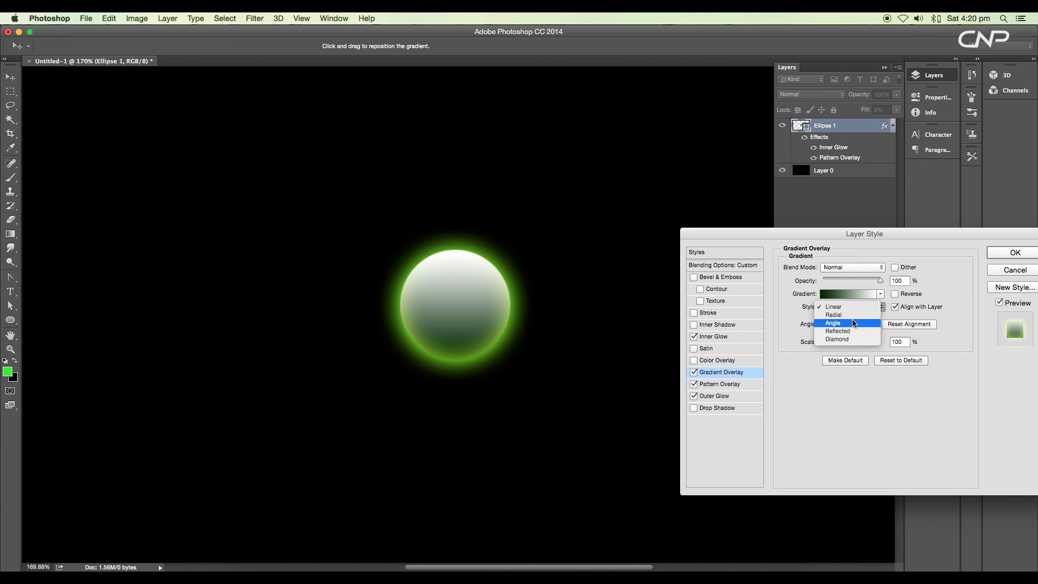
{"action": "left_click", "coordinate": [852, 314]}
{"action": "left_click", "coordinate": [853, 267]}
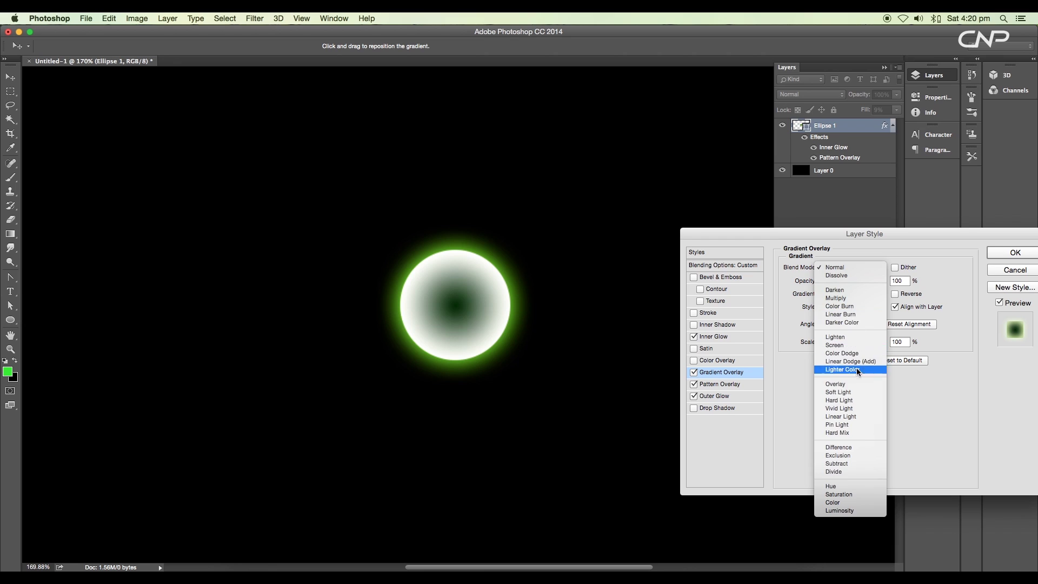
{"action": "left_click", "coordinate": [836, 384]}
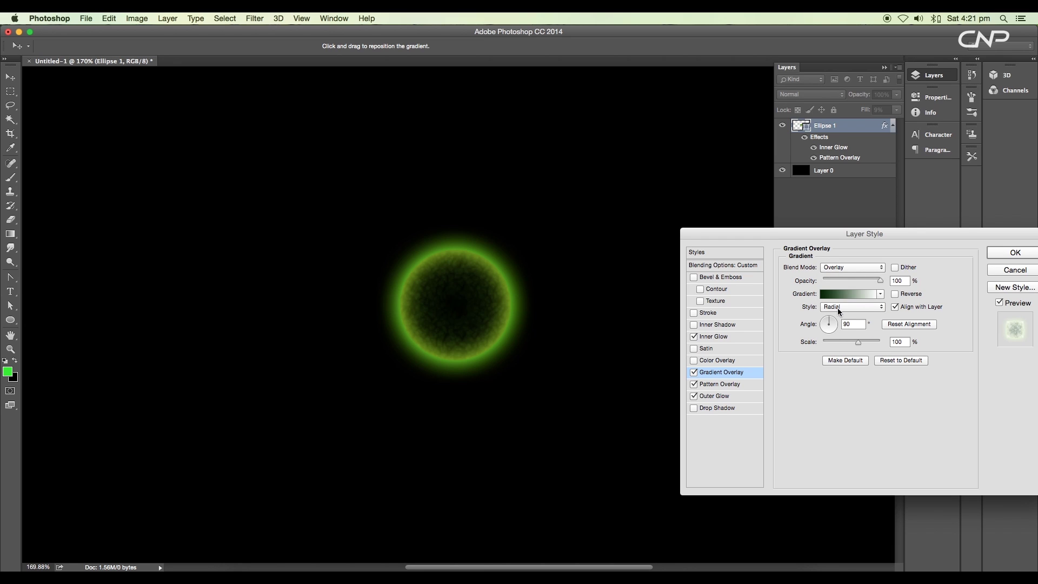
Reduce the Gradient Overlay's scale and opacity and apply the layer style.
{"action": "left_click_drag", "start_coordinate": [860, 281], "coordinate": [880, 281]}
{"action": "left_click_drag", "start_coordinate": [858, 342], "coordinate": [833, 341]}
{"action": "mouse_move", "coordinate": [858, 281]}
{"action": "left_mouse_down"}
{"action": "mouse_move", "coordinate": [835, 278]}
{"action": "mouse_move", "coordinate": [846, 280]}
{"action": "left_mouse_up"}
{"action": "left_click", "coordinate": [1014, 257]}
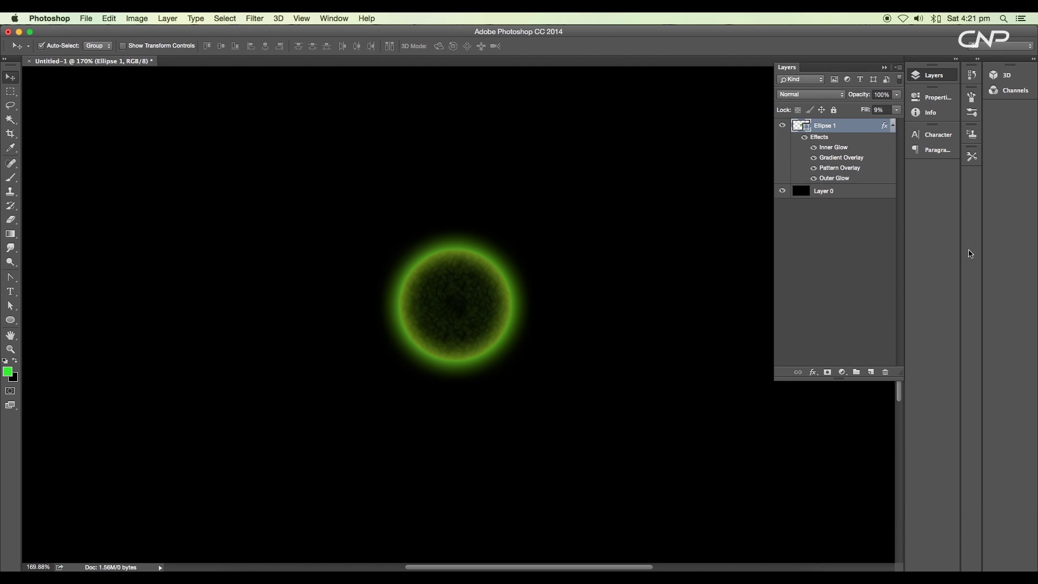
Set the fill of the Ellipse 1 layer to 17%.
{"action": "left_click", "coordinate": [896, 109]}
{"action": "left_click_drag", "start_coordinate": [856, 124], "coordinate": [861, 123]}
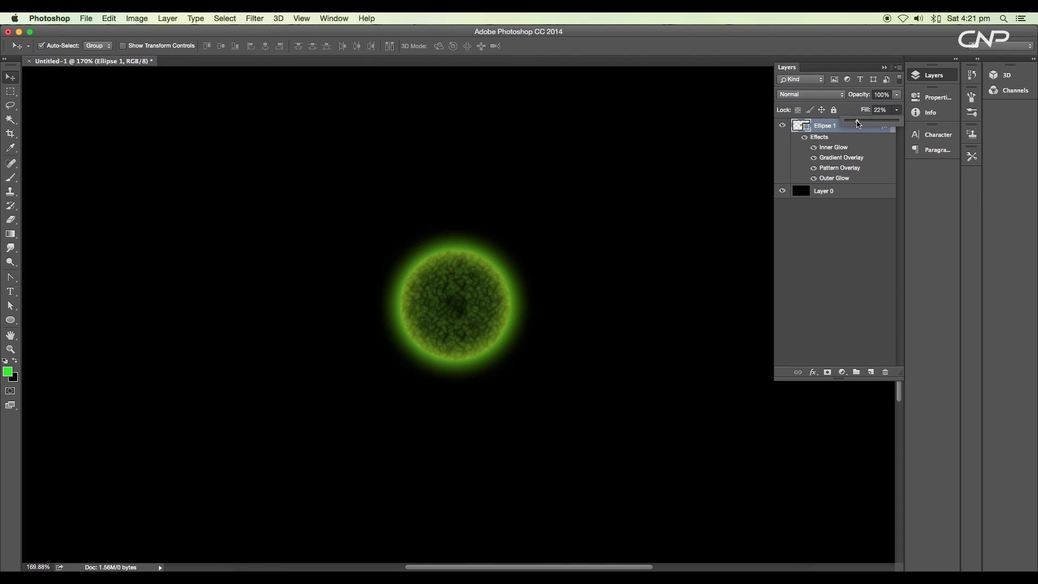
{"action": "scroll", "coordinate": [485, 301], "scroll_direction": "up", "scroll_amount": 2}
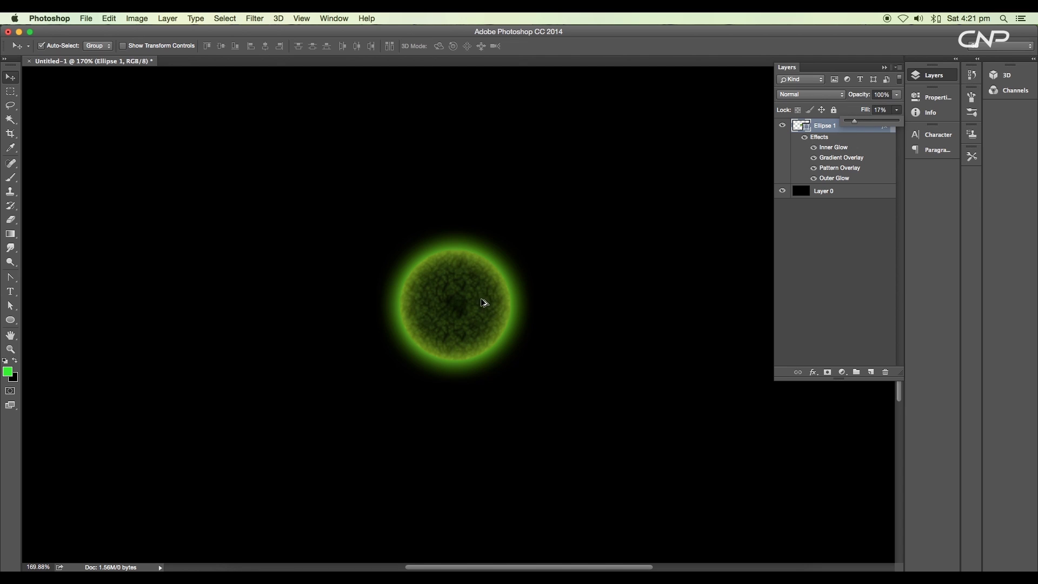
{"action": "scroll", "coordinate": [471, 331], "scroll_direction": "down", "scroll_amount": 5}
{"action": "scroll", "coordinate": [470, 333], "scroll_direction": "up", "scroll_amount": 6}
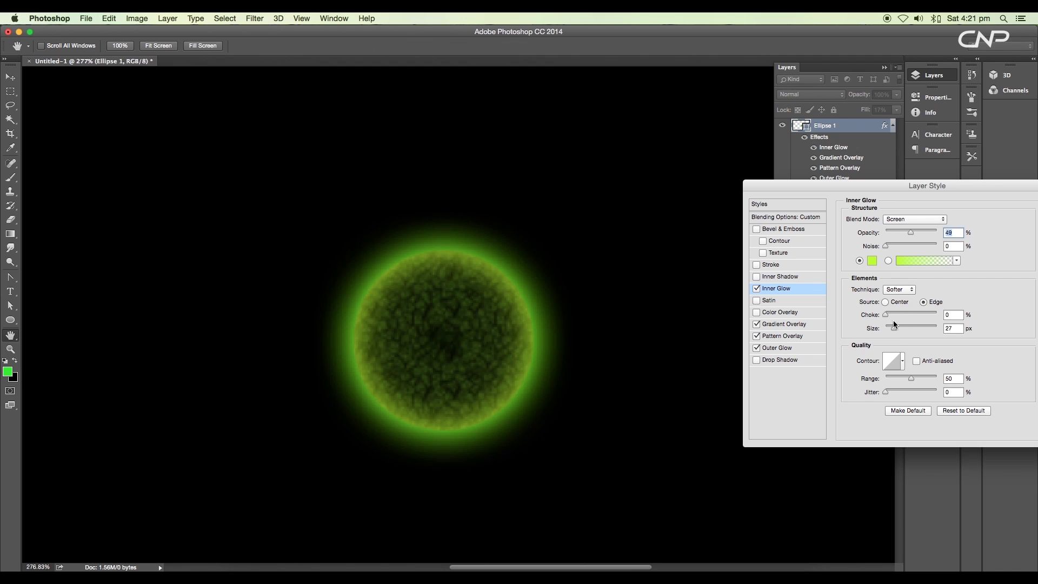
Set the circle's Inner Glow size to 38 px and opacity to 64%, and recolour its Outer Glow to 88f001.
{"action": "left_click_drag", "start_coordinate": [893, 323], "coordinate": [896, 327]}
{"action": "left_click_drag", "start_coordinate": [910, 231], "coordinate": [917, 232]}
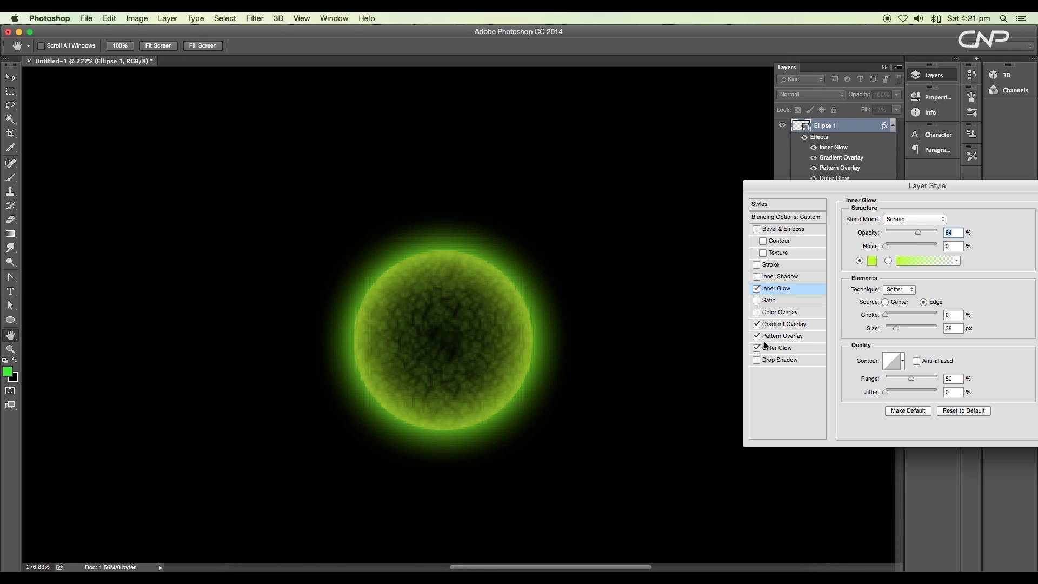
{"action": "left_click", "coordinate": [776, 347]}
{"action": "left_click", "coordinate": [872, 260]}
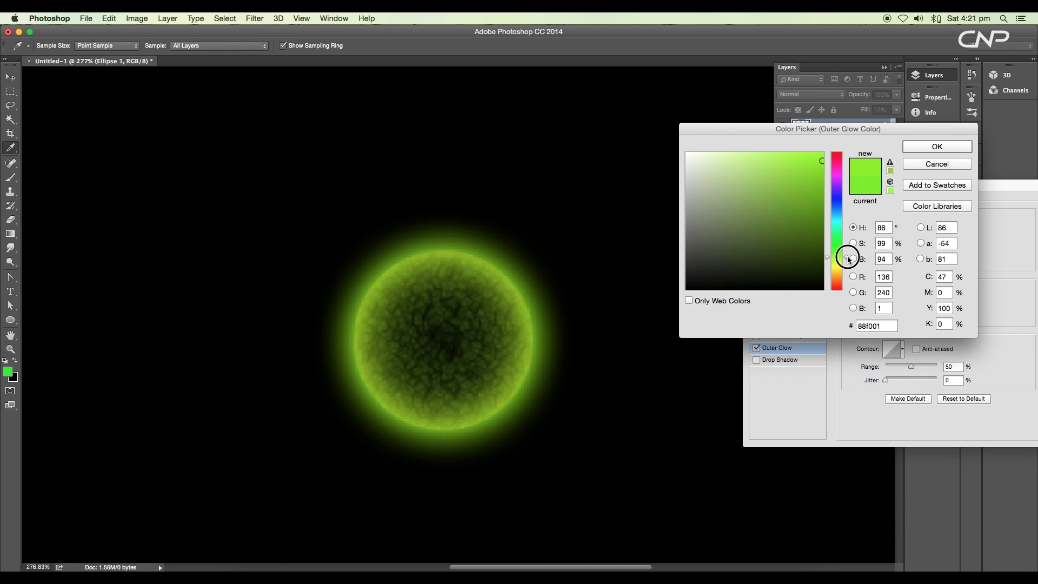
{"action": "key", "text": "Return"}
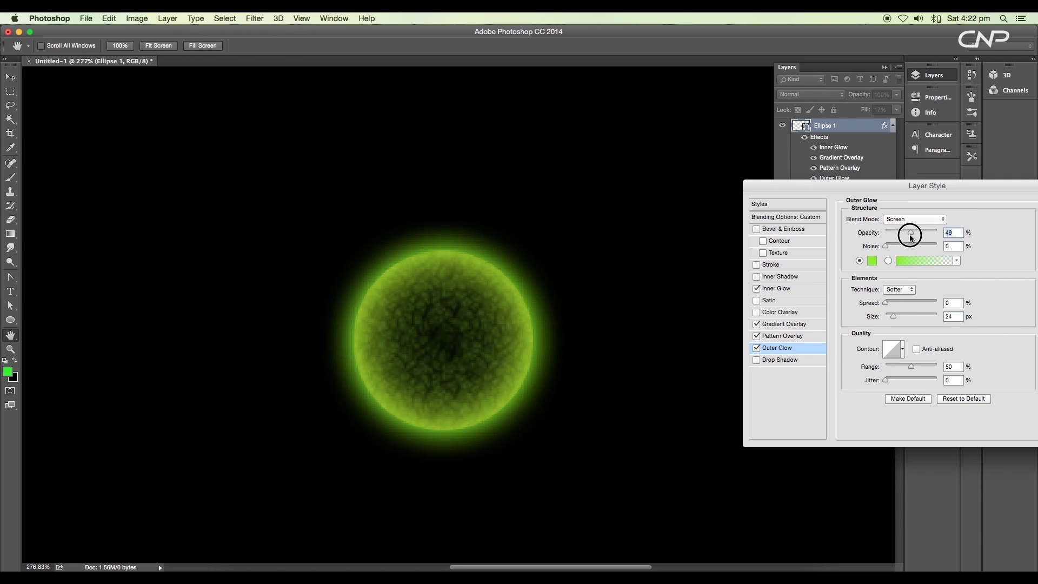
{"action": "key", "text": "Return"}
Move the glowing circle up and place a duplicate of it diagonally below on the black canvas.
{"action": "scroll", "coordinate": [567, 308], "scroll_direction": "down", "scroll_amount": 5}
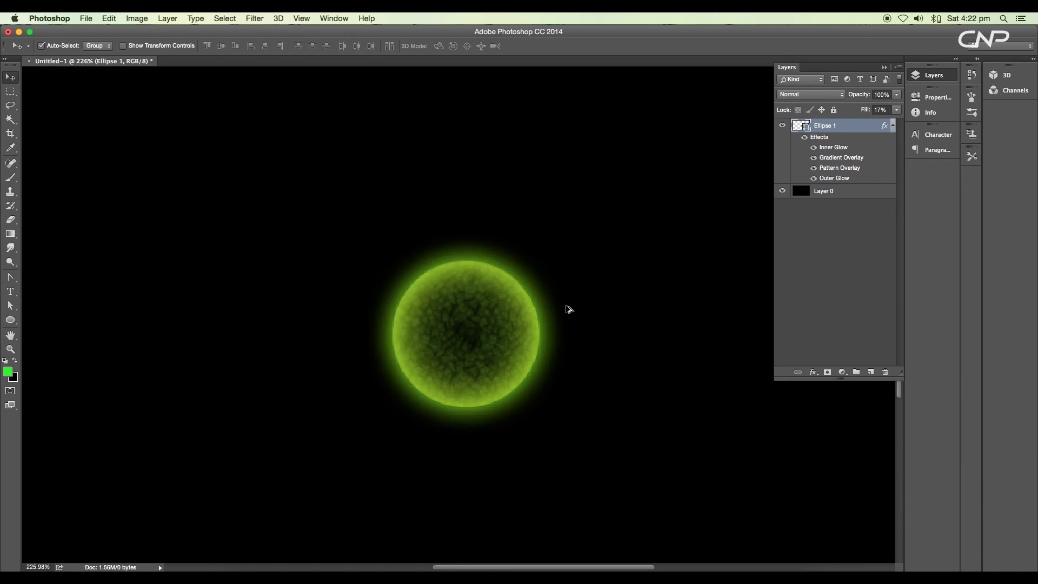
{"action": "scroll", "coordinate": [606, 333], "scroll_direction": "up", "scroll_amount": 5}
{"action": "left_click_drag", "start_coordinate": [599, 323], "coordinate": [555, 248]}
{"action": "left_click_drag", "start_coordinate": [520, 293], "coordinate": [468, 373], "text": "alt"}
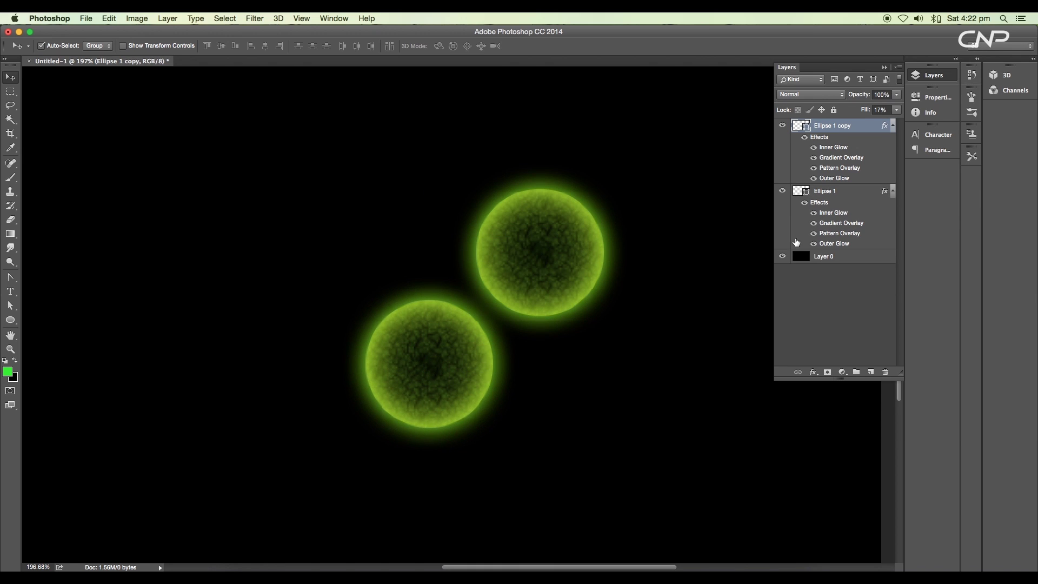
Choose a different cell-like pattern for the duplicate circle's Pattern Overlay and adjust the pattern scale.
{"action": "double_click", "coordinate": [845, 169]}
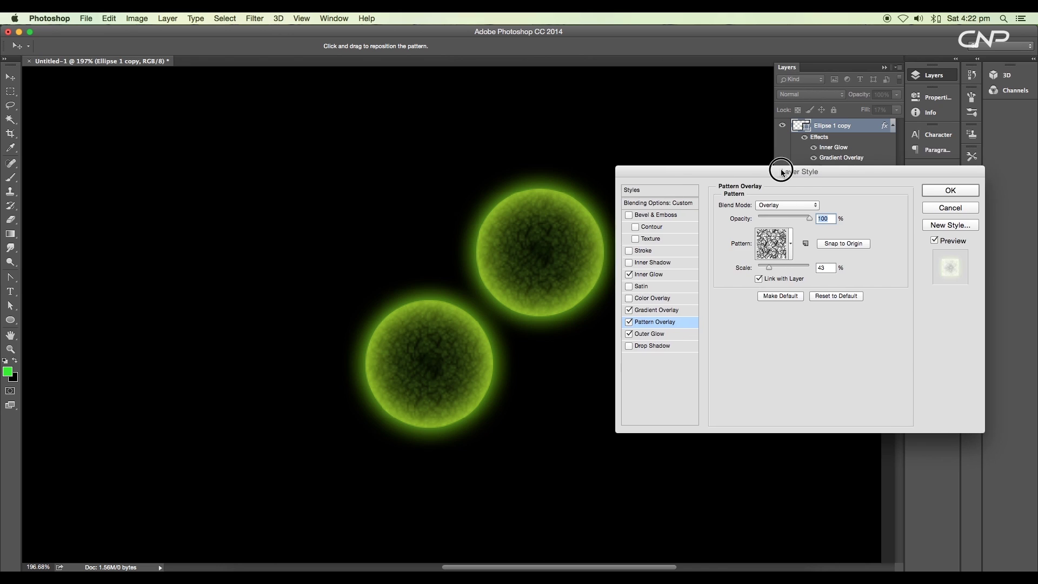
{"action": "left_click", "coordinate": [863, 227]}
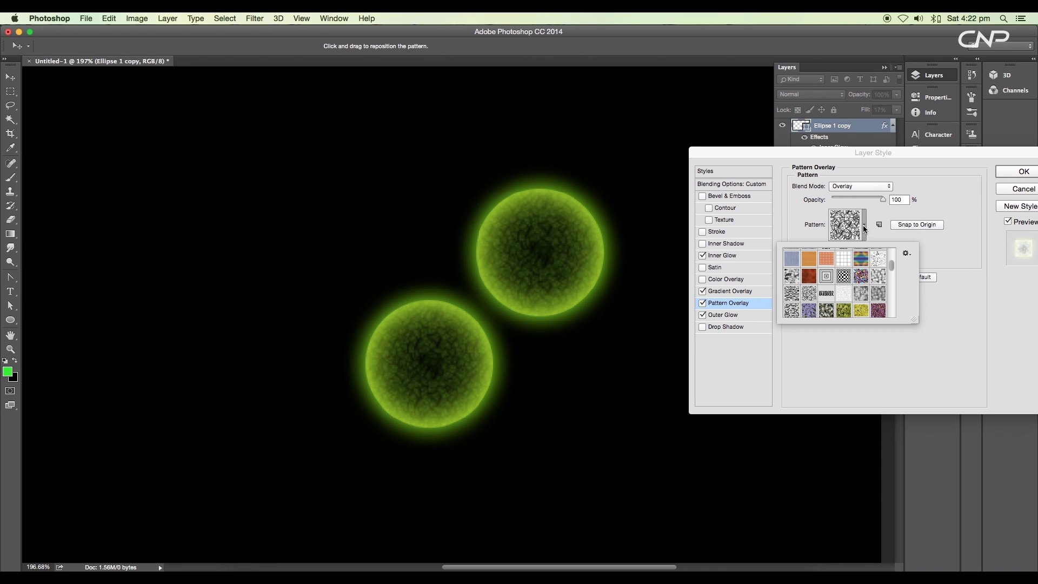
{"action": "scroll", "coordinate": [846, 280], "scroll_direction": "down", "scroll_amount": 3}
{"action": "left_click", "coordinate": [858, 308]}
{"action": "left_click", "coordinate": [862, 233]}
{"action": "left_click_drag", "start_coordinate": [843, 247], "coordinate": [847, 249]}
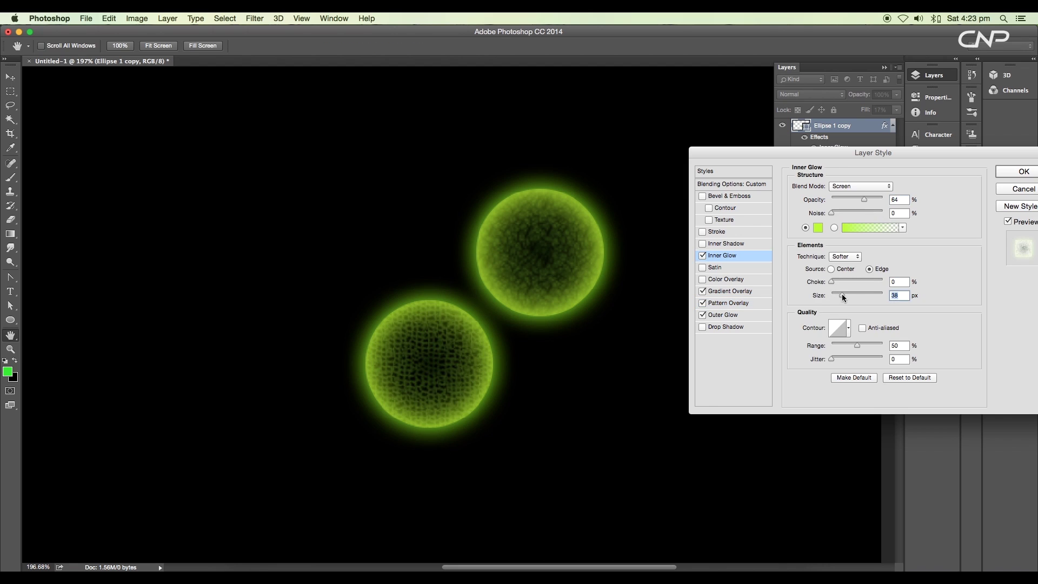
Adjust the duplicate circle's Inner Glow size, open its Outer Glow settings and apply the layer style.
{"action": "left_click_drag", "start_coordinate": [842, 295], "coordinate": [842, 285]}
{"action": "left_click", "coordinate": [743, 315]}
{"action": "left_click", "coordinate": [1035, 167]}
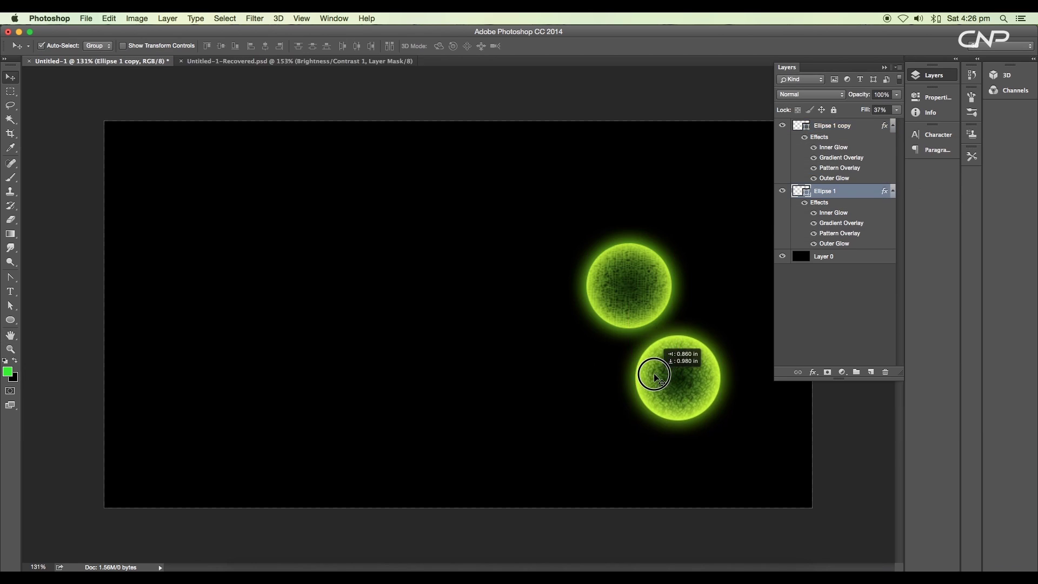
Duplicate the two glowing cells and arrange them into an overlapping cluster of eight on the canvas's right half.
{"action": "left_click_drag", "start_coordinate": [653, 370], "coordinate": [608, 416]}
{"action": "left_click_drag", "start_coordinate": [642, 340], "coordinate": [548, 262]}
{"action": "left_click_drag", "start_coordinate": [643, 398], "coordinate": [526, 394]}
{"action": "scroll", "coordinate": [525, 394], "scroll_direction": "up", "scroll_amount": 5}
{"action": "left_click_drag", "start_coordinate": [487, 432], "coordinate": [539, 414]}
{"action": "left_click", "coordinate": [338, 483]}
{"action": "left_click_drag", "start_coordinate": [337, 484], "coordinate": [465, 486]}
{"action": "left_click_drag", "start_coordinate": [240, 389], "coordinate": [357, 481]}
{"action": "left_click_drag", "start_coordinate": [432, 481], "coordinate": [197, 373]}
{"action": "scroll", "coordinate": [386, 422], "scroll_direction": "down", "scroll_amount": 6}
{"action": "left_click", "coordinate": [578, 386]}
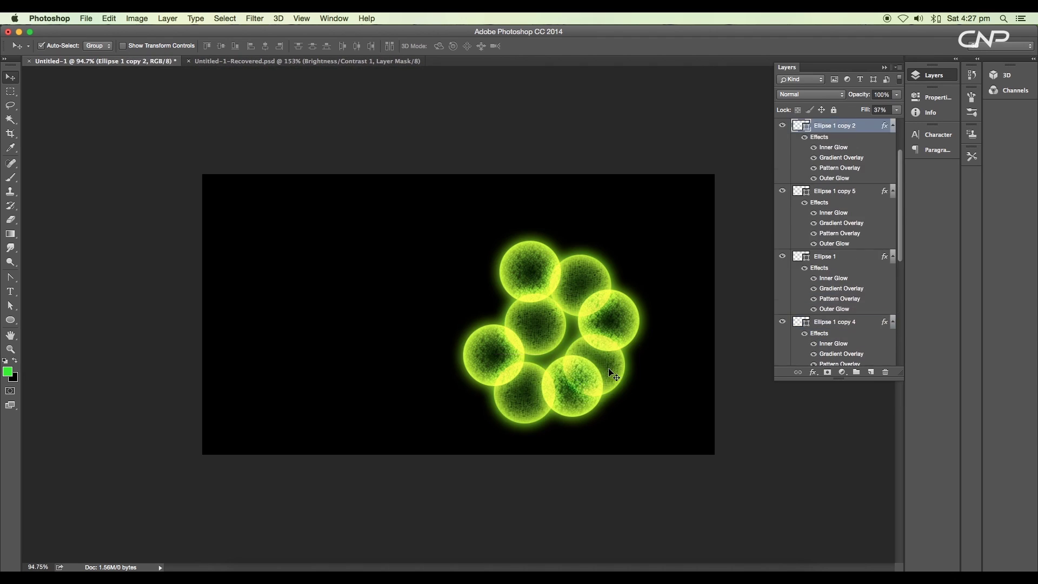
Fine-tune the positions of individual cells in the cluster and shift the whole cluster slightly.
{"action": "scroll", "coordinate": [583, 341], "scroll_direction": "up", "scroll_amount": 4}
{"action": "left_click_drag", "start_coordinate": [526, 427], "coordinate": [529, 436]}
{"action": "left_click_drag", "start_coordinate": [613, 386], "coordinate": [622, 378]}
{"action": "left_click_drag", "start_coordinate": [568, 425], "coordinate": [562, 414]}
{"action": "scroll", "coordinate": [555, 424], "scroll_direction": "left", "scroll_amount": 3}
{"action": "left_click_drag", "start_coordinate": [453, 374], "coordinate": [437, 357]}
{"action": "left_click_drag", "start_coordinate": [505, 435], "coordinate": [493, 423]}
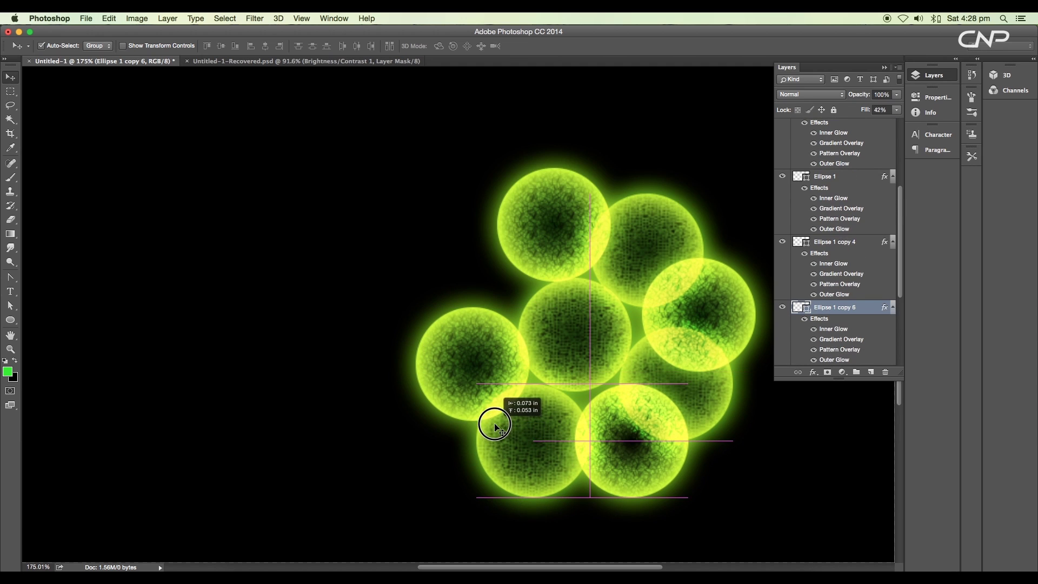
{"action": "left_click_drag", "start_coordinate": [624, 319], "coordinate": [612, 303]}
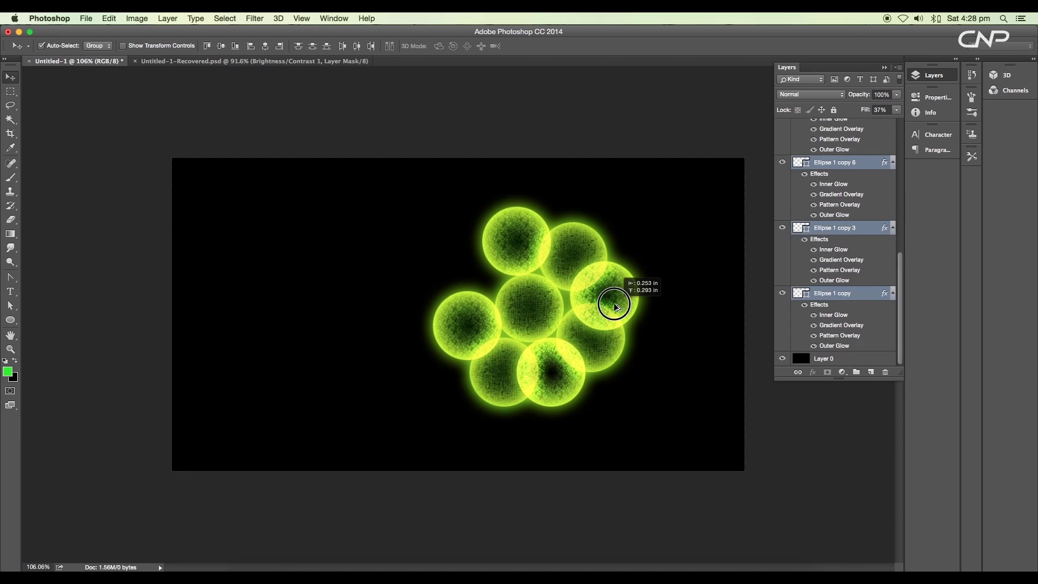
Duplicate one cell and enlarge the copy with Free Transform into a large circle covering the canvas's left half.
{"action": "key", "text": "super+0"}
{"action": "left_click", "coordinate": [723, 440]}
{"action": "left_click", "coordinate": [636, 414]}
{"action": "left_click", "coordinate": [518, 437]}
{"action": "left_click_drag", "start_coordinate": [517, 438], "coordinate": [258, 325]}
{"action": "key", "text": "super+z"}
{"action": "scroll", "coordinate": [234, 352], "scroll_direction": "down", "scroll_amount": 3}
{"action": "left_click_drag", "start_coordinate": [325, 331], "coordinate": [565, 530]}
{"action": "key", "text": "super+t"}
{"action": "left_click_drag", "start_coordinate": [440, 414], "coordinate": [350, 330]}
{"action": "key", "text": "Return"}
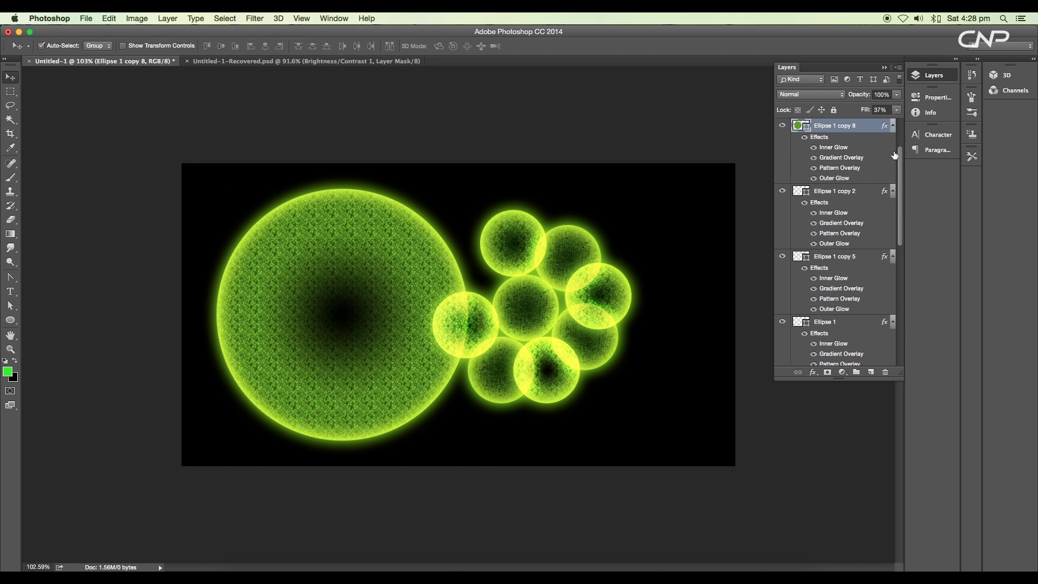
Delete the large circle's Gradient Overlay effect and move the circle over the cell cluster.
{"action": "left_click_drag", "start_coordinate": [864, 161], "coordinate": [884, 372]}
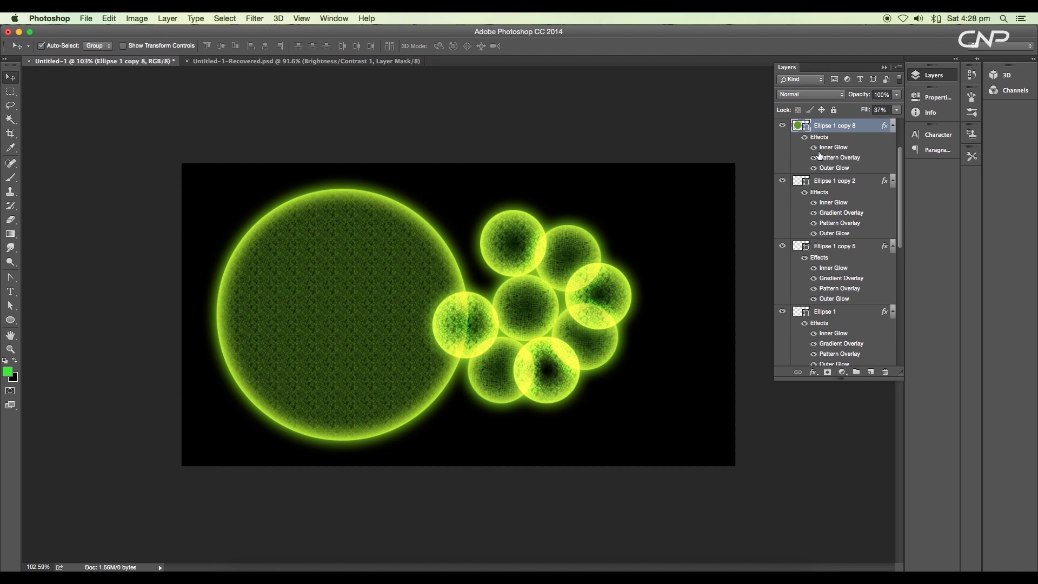
{"action": "left_click", "coordinate": [782, 125]}
{"action": "left_click", "coordinate": [782, 126]}
{"action": "left_click_drag", "start_coordinate": [391, 285], "coordinate": [574, 274]}
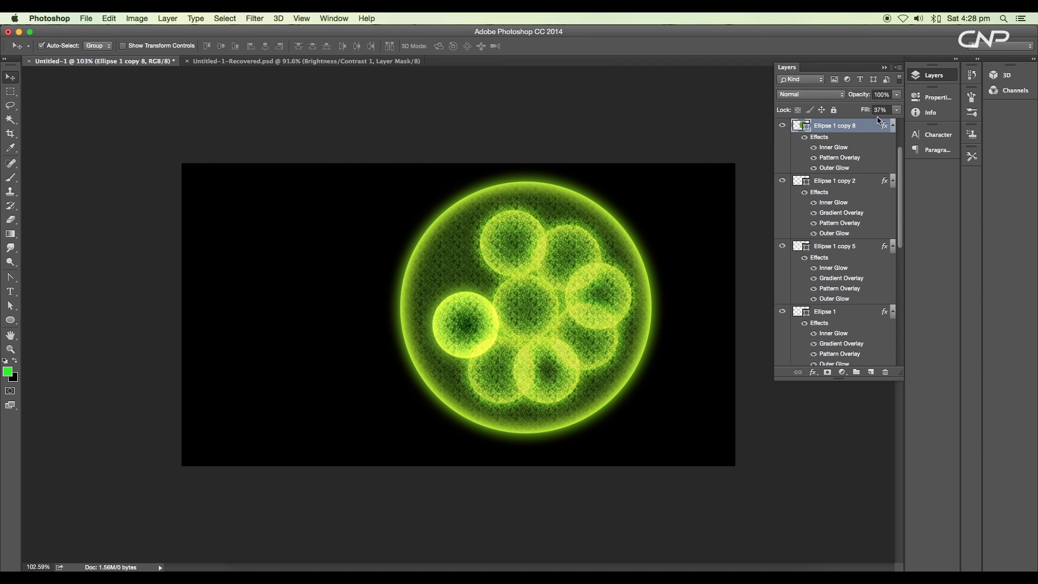
Hide the large circle's Inner Glow and Outer Glow, and give its Pattern Overlay a crack-like pattern at 87% scale.
{"action": "left_click", "coordinate": [813, 147]}
{"action": "left_click", "coordinate": [813, 168]}
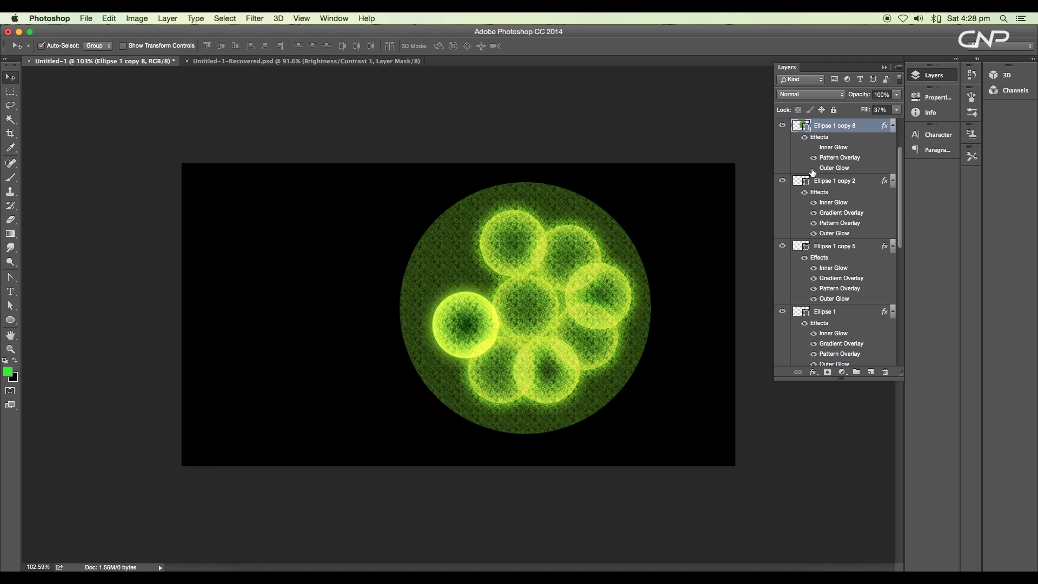
{"action": "double_click", "coordinate": [839, 157]}
{"action": "left_click_drag", "start_coordinate": [724, 240], "coordinate": [734, 242]}
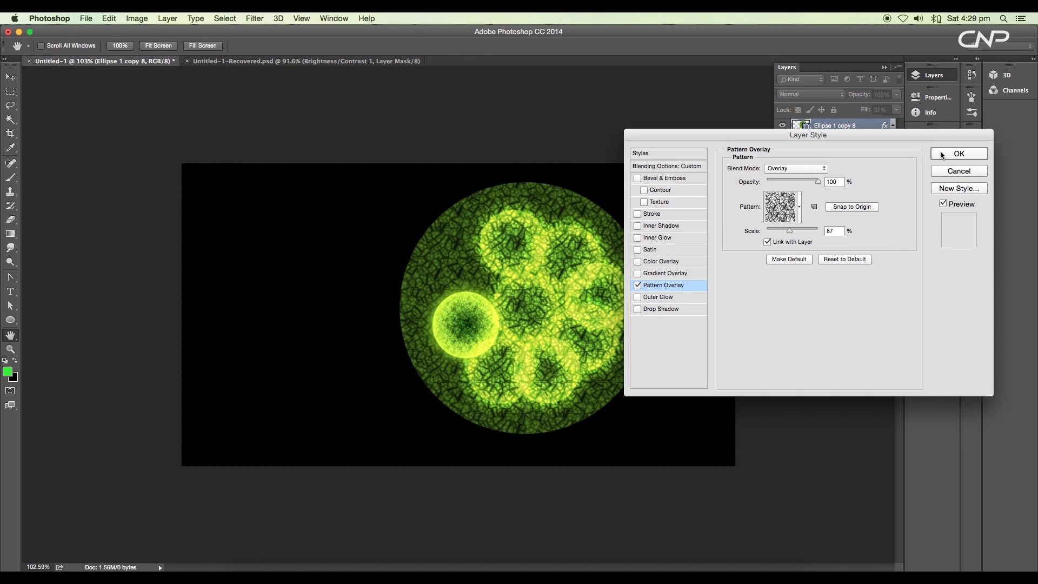
{"action": "left_click", "coordinate": [941, 153]}
Move the large circle's layer beneath all cell layers and set its fill to 100% and opacity to 22%.
{"action": "left_click", "coordinate": [896, 111]}
{"action": "left_click_drag", "start_coordinate": [864, 122], "coordinate": [849, 121]}
{"action": "left_click_drag", "start_coordinate": [896, 95], "coordinate": [850, 349]}
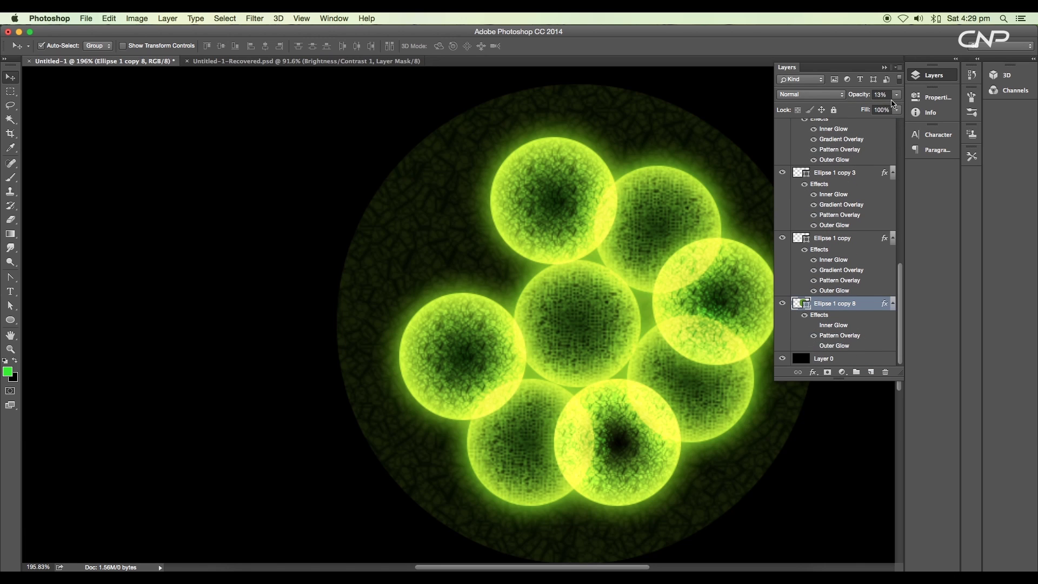
{"action": "left_click", "coordinate": [892, 102]}
{"action": "left_click_drag", "start_coordinate": [856, 109], "coordinate": [857, 109]}
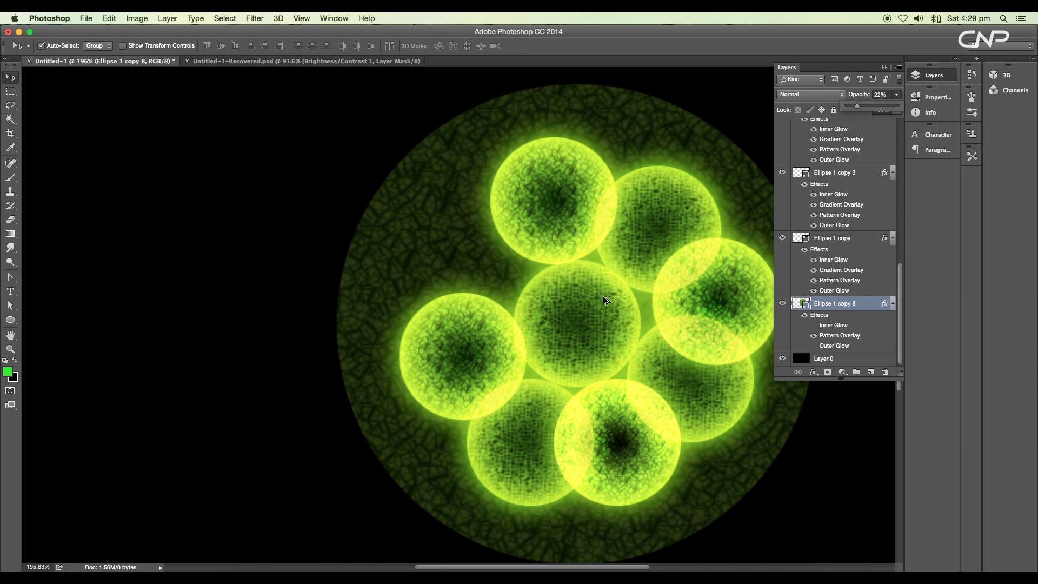
Add an empty layer directly above the large circle's layer.
{"action": "key", "text": "super+minus"}
{"action": "left_click", "coordinate": [639, 264]}
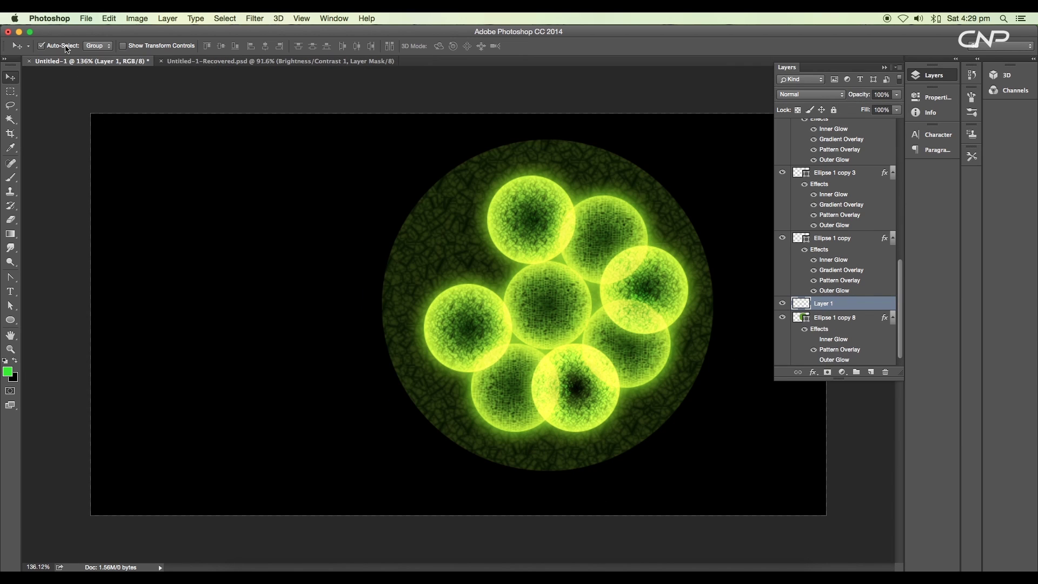
Create a new document 500 pixels wide and 500 pixels high.
{"action": "left_click", "coordinate": [85, 20]}
{"action": "left_click", "coordinate": [94, 31]}
{"action": "key", "text": "Tab"}
{"action": "type", "text": "500"}
{"action": "key", "text": "Tab"}
{"action": "type", "text": "500"}
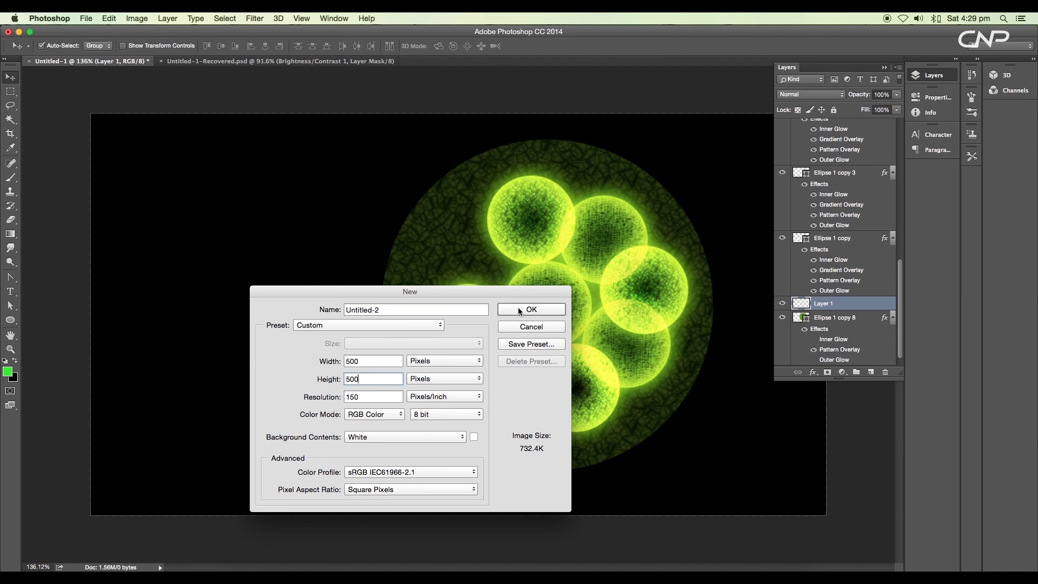
{"action": "left_click", "coordinate": [519, 311]}
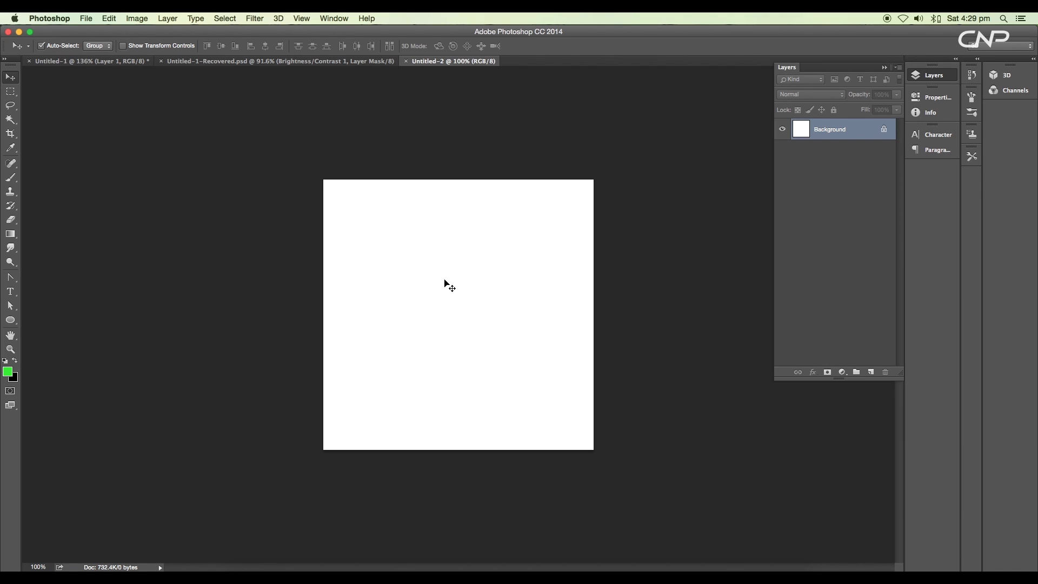
Prepare a hard round brush with black as the foreground colour on a new empty layer.
{"action": "key", "text": "super+0"}
{"action": "key", "text": "b"}
{"action": "right_click", "coordinate": [462, 287]}
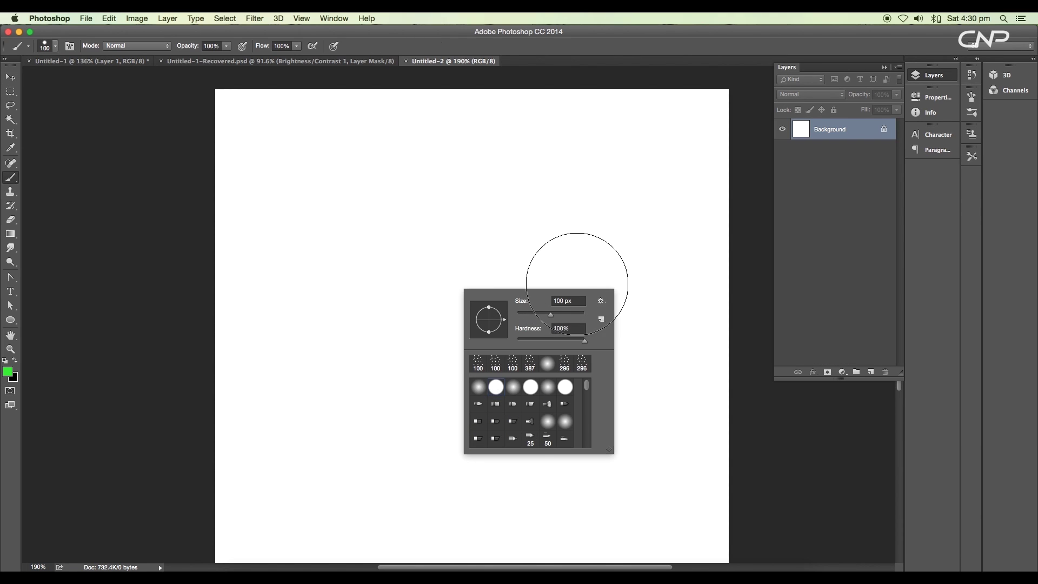
{"action": "left_click", "coordinate": [870, 372]}
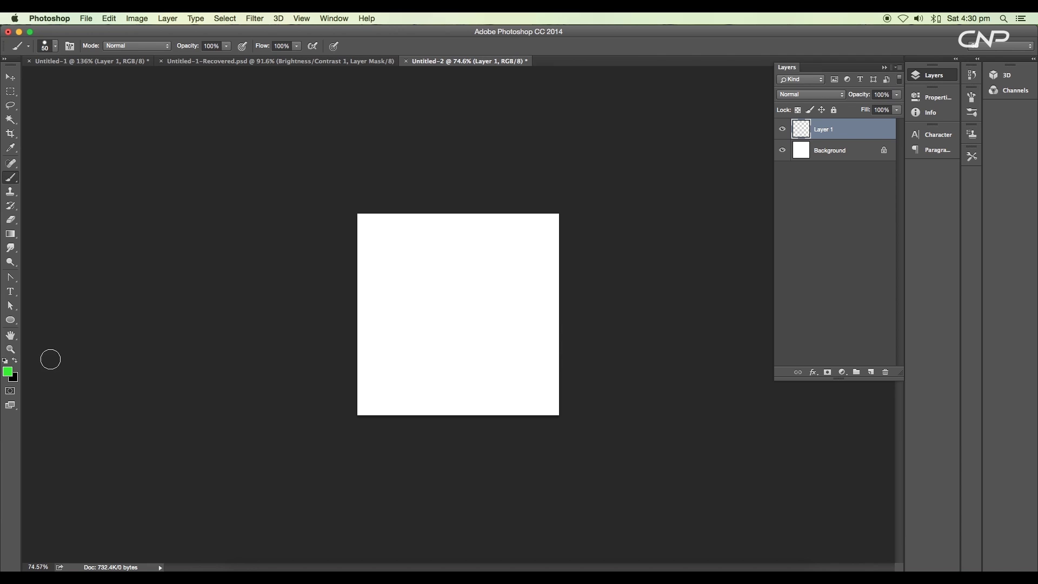
{"action": "left_click", "coordinate": [14, 360]}
Paint scattered black dots of varying brush sizes across the square canvas.
{"action": "left_click", "coordinate": [403, 264]}
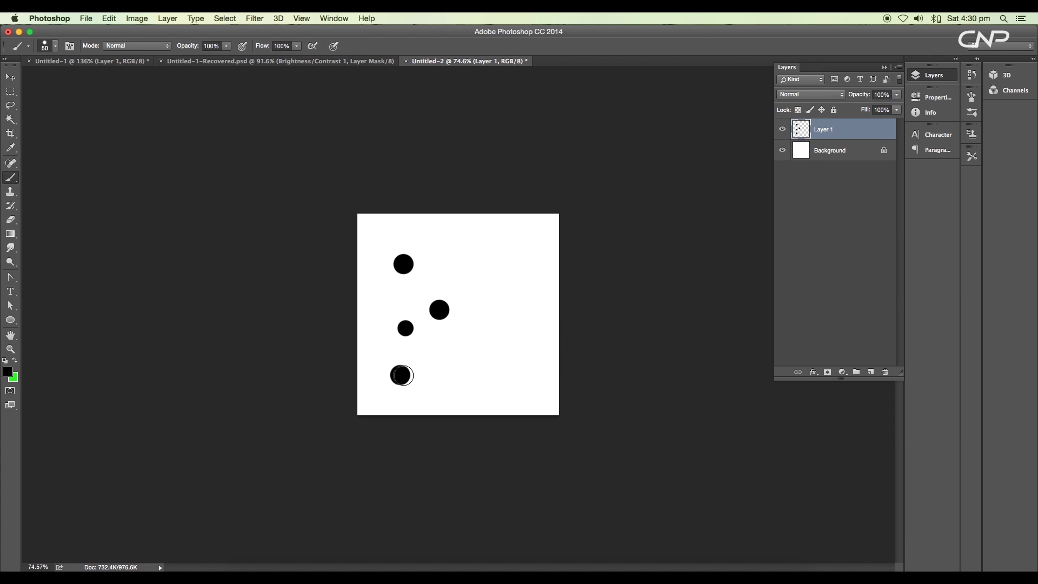
{"action": "left_click", "coordinate": [518, 323]}
{"action": "left_click", "coordinate": [516, 267]}
{"action": "left_click", "coordinate": [465, 247]}
{"action": "left_click", "coordinate": [481, 304]}
{"action": "left_click", "coordinate": [528, 376]}
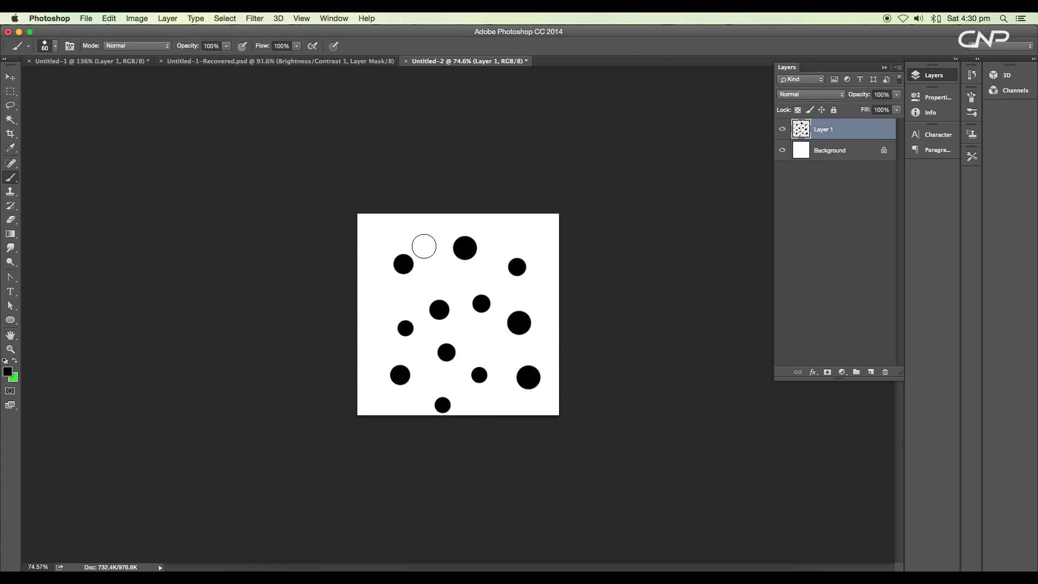
{"action": "left_click", "coordinate": [420, 228]}
{"action": "key", "text": "bracketright"}
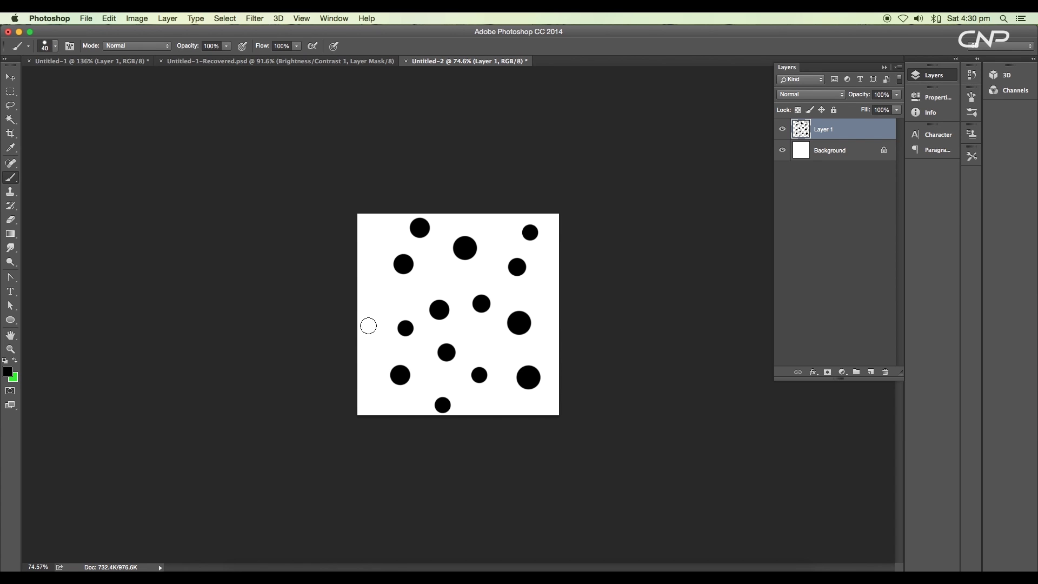
{"action": "left_click", "coordinate": [377, 303]}
Hide the white background, select the whole canvas and define the dots as a brush preset named drop.
{"action": "key", "text": "v"}
{"action": "left_click", "coordinate": [782, 153]}
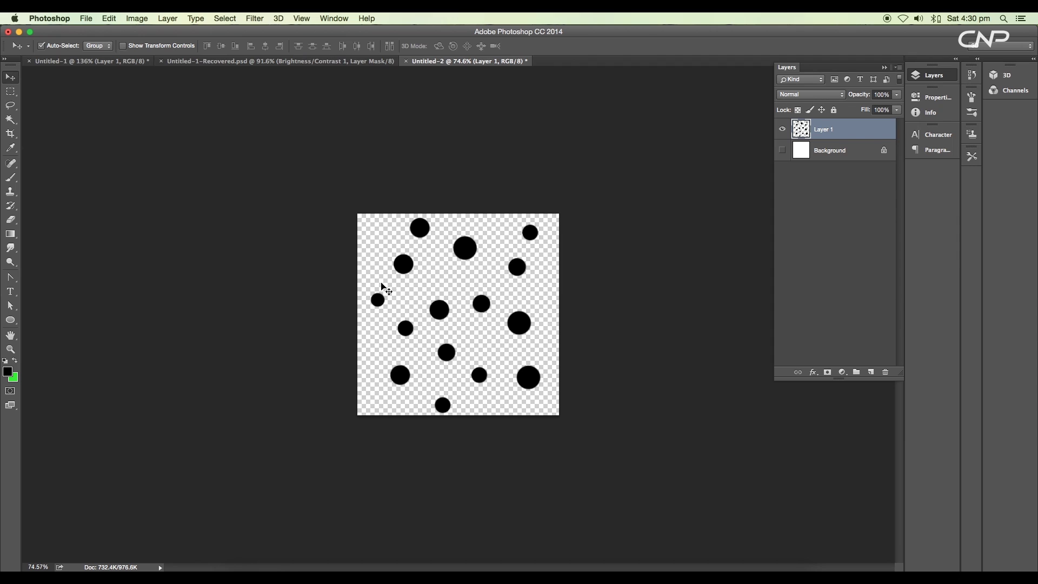
{"action": "left_click", "coordinate": [11, 93]}
{"action": "left_click_drag", "start_coordinate": [357, 212], "coordinate": [727, 556]}
{"action": "left_click", "coordinate": [137, 19]}
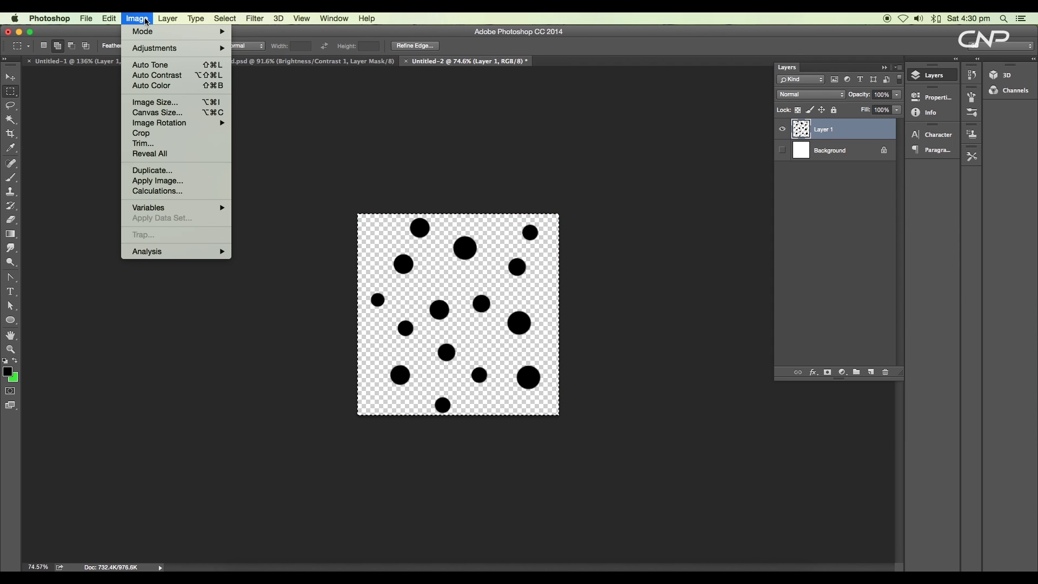
{"action": "mouse_move", "coordinate": [113, 20]}
{"action": "left_click", "coordinate": [150, 287]}
{"action": "type", "text": "drop"}
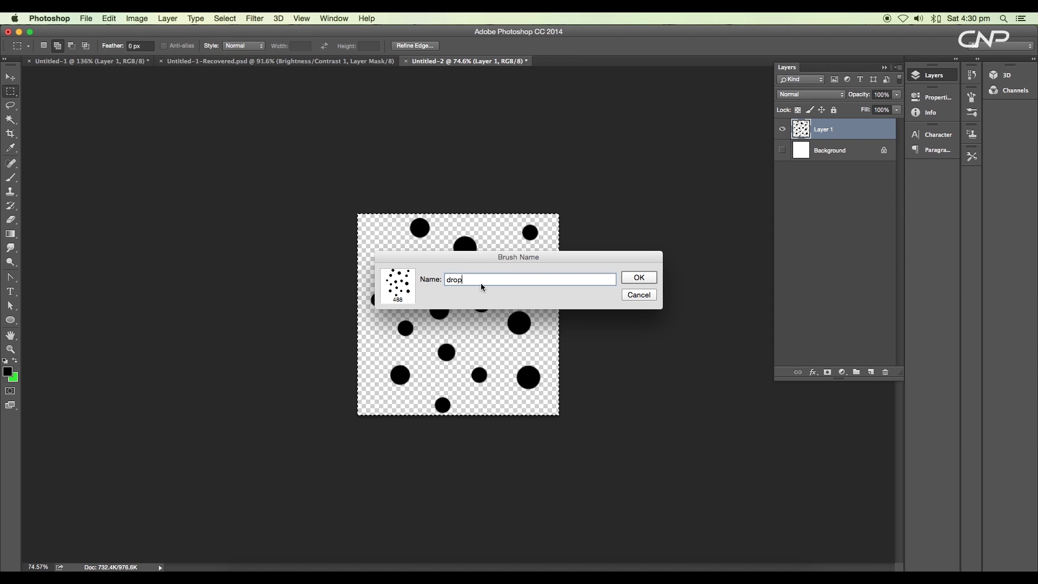
{"action": "left_click", "coordinate": [629, 277]}
Return to the Untitled-1 cell document and reduce the drop brush to 44 px.
{"action": "left_click", "coordinate": [11, 79]}
{"action": "key", "text": "ctrl+Tab"}
{"action": "scroll", "coordinate": [489, 297], "scroll_direction": "down", "scroll_amount": 5}
{"action": "key", "text": "super+0"}
{"action": "key", "text": "b"}
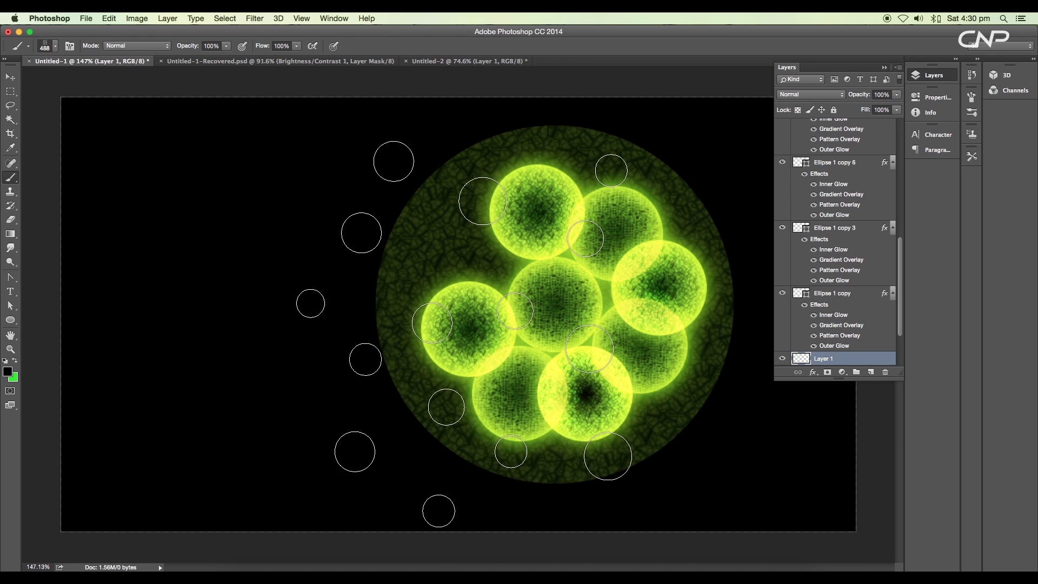
{"action": "right_click", "coordinate": [470, 335]}
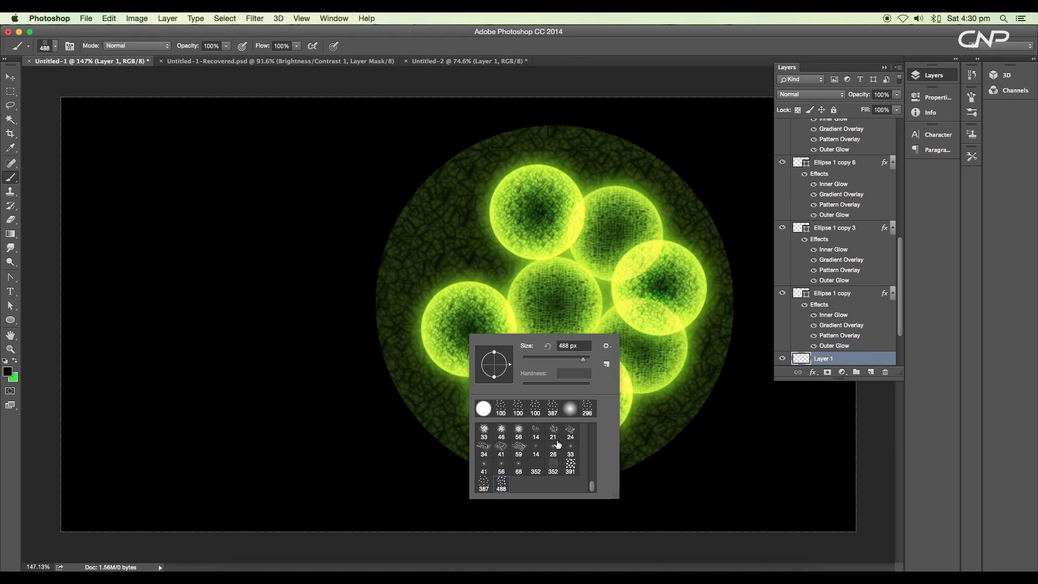
{"action": "left_click", "coordinate": [536, 359]}
{"action": "key", "text": "Return"}
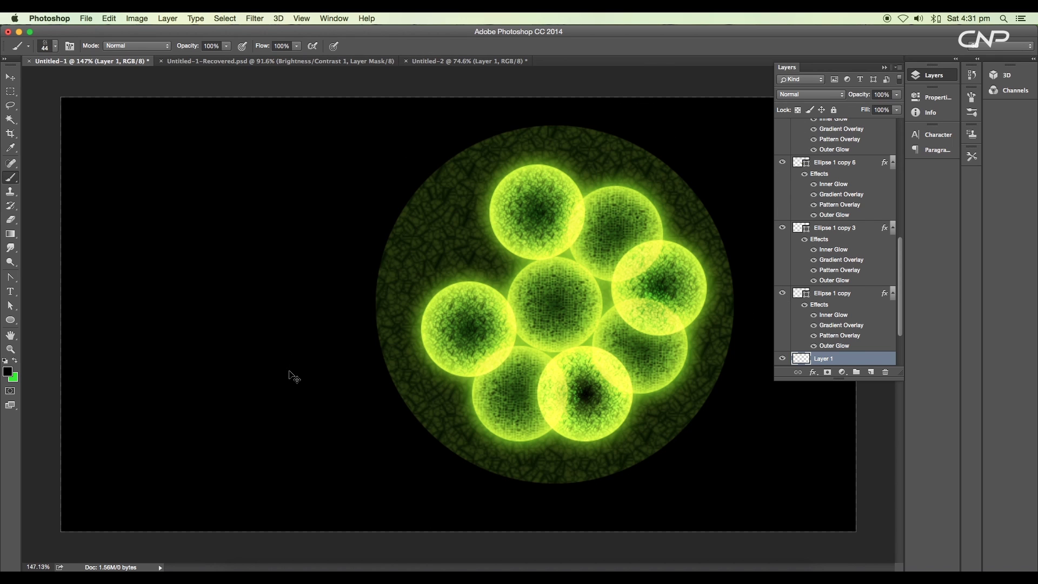
Add a new empty layer and set the foreground colour to white.
{"action": "scroll", "coordinate": [849, 267], "scroll_direction": "up", "scroll_amount": 5}
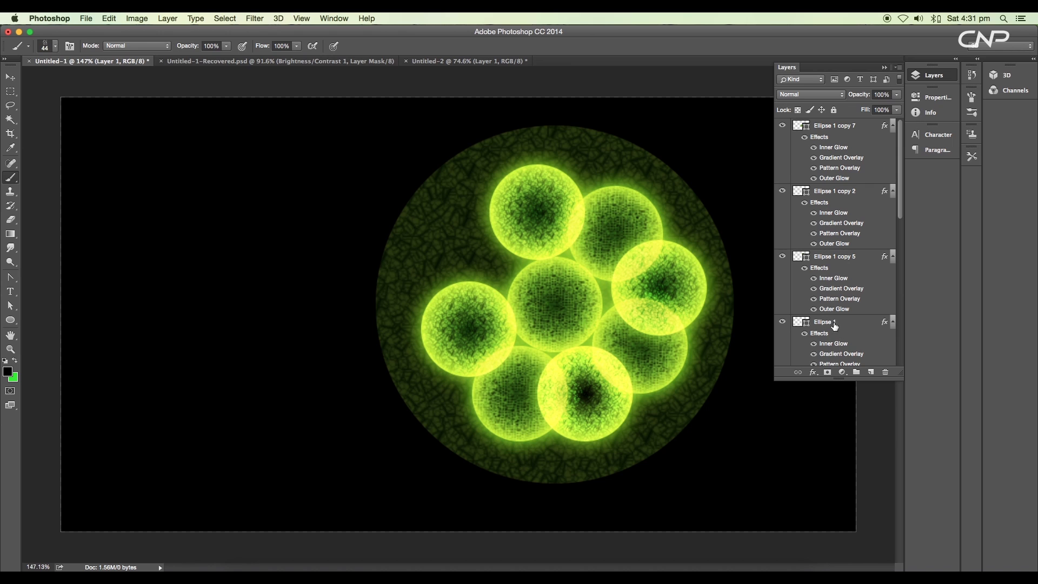
{"action": "left_click", "coordinate": [869, 373]}
{"action": "left_click", "coordinate": [7, 372]}
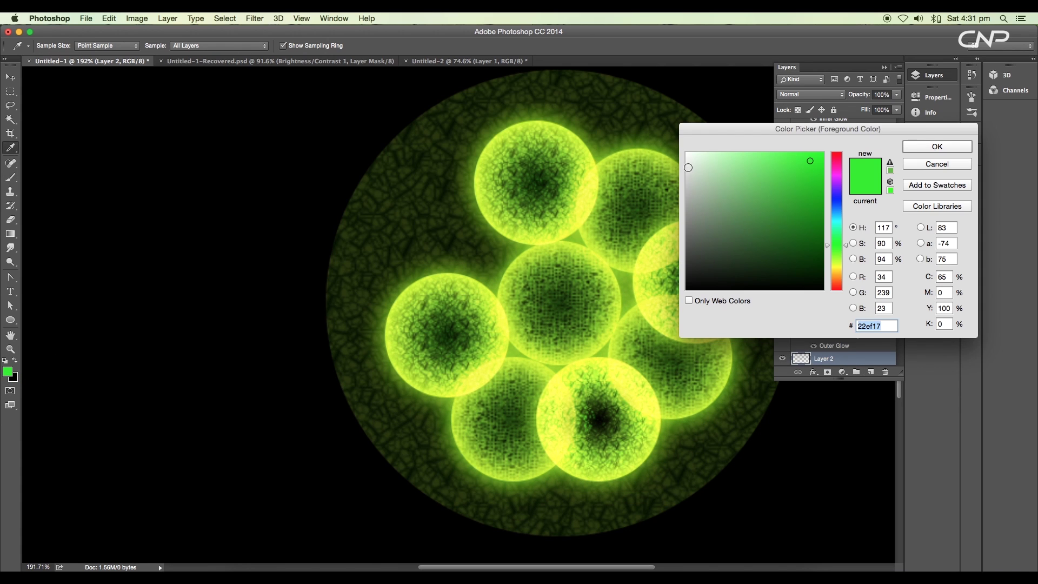
{"action": "left_click_drag", "start_coordinate": [711, 156], "coordinate": [669, 142]}
{"action": "left_click", "coordinate": [915, 148]}
{"action": "key", "text": "b"}
{"action": "scroll", "coordinate": [540, 298], "scroll_direction": "down", "scroll_amount": 3}
{"action": "left_click", "coordinate": [535, 300]}
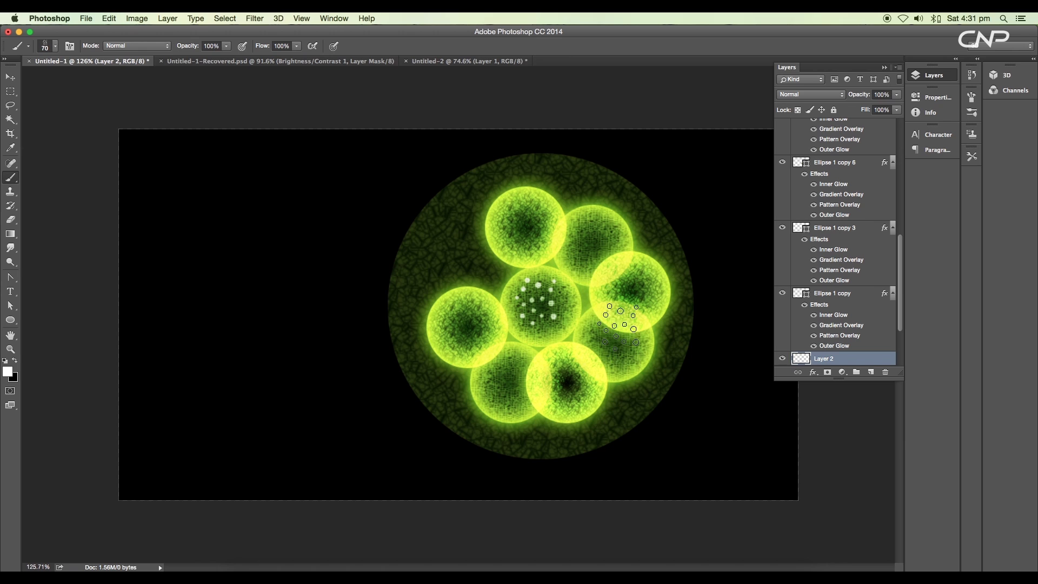
{"action": "key", "text": "super+z"}
Move Layer 2 above all the ellipse layers and stamp white dots with the 80 px drop brush on the central cell and beside it.
{"action": "scroll", "coordinate": [861, 282], "scroll_direction": "down", "scroll_amount": 3}
{"action": "mouse_move", "coordinate": [862, 278]}
{"action": "left_mouse_down"}
{"action": "mouse_move", "coordinate": [864, 110]}
{"action": "mouse_move", "coordinate": [863, 121]}
{"action": "left_mouse_up"}
{"action": "scroll", "coordinate": [563, 284], "scroll_direction": "up", "scroll_amount": 3}
{"action": "key", "text": "]"}
{"action": "left_click", "coordinate": [530, 319]}
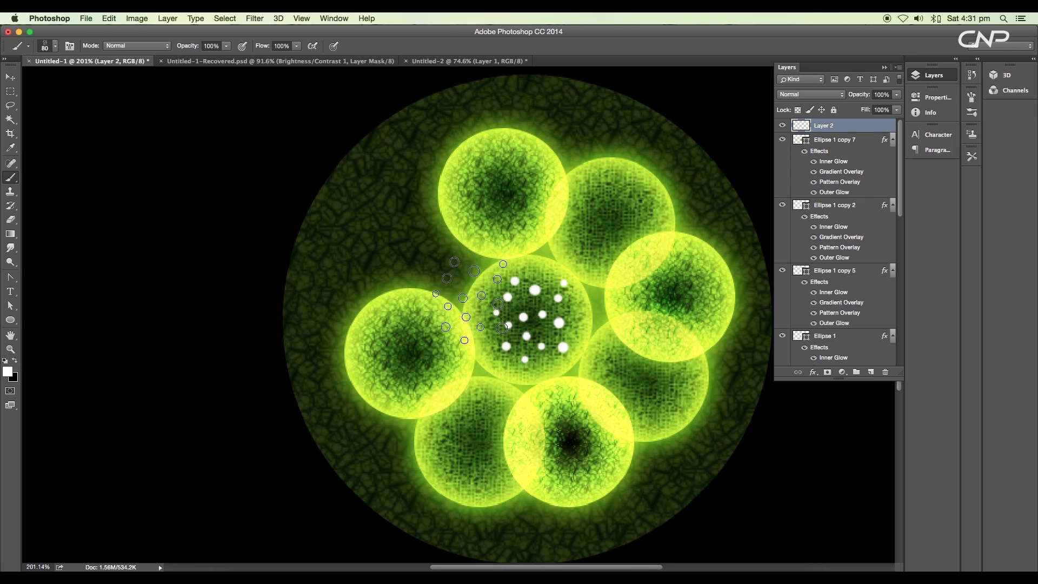
{"action": "left_click", "coordinate": [456, 302]}
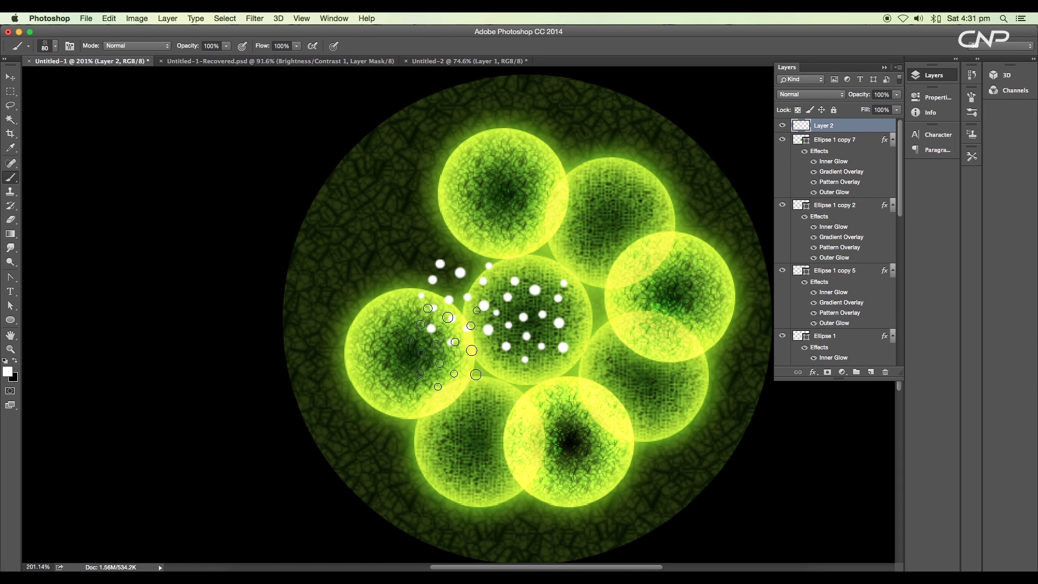
Stamp 80 px white dots over the surrounding cells, rotating the brush tip to angles such as 117° and -150° between stamps.
{"action": "left_click", "coordinate": [70, 46]}
{"action": "left_click_drag", "start_coordinate": [951, 263], "coordinate": [926, 249]}
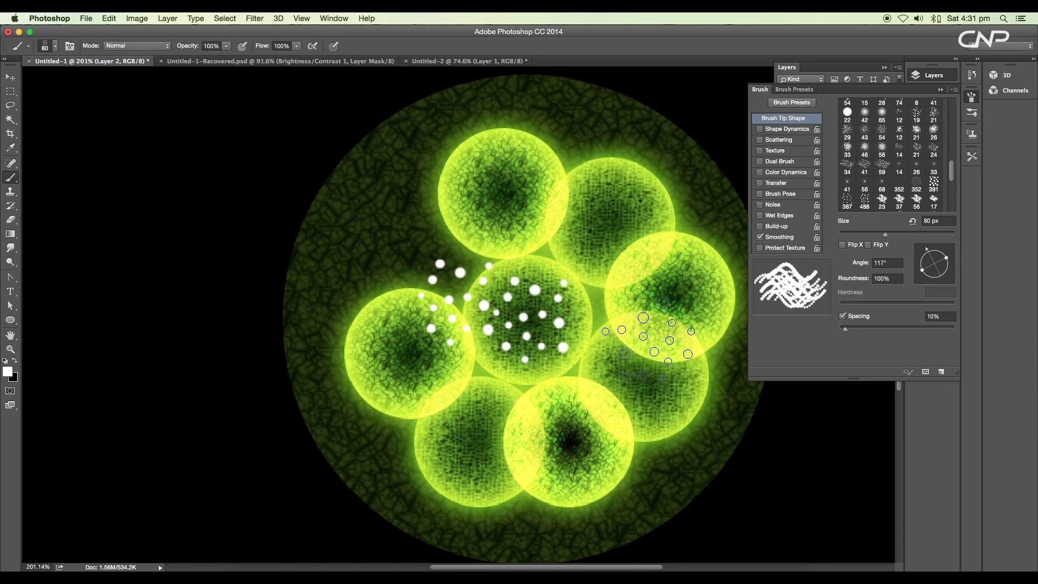
{"action": "left_click", "coordinate": [635, 336]}
{"action": "mouse_move", "coordinate": [618, 289]}
{"action": "left_mouse_down"}
{"action": "mouse_move", "coordinate": [608, 263]}
{"action": "mouse_move", "coordinate": [540, 224]}
{"action": "mouse_move", "coordinate": [459, 249]}
{"action": "mouse_move", "coordinate": [459, 315]}
{"action": "mouse_move", "coordinate": [400, 379]}
{"action": "left_mouse_up"}
{"action": "left_click_drag", "start_coordinate": [925, 251], "coordinate": [919, 272]}
{"action": "left_click", "coordinate": [581, 401]}
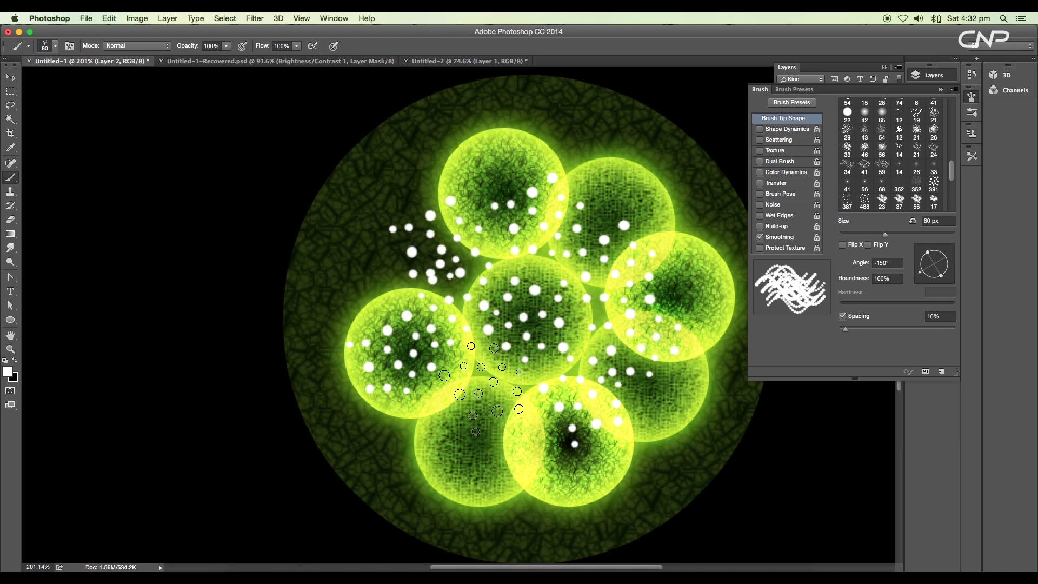
{"action": "left_click", "coordinate": [481, 388]}
Stamp 60 px white dots along the membrane's upper edge, varying the brush tip angle between -5° and 45°.
{"action": "left_click", "coordinate": [938, 278]}
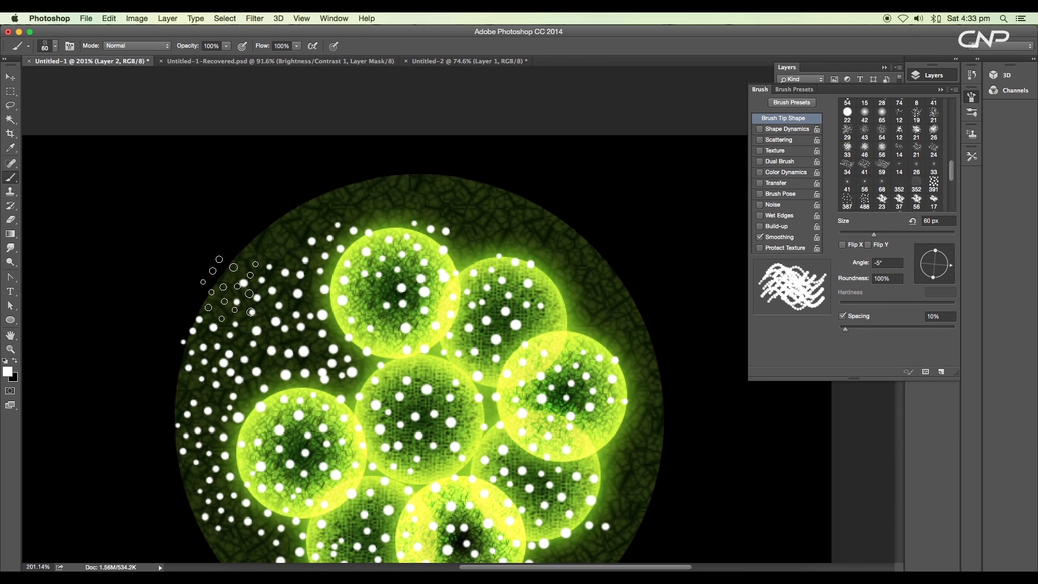
{"action": "mouse_move", "coordinate": [213, 289]}
{"action": "left_mouse_down"}
{"action": "mouse_move", "coordinate": [332, 176]}
{"action": "mouse_move", "coordinate": [482, 223]}
{"action": "left_mouse_up"}
{"action": "left_click", "coordinate": [482, 252]}
{"action": "left_click", "coordinate": [944, 254]}
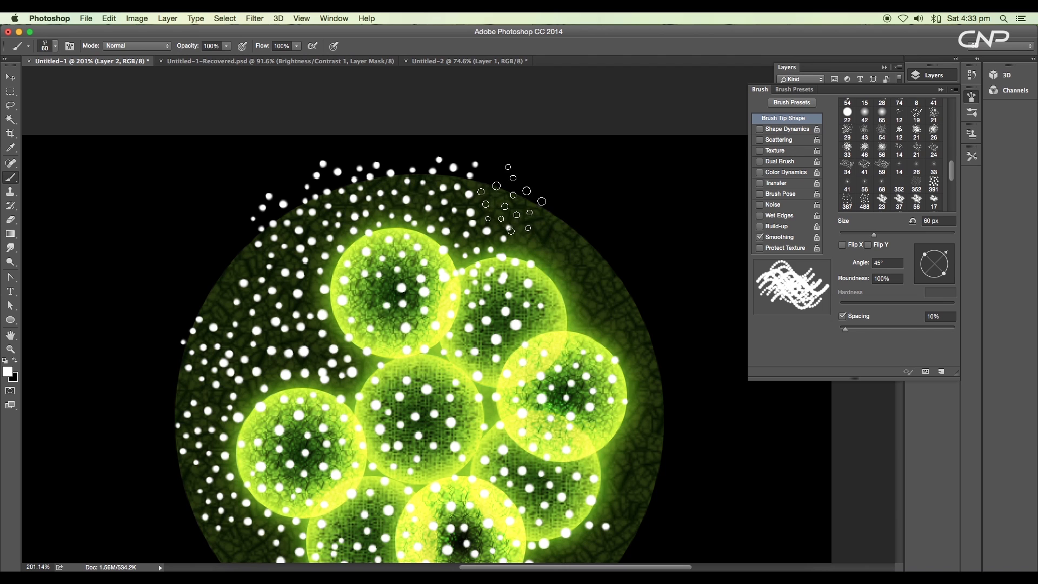
{"action": "left_click", "coordinate": [548, 239]}
{"action": "left_click", "coordinate": [581, 300]}
Cover the rest of the membrane's rim with 60 px white dots, varying the brush tip angle with values such as 107° and 178°.
{"action": "left_click", "coordinate": [929, 250]}
{"action": "left_click", "coordinate": [654, 328]}
{"action": "left_click", "coordinate": [665, 376]}
{"action": "left_click", "coordinate": [620, 433]}
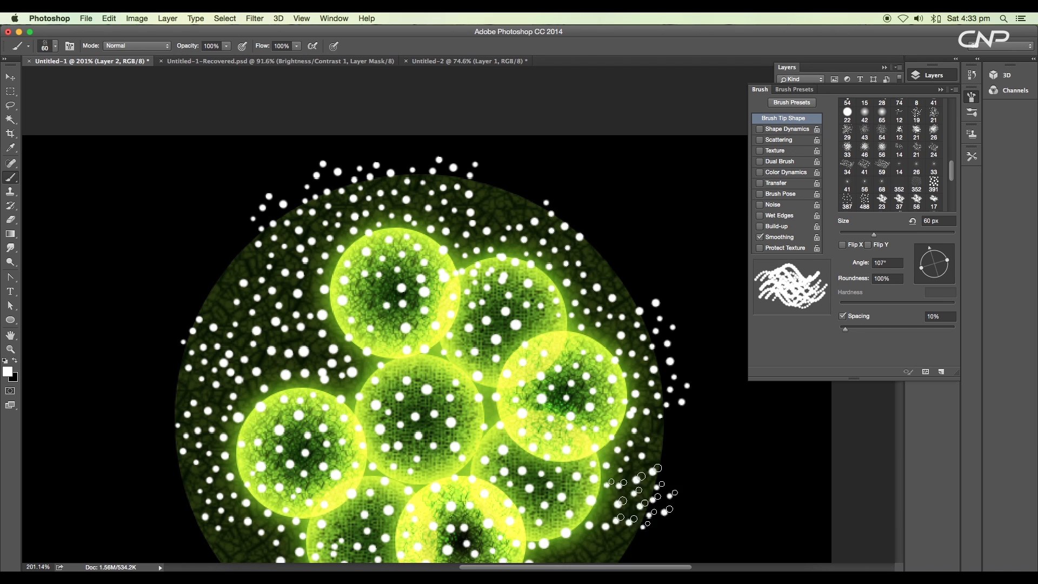
{"action": "scroll", "coordinate": [571, 429], "scroll_direction": "down", "scroll_amount": 4}
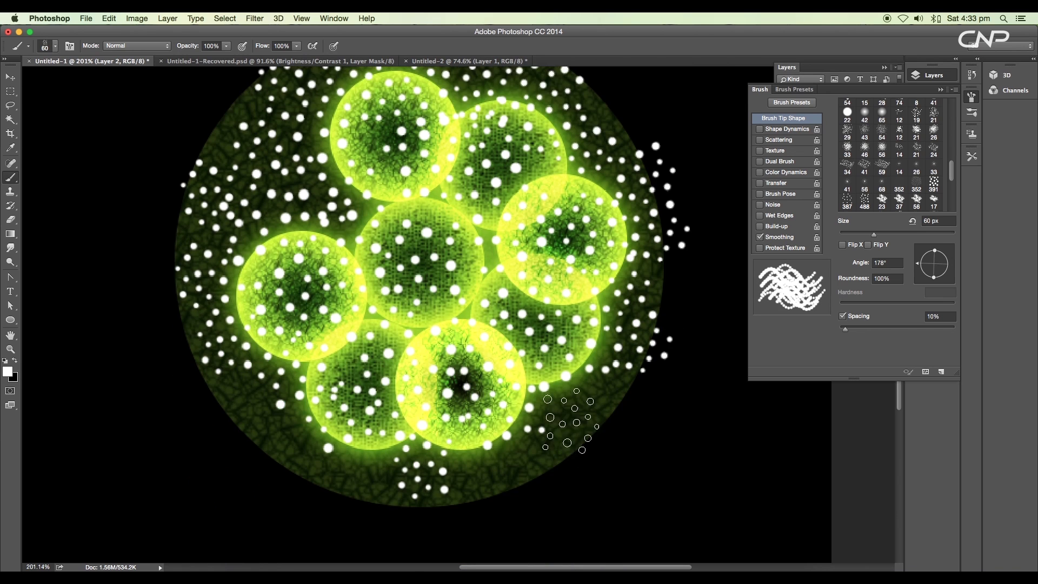
{"action": "scroll", "coordinate": [571, 428], "scroll_direction": "left", "scroll_amount": 2}
{"action": "left_click", "coordinate": [525, 408]}
{"action": "left_click", "coordinate": [495, 470]}
{"action": "left_click", "coordinate": [460, 471]}
{"action": "scroll", "coordinate": [670, 379], "scroll_direction": "up", "scroll_amount": 6}
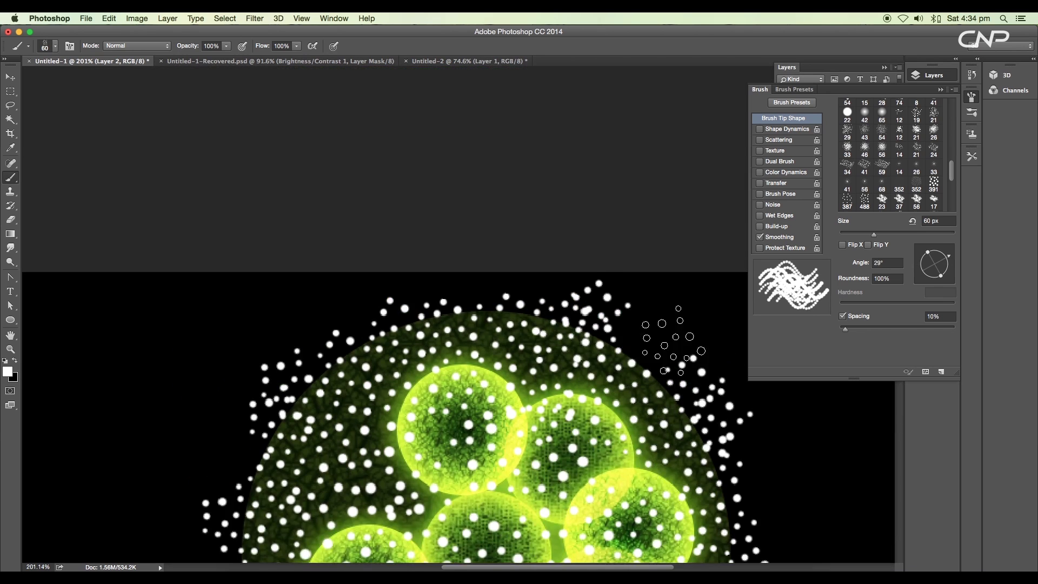
{"action": "scroll", "coordinate": [682, 351], "scroll_direction": "down", "scroll_amount": 3}
{"action": "scroll", "coordinate": [565, 286], "scroll_direction": "down", "scroll_amount": 1}
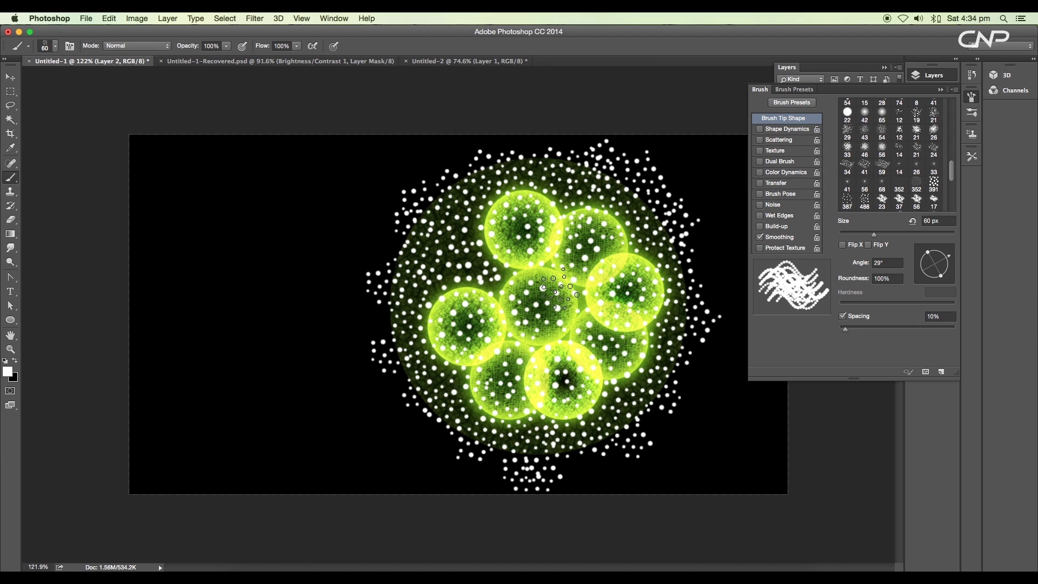
Load the large membrane circle as a selection and add it as a layer mask on Layer 2.
{"action": "left_click", "coordinate": [14, 81]}
{"action": "scroll", "coordinate": [602, 248], "scroll_direction": "down", "scroll_amount": 3}
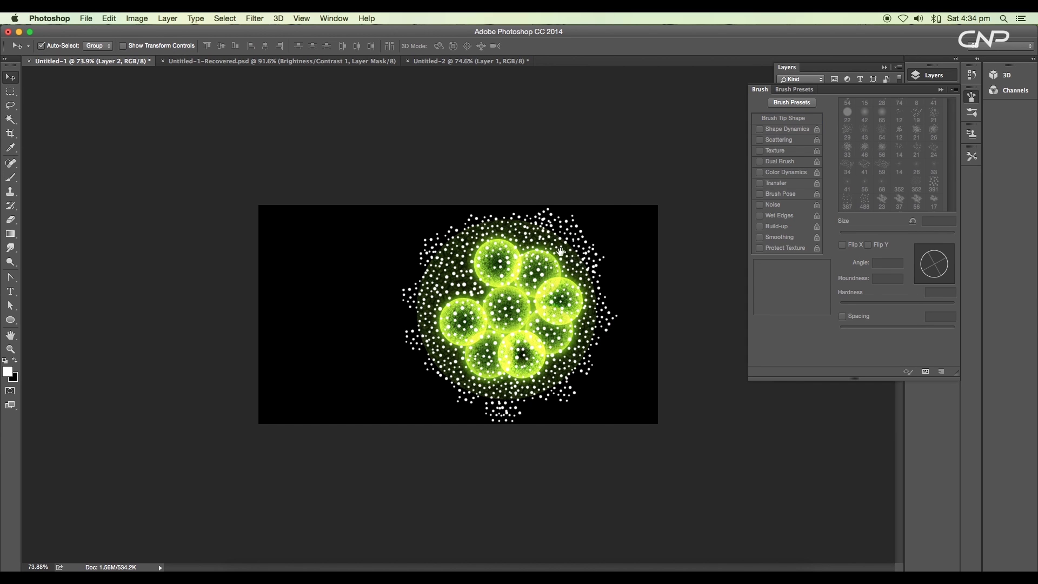
{"action": "scroll", "coordinate": [662, 279], "scroll_direction": "up", "scroll_amount": 3}
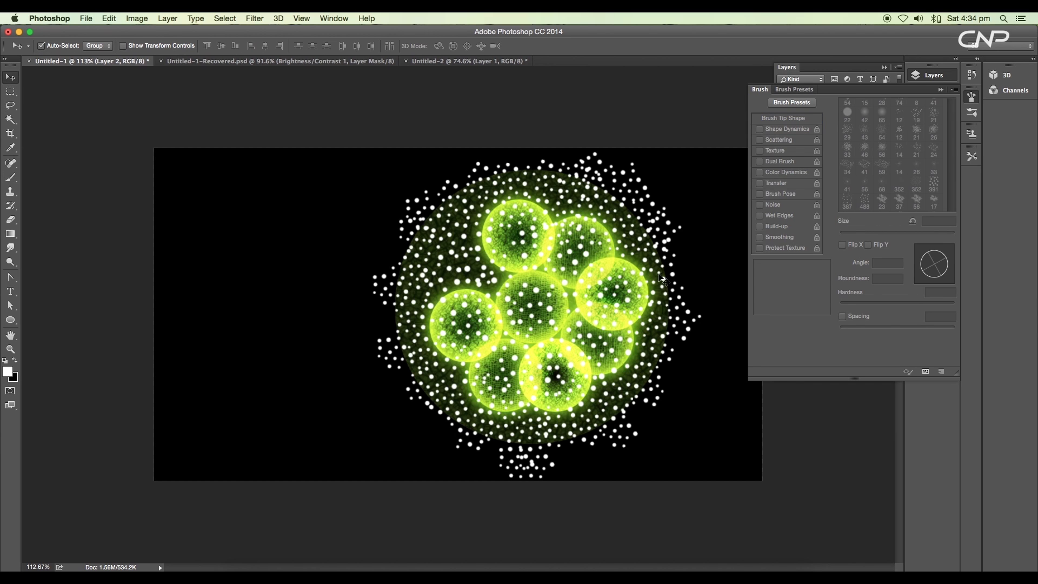
{"action": "left_click", "coordinate": [942, 91]}
{"action": "left_click", "coordinate": [782, 126]}
{"action": "left_click", "coordinate": [782, 125]}
{"action": "scroll", "coordinate": [800, 324], "scroll_direction": "down", "scroll_amount": 5}
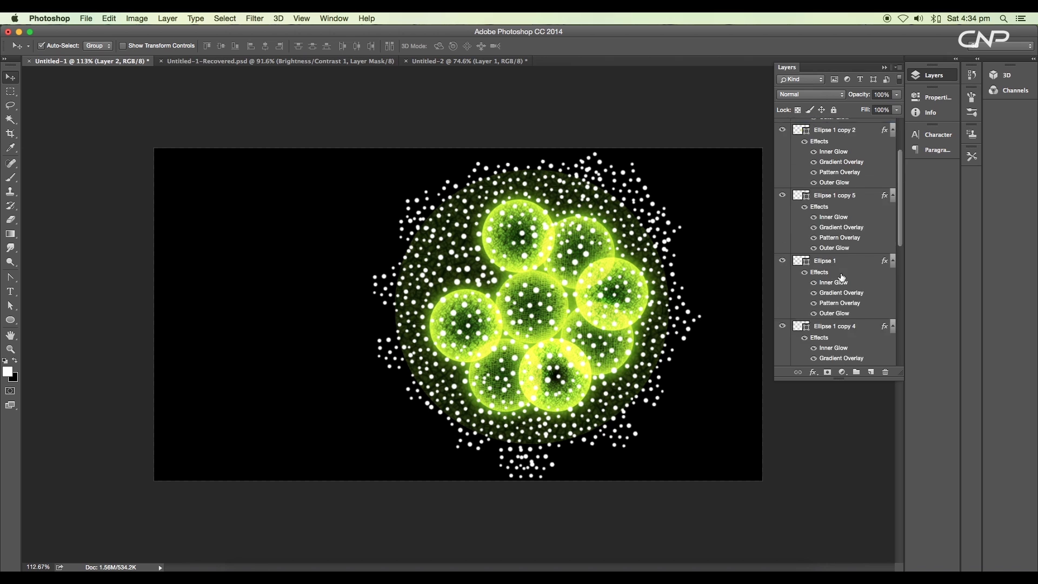
{"action": "left_click", "coordinate": [802, 301]}
{"action": "left_click", "coordinate": [801, 302], "text": "super"}
{"action": "scroll", "coordinate": [851, 243], "scroll_direction": "up", "scroll_amount": 5}
{"action": "left_click", "coordinate": [806, 126]}
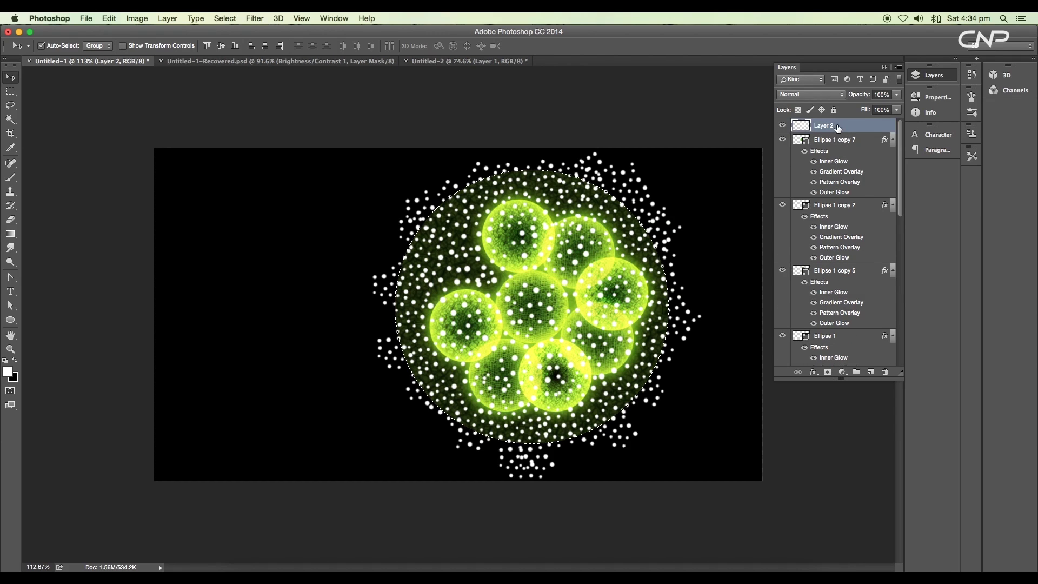
{"action": "left_click", "coordinate": [827, 371]}
Reduce the fill of the masked dot layer, Layer 2, to 0%.
{"action": "scroll", "coordinate": [540, 281], "scroll_direction": "up", "scroll_amount": 3}
{"action": "scroll", "coordinate": [541, 281], "scroll_direction": "down", "scroll_amount": 5}
{"action": "scroll", "coordinate": [540, 281], "scroll_direction": "up", "scroll_amount": 3}
{"action": "scroll", "coordinate": [540, 281], "scroll_direction": "down", "scroll_amount": 2}
{"action": "left_click", "coordinate": [800, 125]}
{"action": "left_click", "coordinate": [895, 110]}
{"action": "left_click_drag", "start_coordinate": [887, 123], "coordinate": [846, 120]}
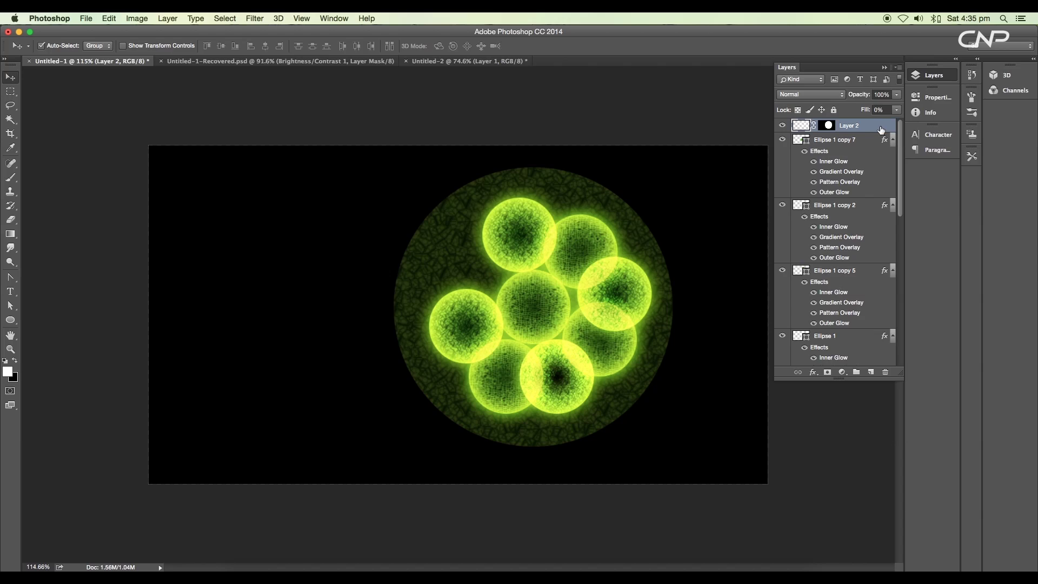
Add a dark green Multiply Inner Shadow to Layer 2 with 63% opacity, 69° angle, 2 px distance and 5 px size.
{"action": "double_click", "coordinate": [864, 126]}
{"action": "left_click", "coordinate": [725, 248]}
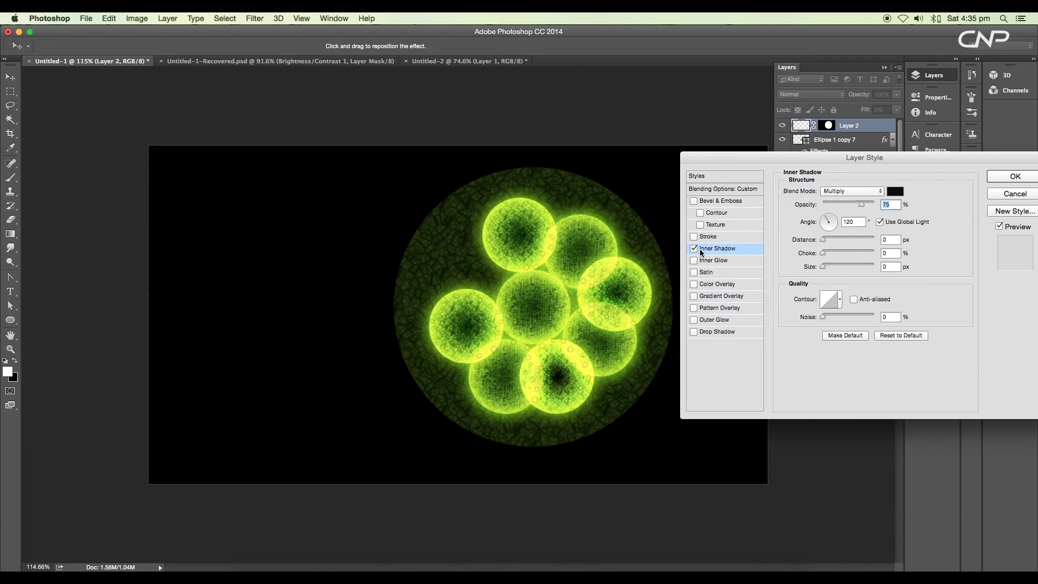
{"action": "left_click", "coordinate": [894, 191]}
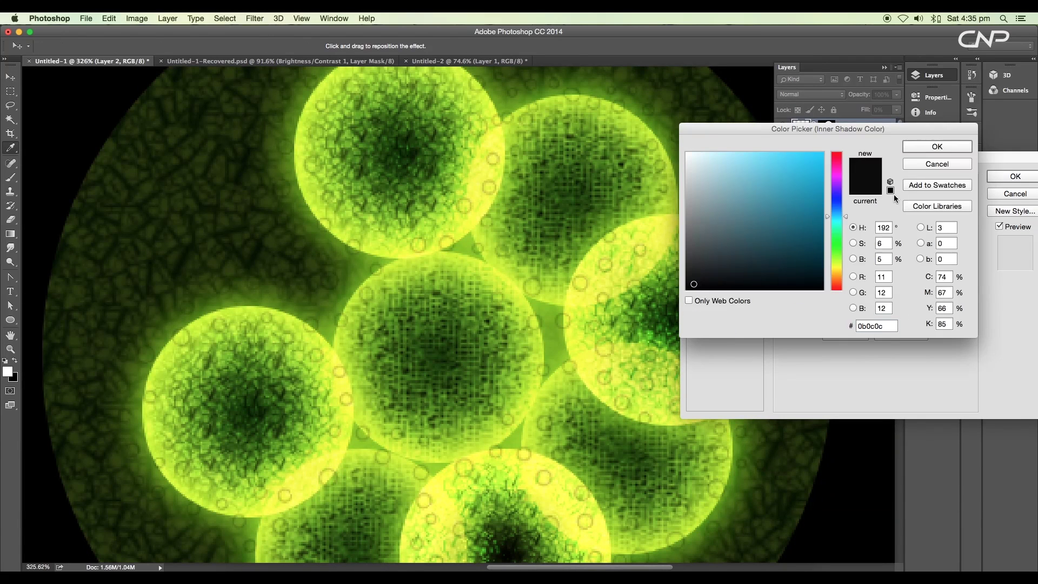
{"action": "left_click", "coordinate": [836, 246]}
{"action": "left_click", "coordinate": [815, 253]}
{"action": "left_click_drag", "start_coordinate": [816, 253], "coordinate": [821, 266]}
{"action": "left_click", "coordinate": [929, 148]}
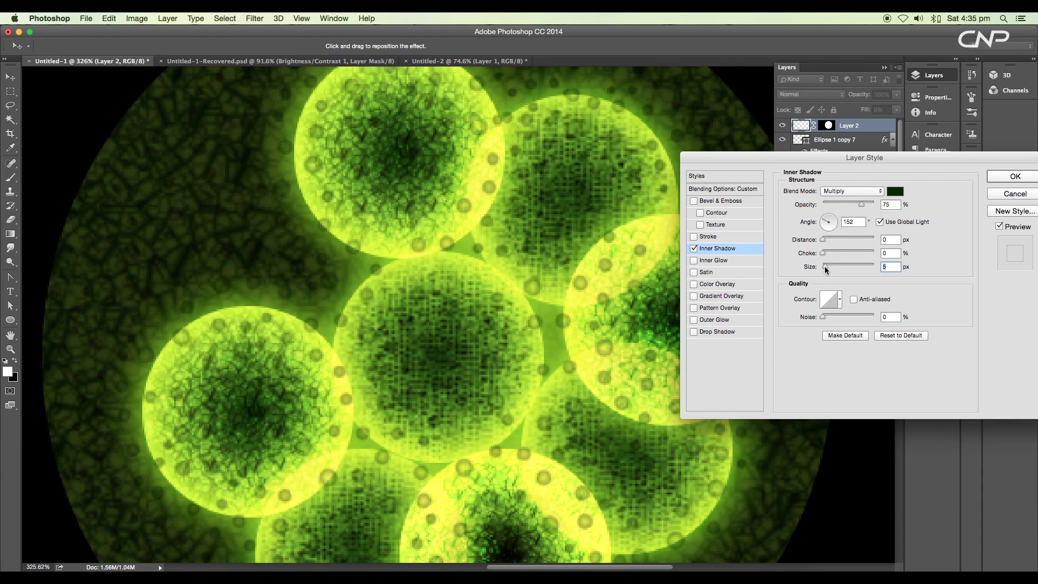
{"action": "left_click", "coordinate": [824, 239]}
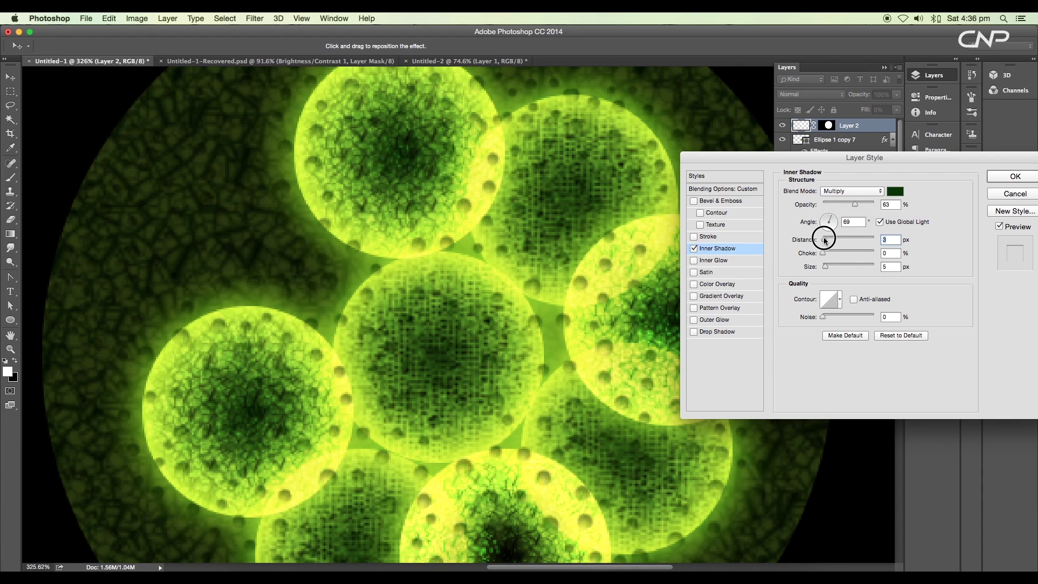
{"action": "left_click_drag", "start_coordinate": [824, 239], "coordinate": [824, 241]}
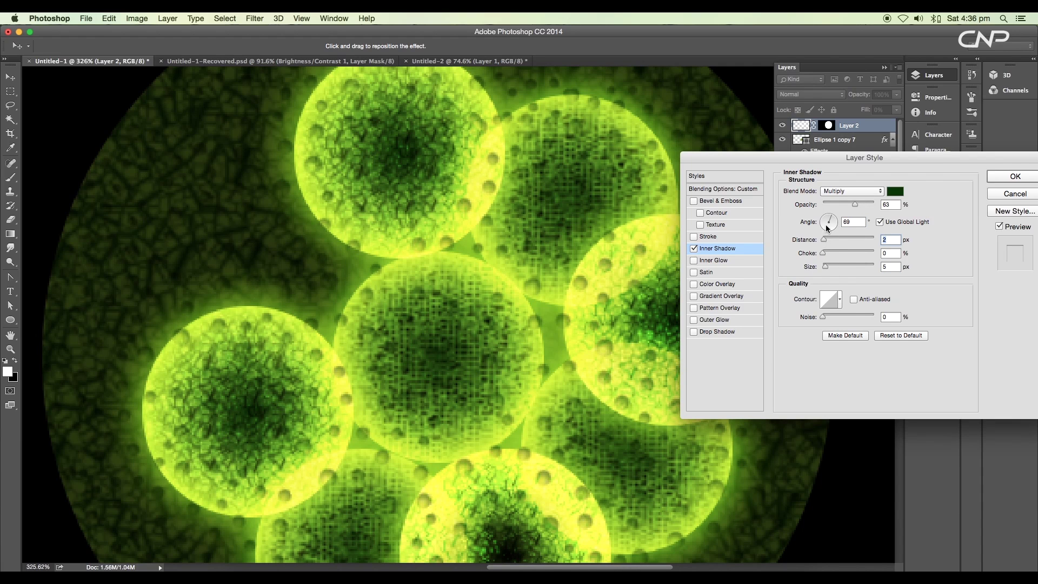
Add a centred Inner Glow in a2ff00 with 6 px size, and a black Drop Shadow with 1 px distance and 2 px size.
{"action": "left_click", "coordinate": [708, 261]}
{"action": "left_click", "coordinate": [809, 233]}
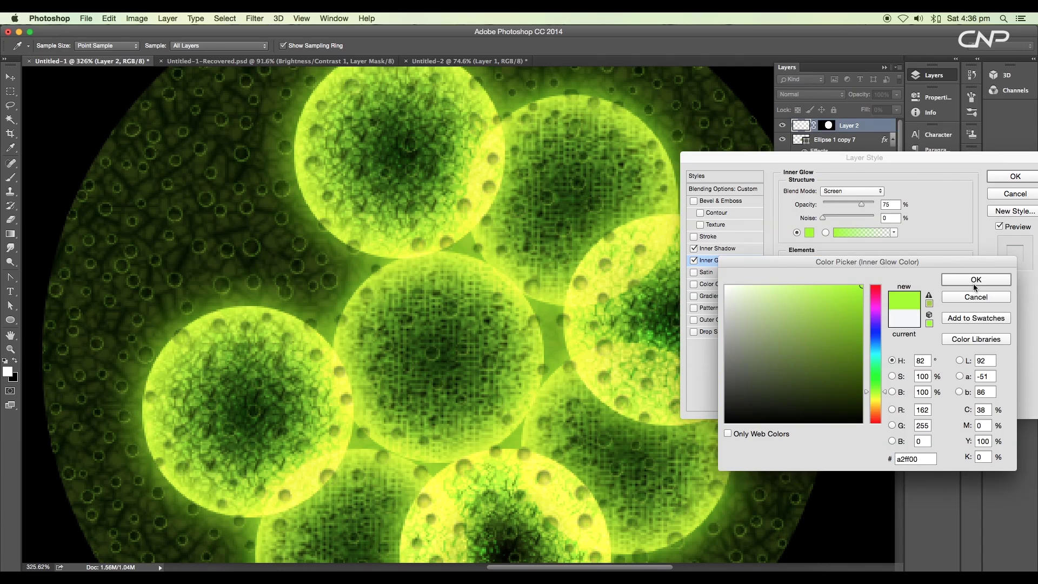
{"action": "left_click", "coordinate": [974, 282]}
{"action": "left_click_drag", "start_coordinate": [822, 299], "coordinate": [826, 302]}
{"action": "left_click", "coordinate": [822, 274]}
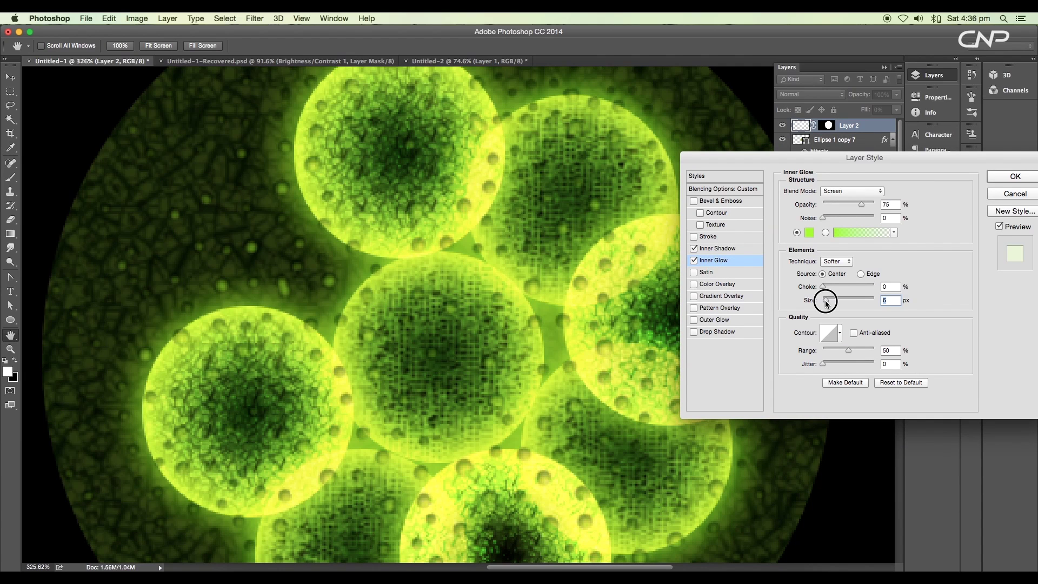
{"action": "left_click", "coordinate": [719, 331]}
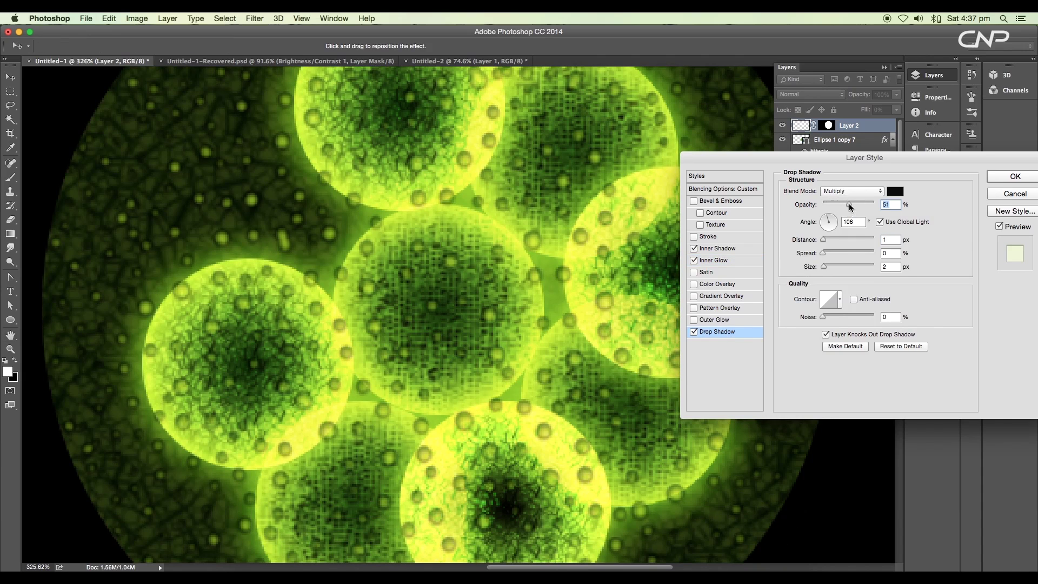
{"action": "left_click_drag", "start_coordinate": [830, 205], "coordinate": [828, 214]}
Fine-tune the Inner Glow's size and the Inner Shadow's distance, and apply the layer style.
{"action": "left_click", "coordinate": [725, 260]}
{"action": "left_click_drag", "start_coordinate": [825, 302], "coordinate": [824, 269]}
{"action": "left_click", "coordinate": [723, 248]}
{"action": "left_click", "coordinate": [824, 240]}
{"action": "left_click", "coordinate": [996, 183]}
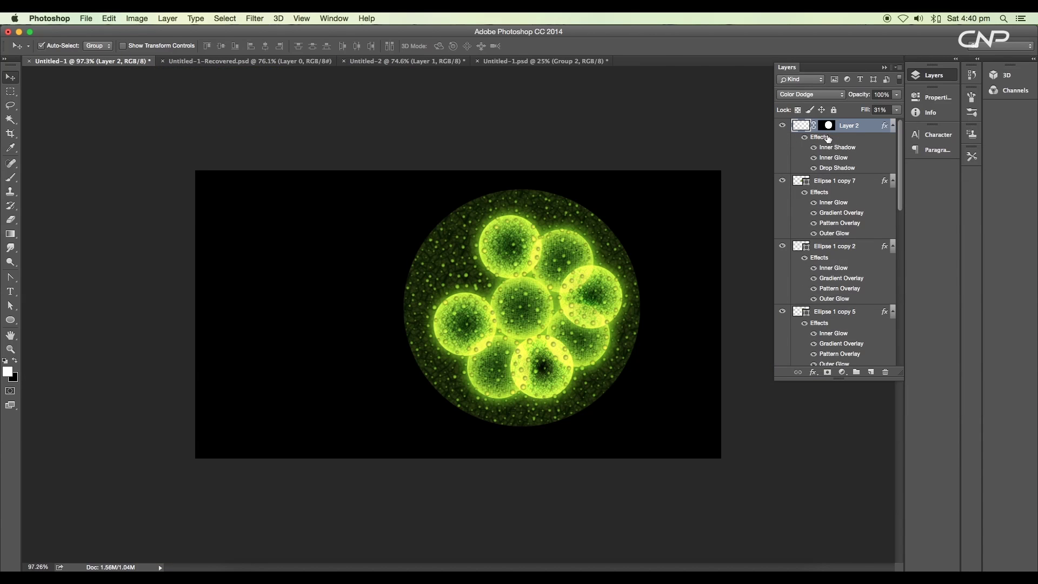
Select the layers from Ellipse 1 copy 7 down through Layer 1 and group them.
{"action": "left_click", "coordinate": [843, 183]}
{"action": "scroll", "coordinate": [847, 258], "scroll_direction": "down", "scroll_amount": 10}
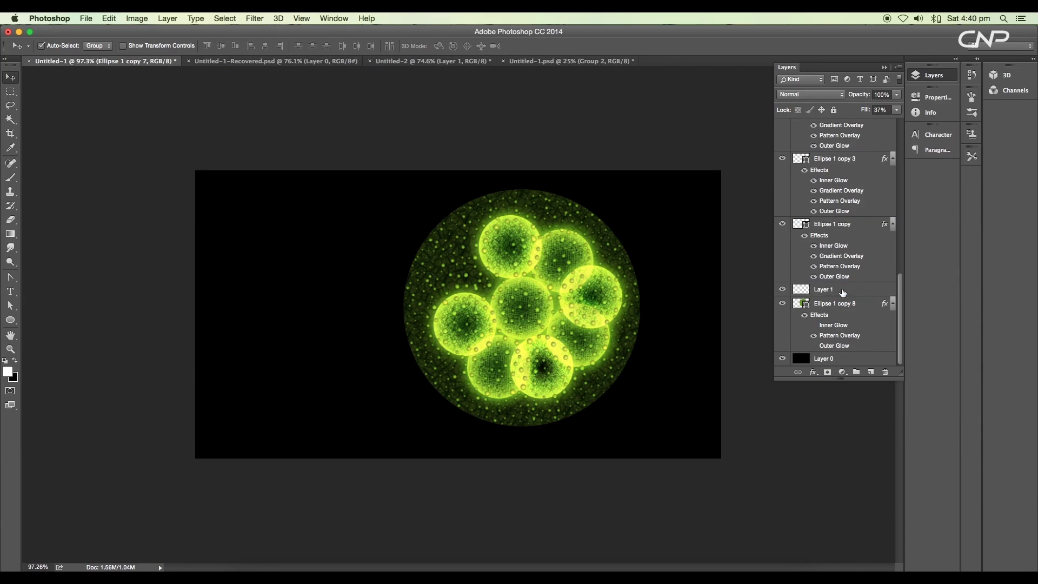
{"action": "left_click", "coordinate": [841, 291], "text": "shift"}
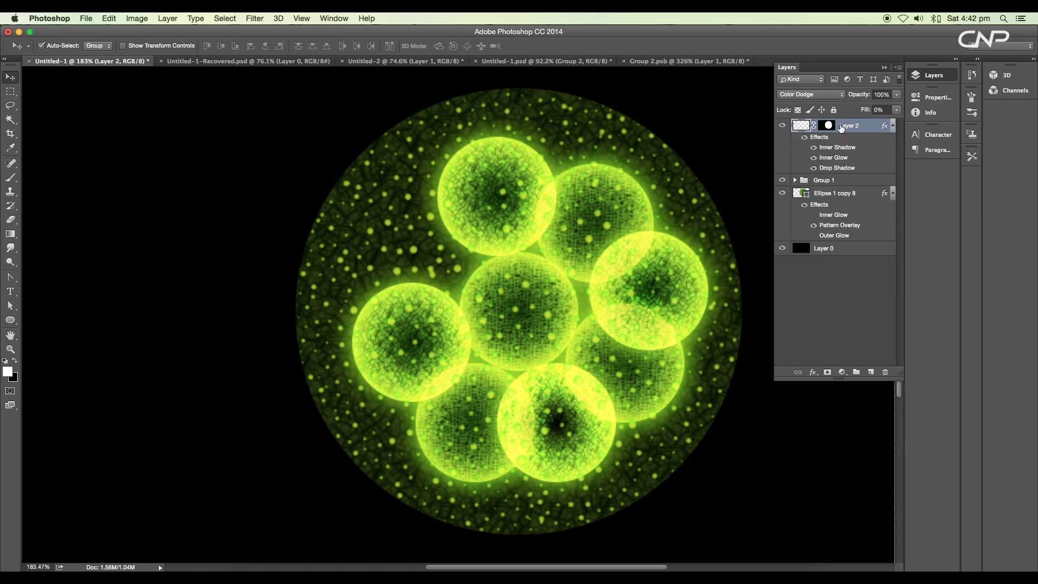
Convert Layer 2 to a smart object and lower its opacity to 70%.
{"action": "right_click", "coordinate": [850, 128]}
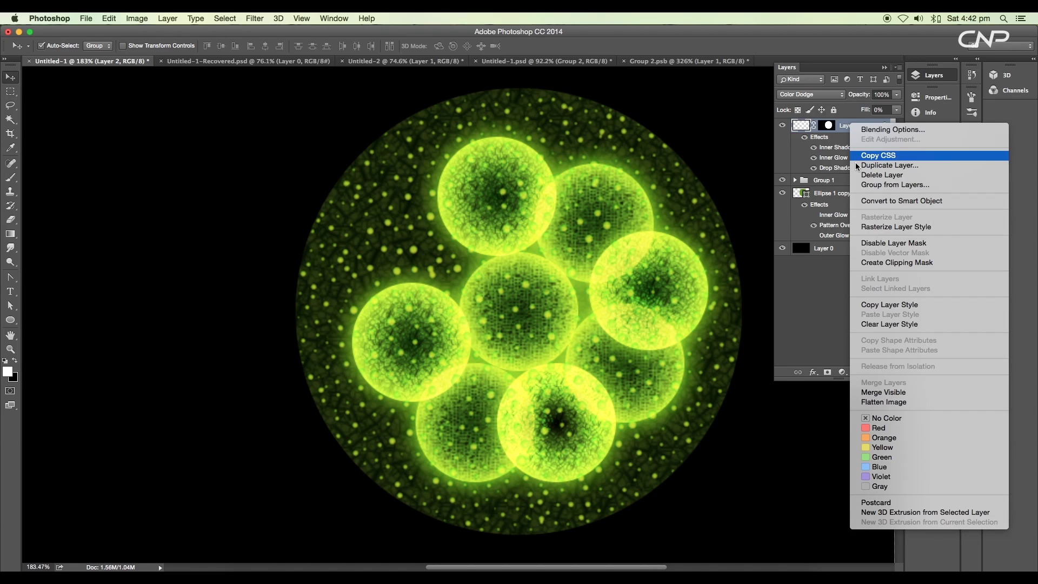
{"action": "left_click", "coordinate": [885, 203]}
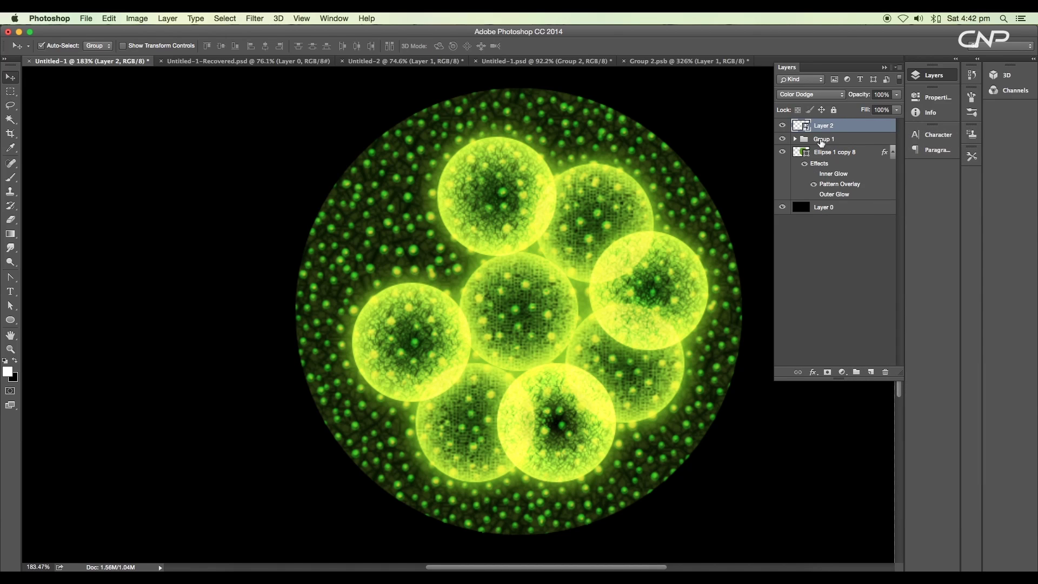
{"action": "left_click", "coordinate": [830, 97]}
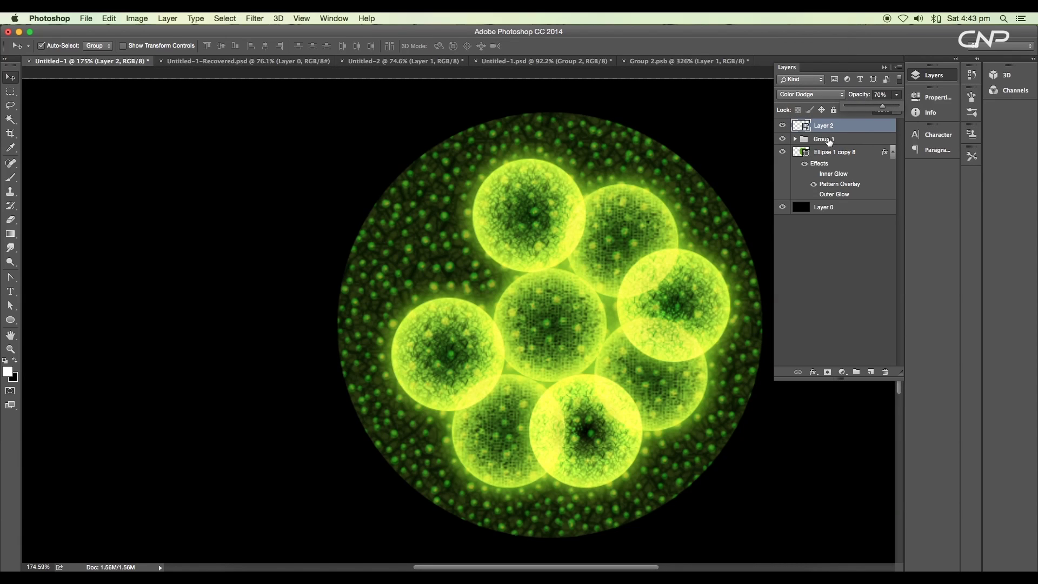
Open the Layer 2 smart object, duplicate its droplet layer, and rotate the copy by -60°.
{"action": "double_click", "coordinate": [808, 132]}
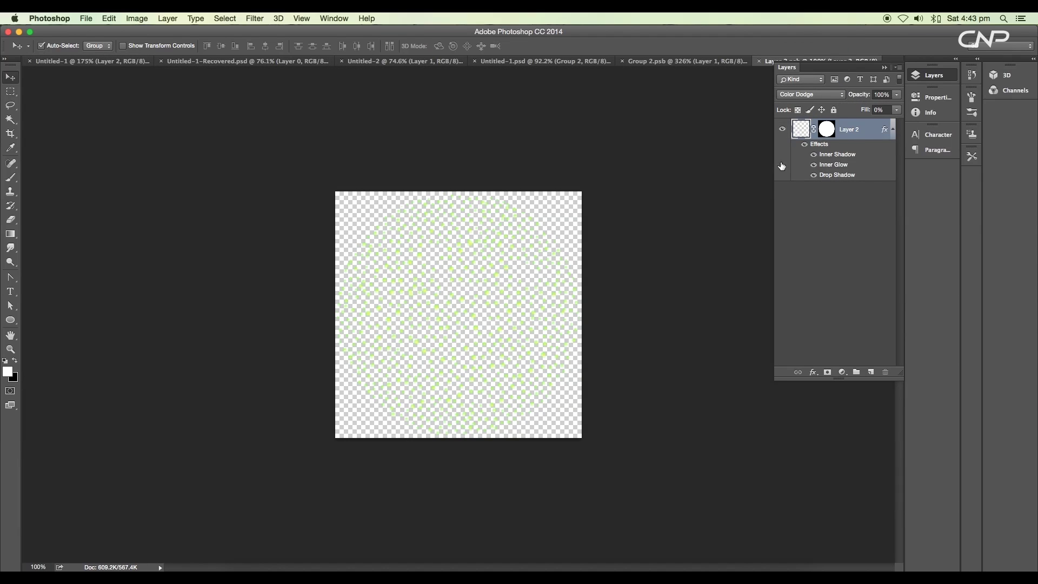
{"action": "left_click_drag", "start_coordinate": [858, 133], "coordinate": [871, 372]}
{"action": "key", "text": "super+t"}
{"action": "left_click_drag", "start_coordinate": [611, 179], "coordinate": [417, 136]}
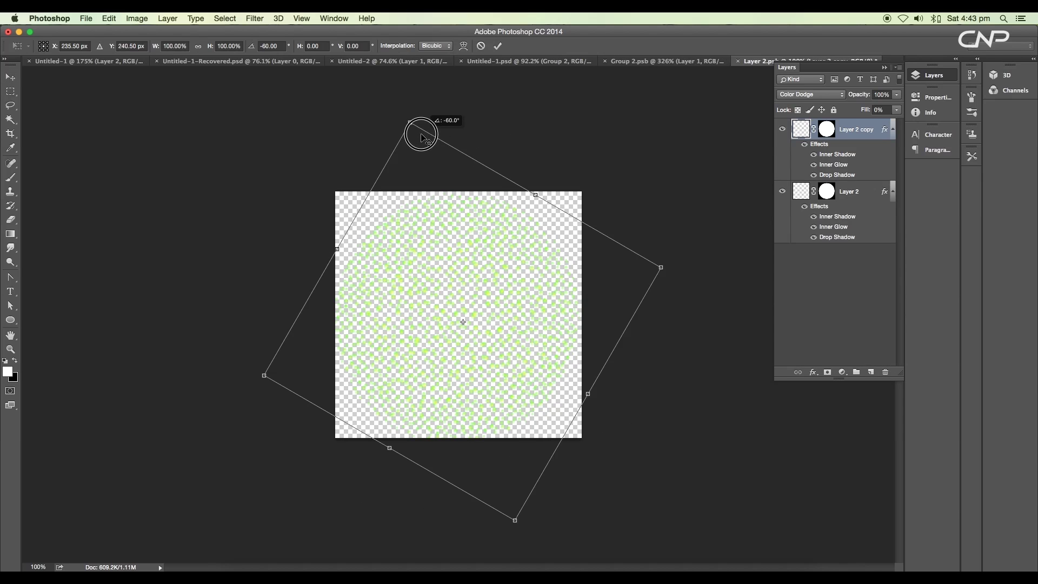
{"action": "key", "text": "Return"}
Save the smart object's contents and return to the Untitled-1 composition to inspect the denser droplets.
{"action": "left_click", "coordinate": [85, 19]}
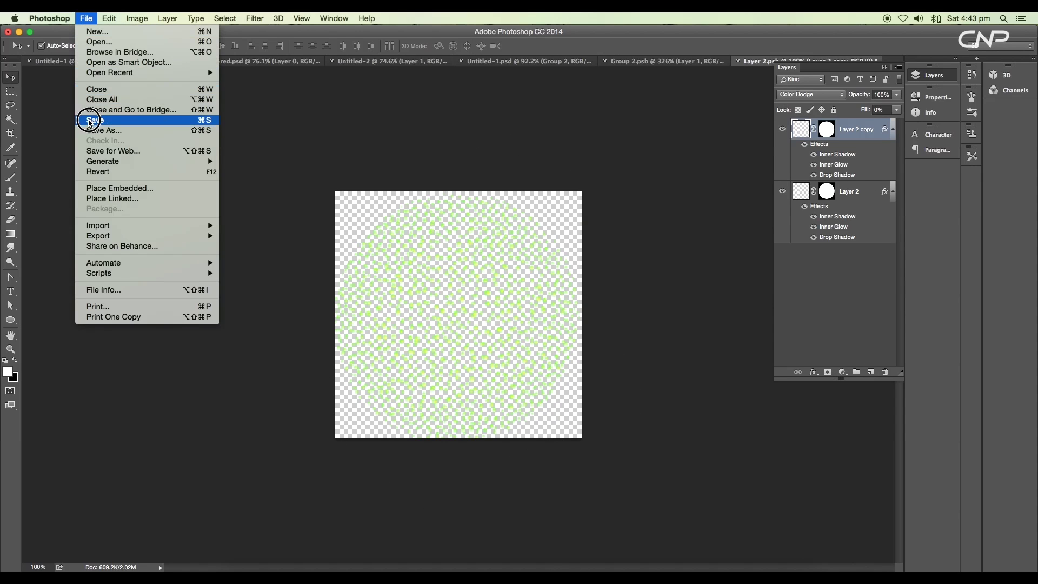
{"action": "left_click", "coordinate": [97, 120]}
{"action": "left_click", "coordinate": [112, 62]}
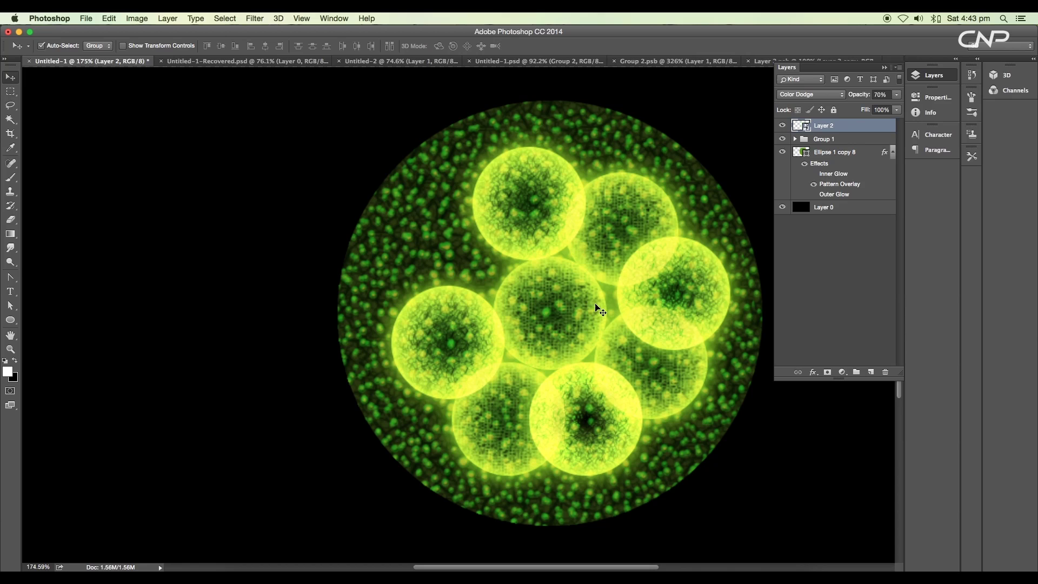
{"action": "scroll", "coordinate": [586, 289], "scroll_direction": "down", "scroll_amount": 6}
{"action": "scroll", "coordinate": [586, 290], "scroll_direction": "up", "scroll_amount": 8}
{"action": "scroll", "coordinate": [586, 289], "scroll_direction": "down", "scroll_amount": 3}
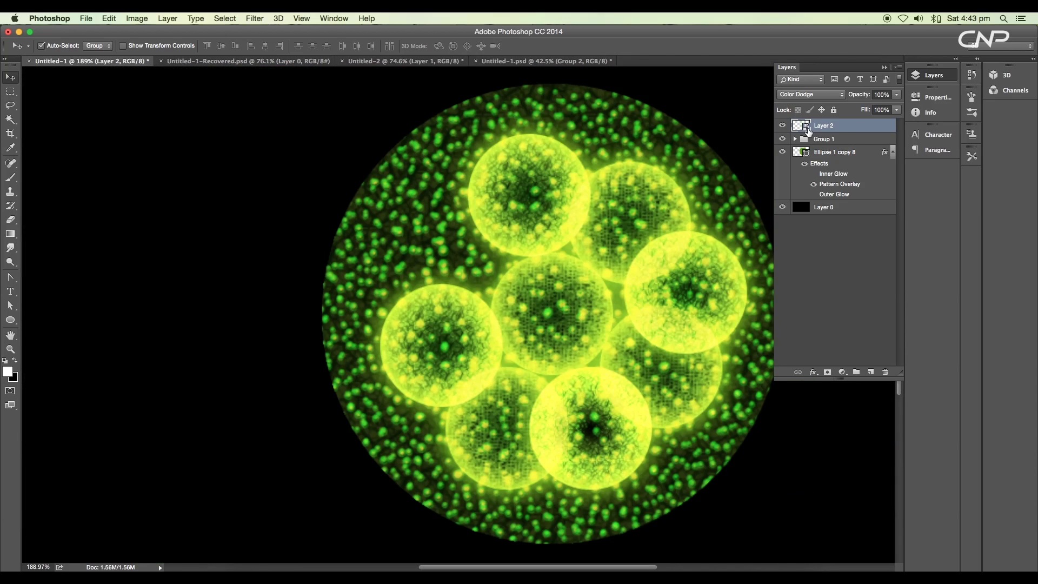
Reopen the Layer 2 smart object and paint black on Layer 2 copy's mask with a 250 px brush to hide its central droplets.
{"action": "double_click", "coordinate": [796, 129]}
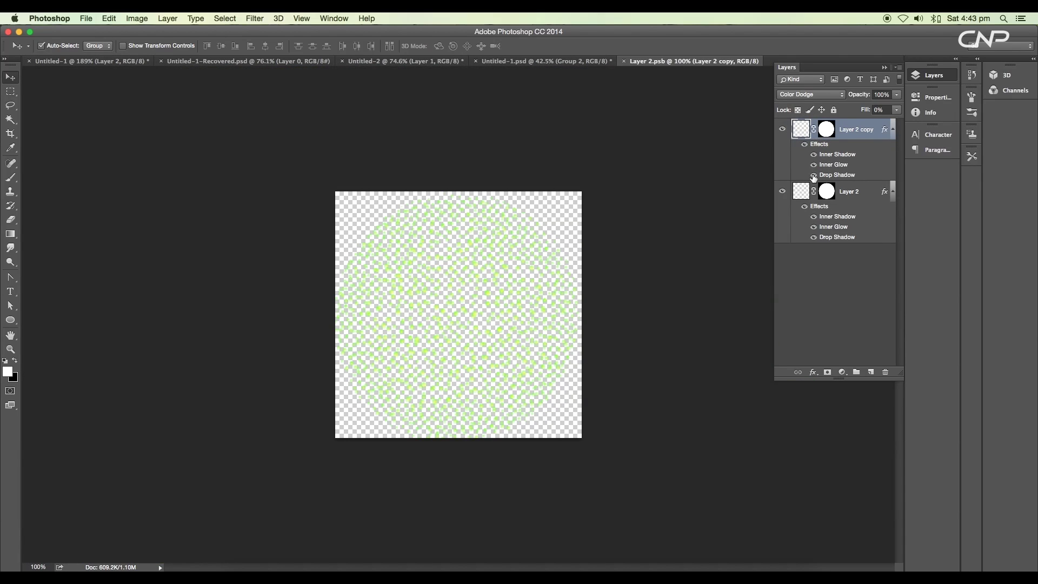
{"action": "left_click", "coordinate": [826, 129]}
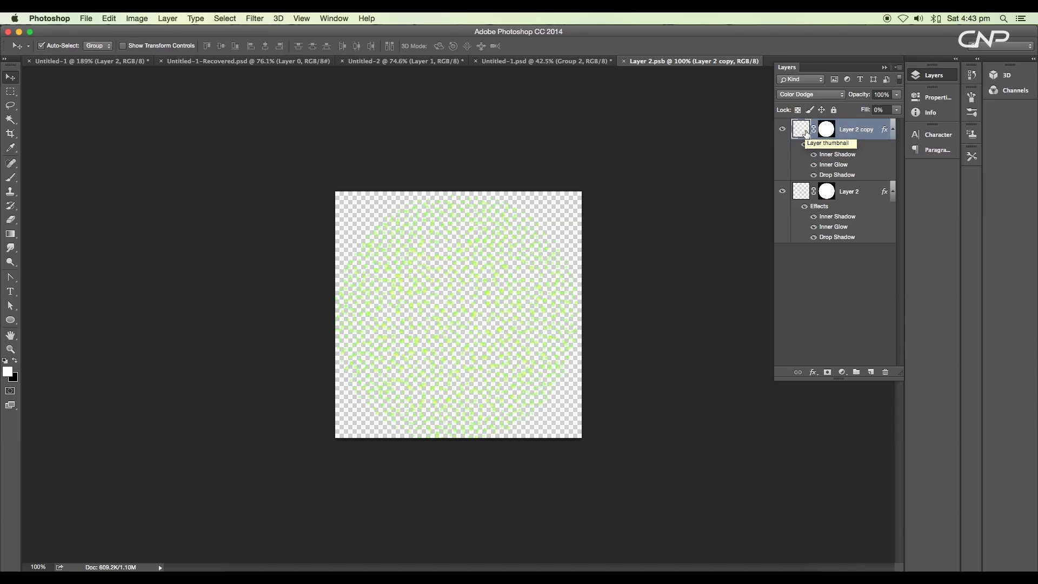
{"action": "key", "text": "b"}
{"action": "key", "text": "x"}
{"action": "right_click", "coordinate": [510, 403]}
{"action": "left_click", "coordinate": [493, 395]}
{"action": "left_click", "coordinate": [351, 326]}
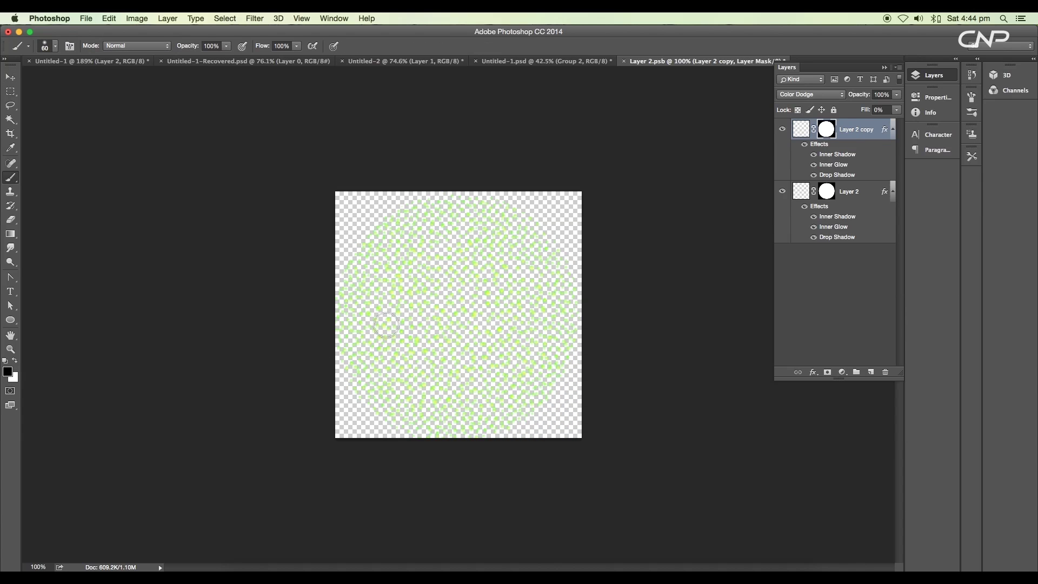
{"action": "mouse_move", "coordinate": [478, 304]}
{"action": "left_mouse_down"}
{"action": "mouse_move", "coordinate": [448, 294]}
{"action": "mouse_move", "coordinate": [442, 333]}
{"action": "mouse_move", "coordinate": [478, 319]}
{"action": "left_mouse_up"}
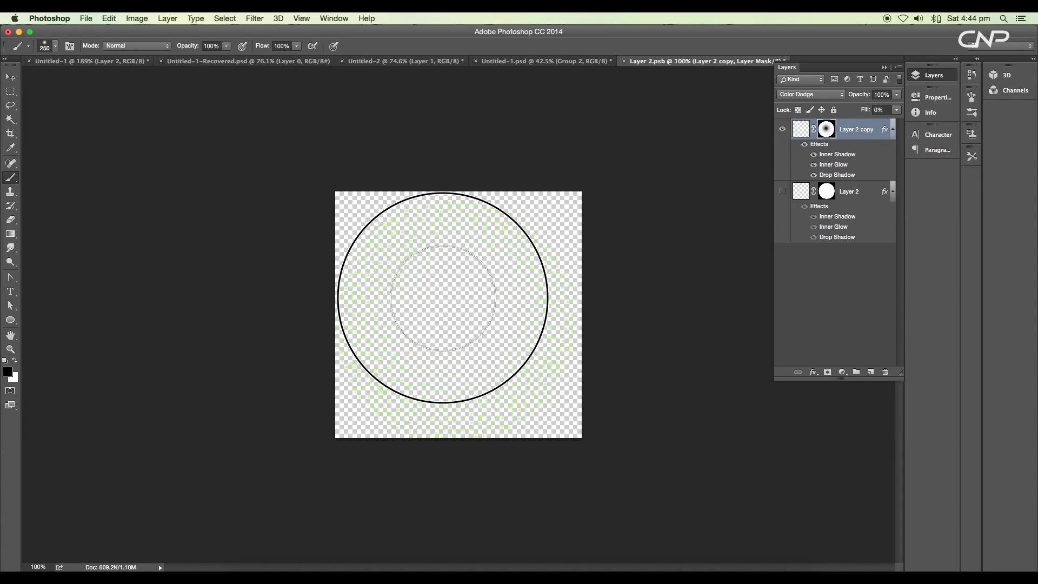
Save the edited smart object, return to the Untitled-1 composition, and switch to the Move tool.
{"action": "left_click", "coordinate": [86, 18]}
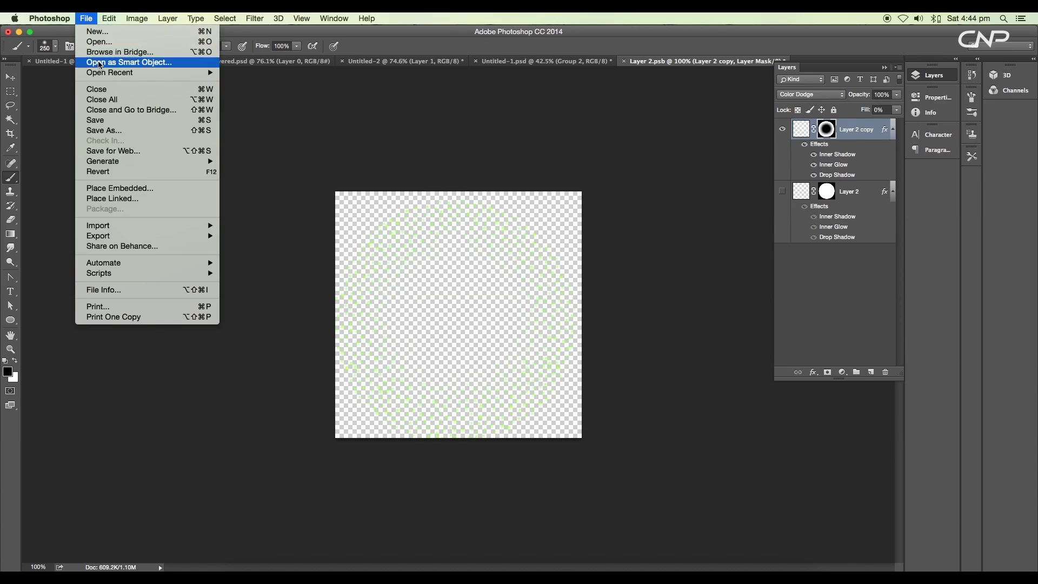
{"action": "left_click", "coordinate": [104, 125]}
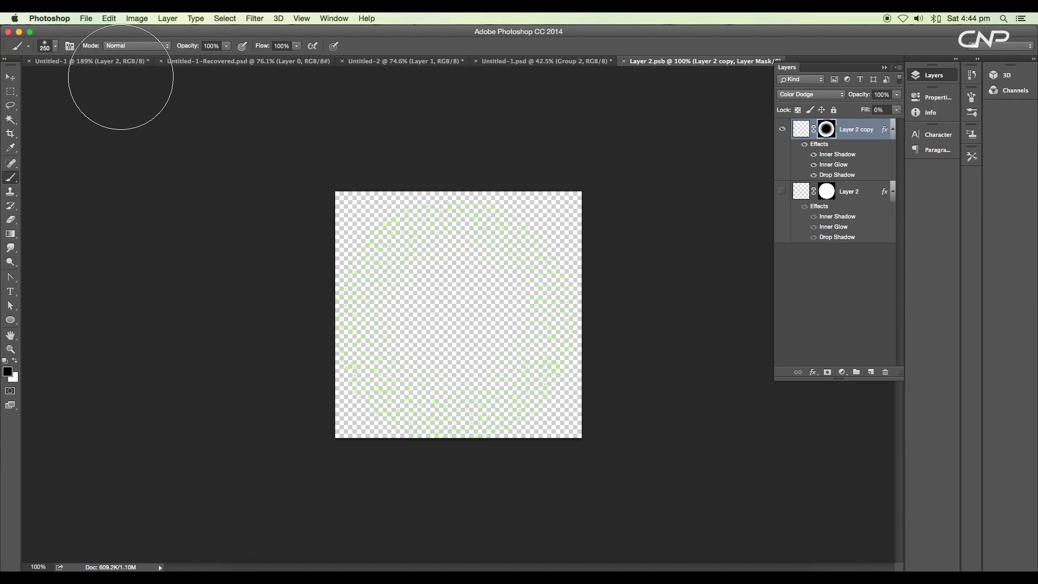
{"action": "left_click", "coordinate": [135, 61]}
{"action": "scroll", "coordinate": [589, 308], "scroll_direction": "down", "scroll_amount": 3}
{"action": "scroll", "coordinate": [605, 313], "scroll_direction": "up", "scroll_amount": 5}
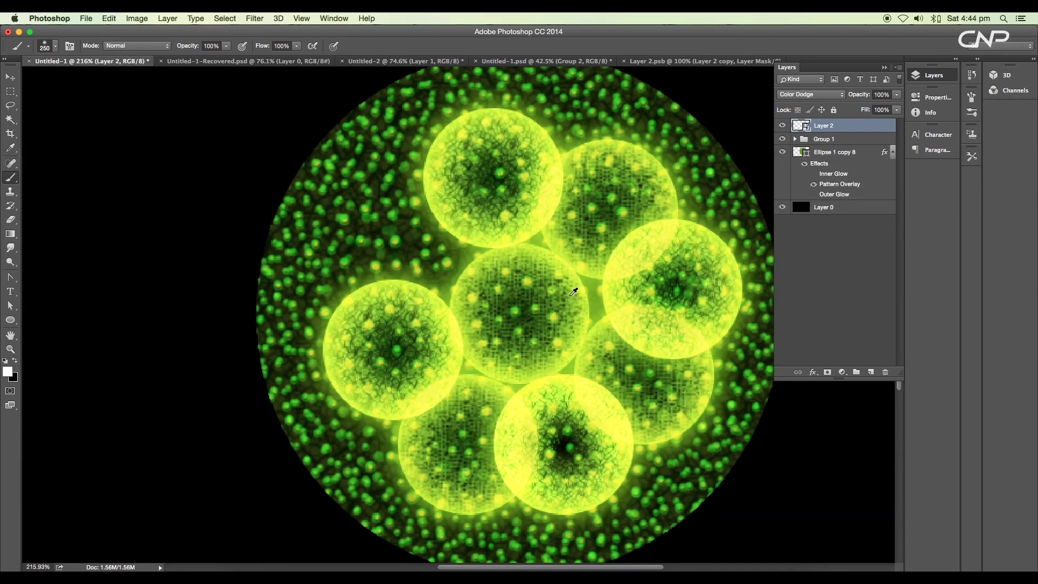
{"action": "scroll", "coordinate": [573, 292], "scroll_direction": "down", "scroll_amount": 4}
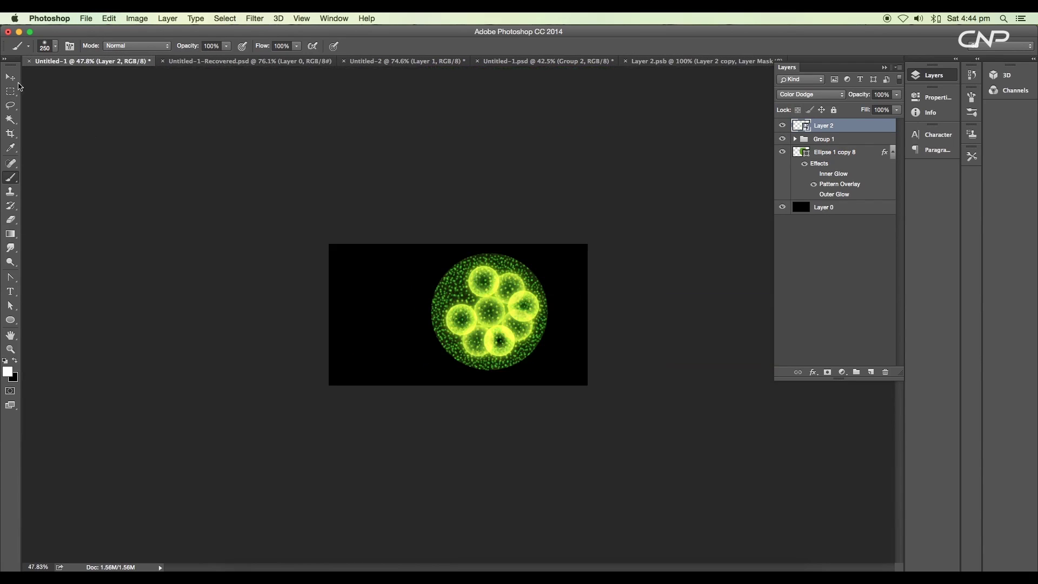
{"action": "left_click", "coordinate": [11, 77]}
{"action": "scroll", "coordinate": [510, 246], "scroll_direction": "up", "scroll_amount": 5}
{"action": "scroll", "coordinate": [626, 311], "scroll_direction": "down", "scroll_amount": 2}
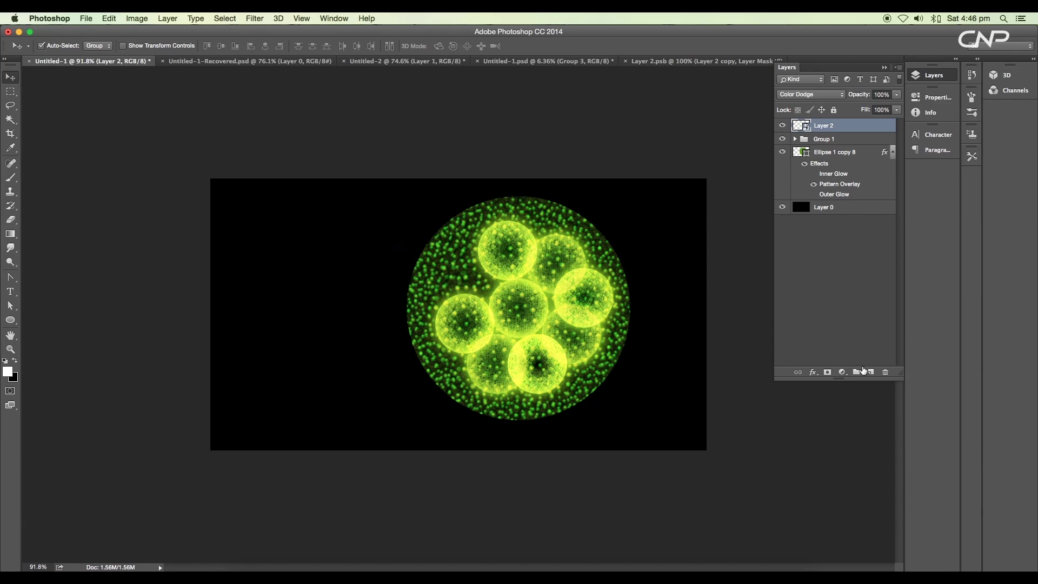
Start an Iris Blur on Layer 2, centring the blur ellipse on the cluster and fitting it to the membrane.
{"action": "left_click", "coordinate": [255, 18]}
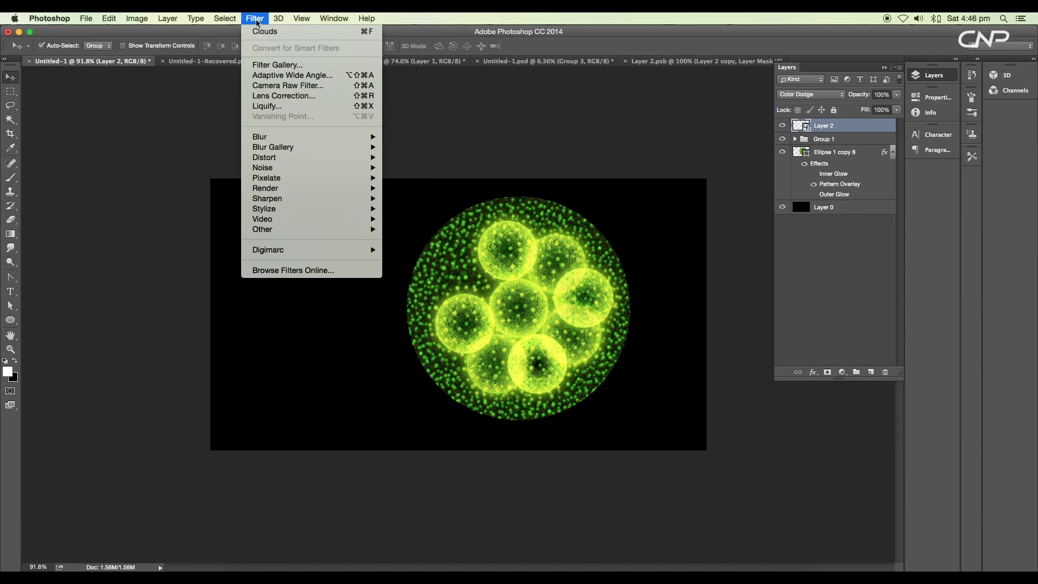
{"action": "mouse_move", "coordinate": [303, 145]}
{"action": "left_click", "coordinate": [411, 156]}
{"action": "left_click_drag", "start_coordinate": [480, 318], "coordinate": [547, 311]}
{"action": "left_click_drag", "start_coordinate": [715, 307], "coordinate": [649, 306]}
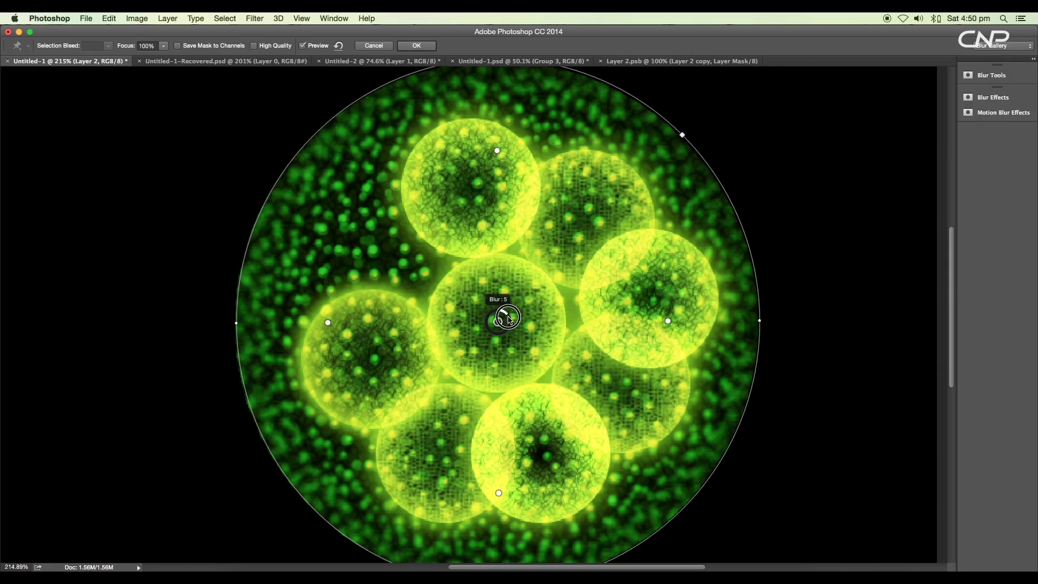
Set the Iris Blur to about 5 px, widen its sharp inner zone towards the membrane edge, and apply it.
{"action": "left_click_drag", "start_coordinate": [500, 309], "coordinate": [509, 316]}
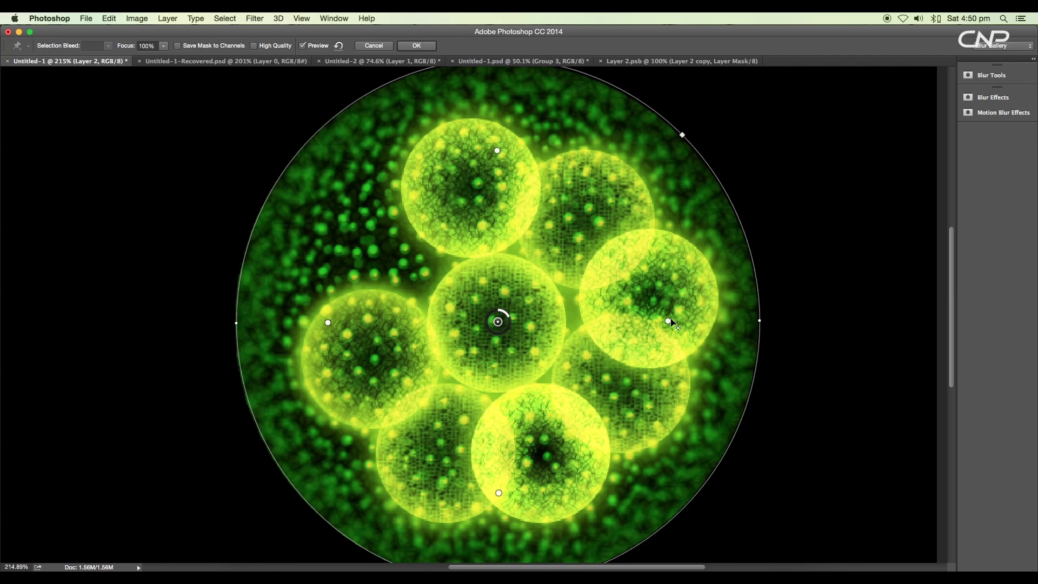
{"action": "left_click_drag", "start_coordinate": [646, 323], "coordinate": [688, 320]}
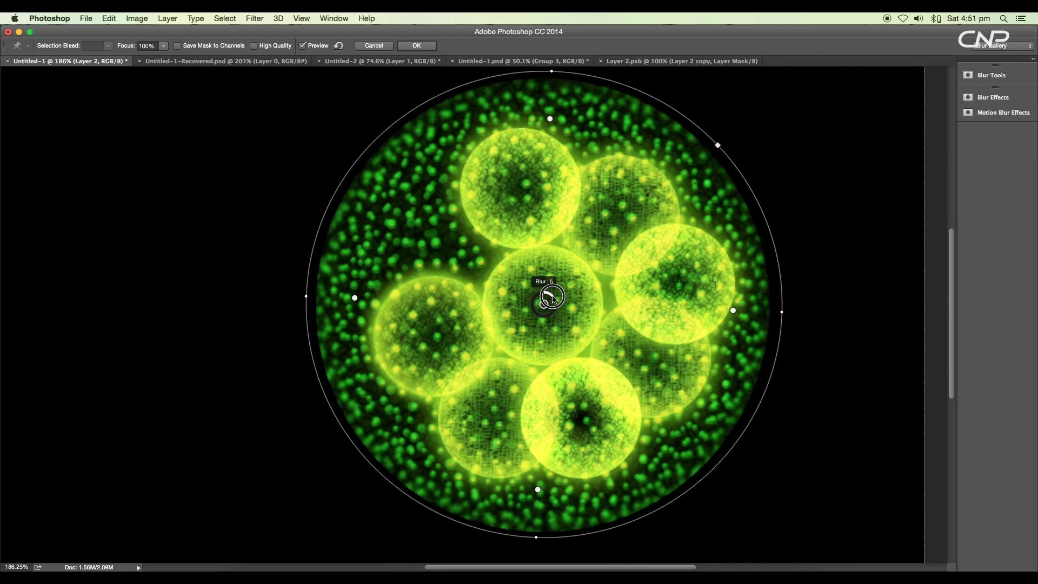
{"action": "left_click_drag", "start_coordinate": [552, 296], "coordinate": [553, 296]}
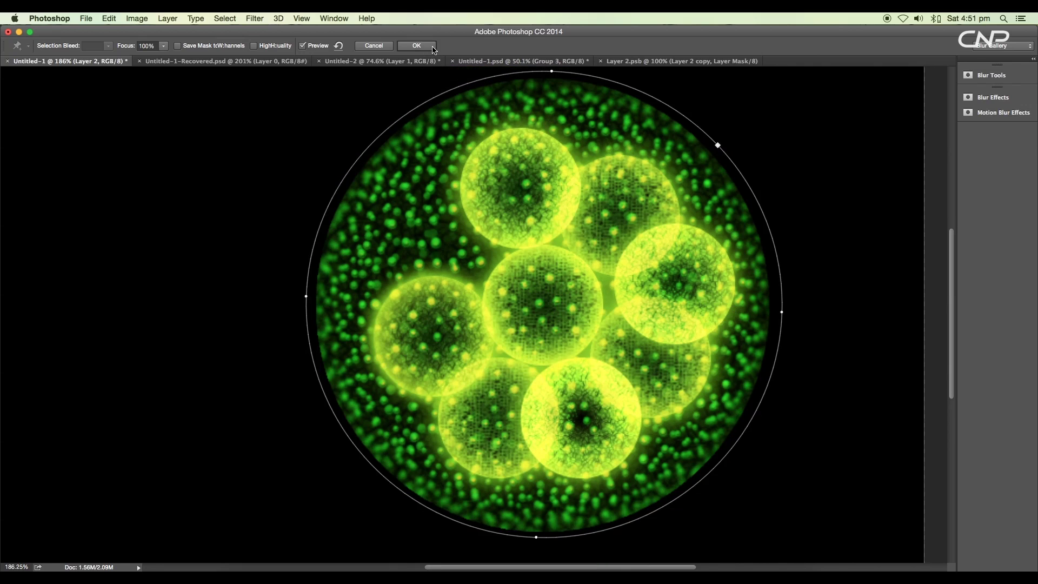
{"action": "left_click", "coordinate": [417, 46]}
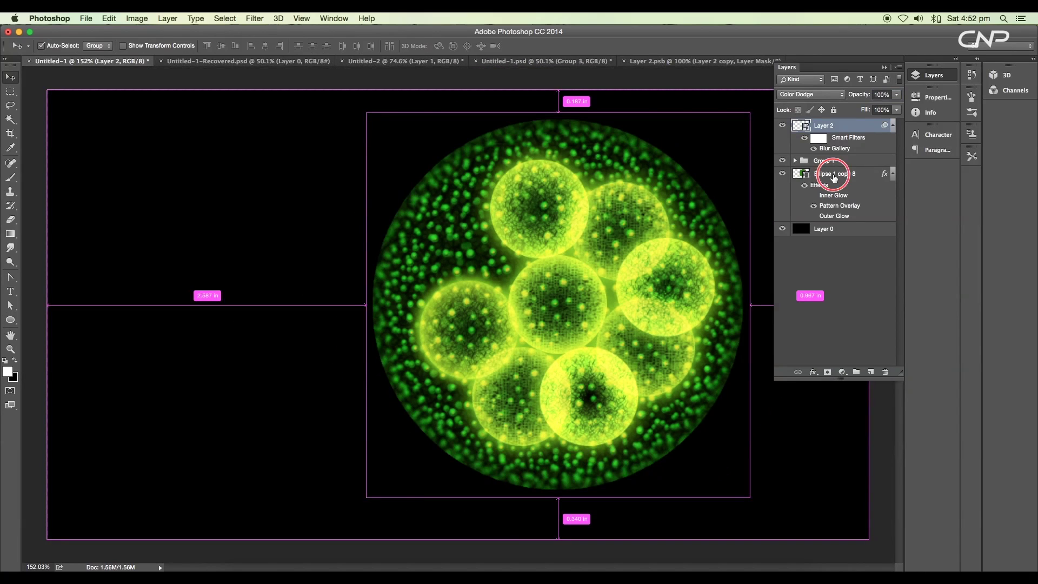
Select Ellipse 1 copy 8 together with Layer 2 and scale both down slightly around their centre.
{"action": "left_click", "coordinate": [836, 173], "text": "super"}
{"action": "key", "text": "super+t"}
{"action": "left_click_drag", "start_coordinate": [749, 113], "coordinate": [731, 130]}
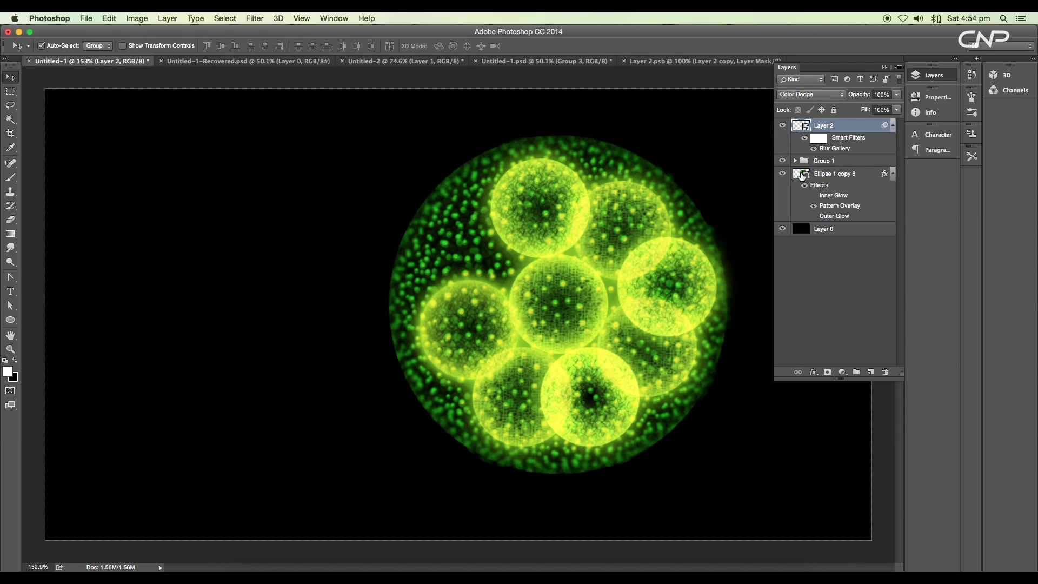
Fill the outline of Ellipse 1 copy 8 with black on a new layer above Layer 2, with the layer's fill at 0%.
{"action": "left_click", "coordinate": [801, 176], "text": "super"}
{"action": "left_click", "coordinate": [869, 370]}
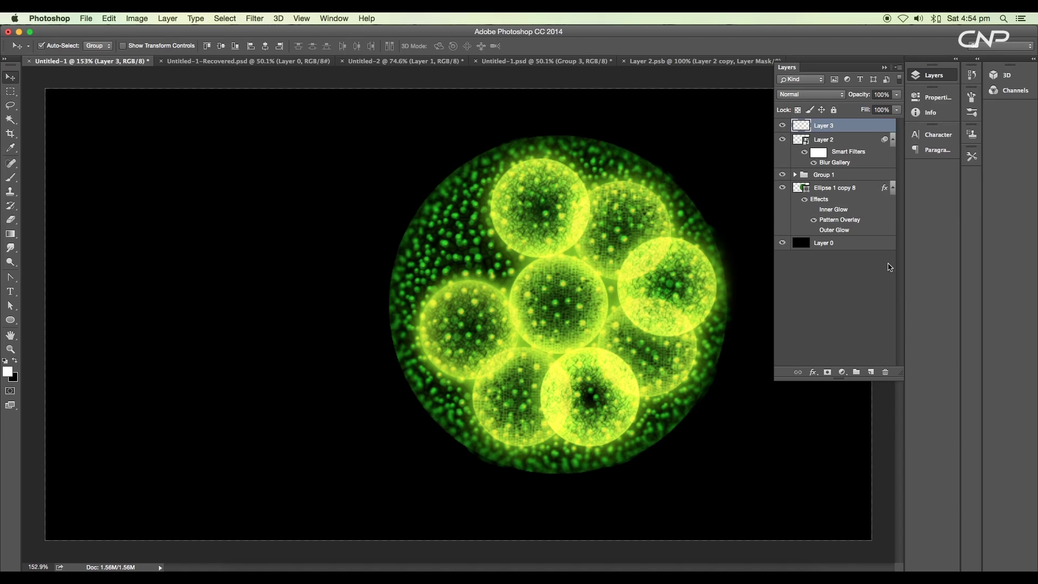
{"action": "key", "text": "super+BackSpace"}
{"action": "key", "text": "super+d"}
{"action": "key", "text": "super+shift+d"}
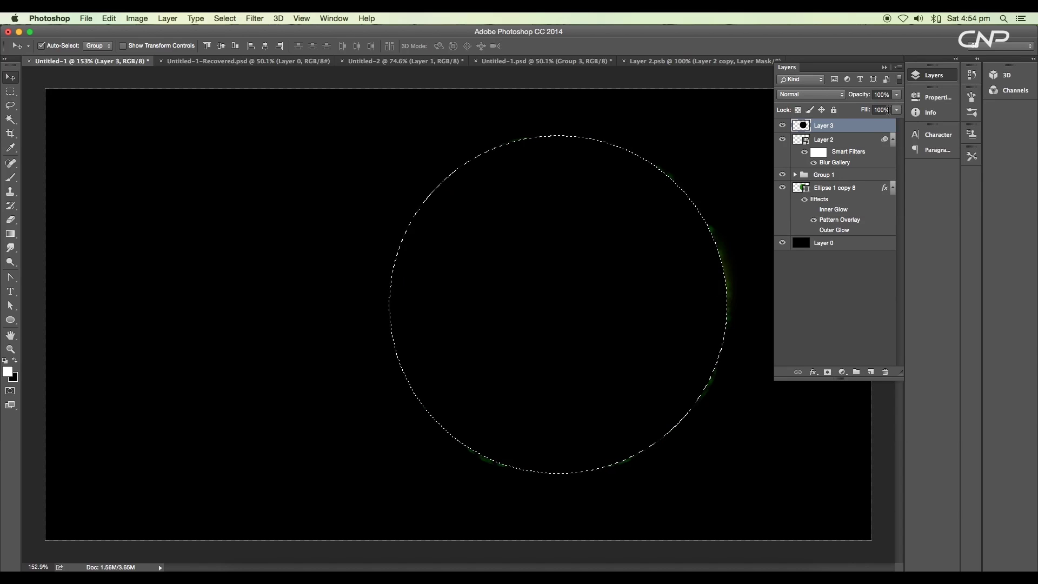
{"action": "left_click", "coordinate": [896, 109]}
{"action": "left_click_drag", "start_coordinate": [895, 121], "coordinate": [844, 121]}
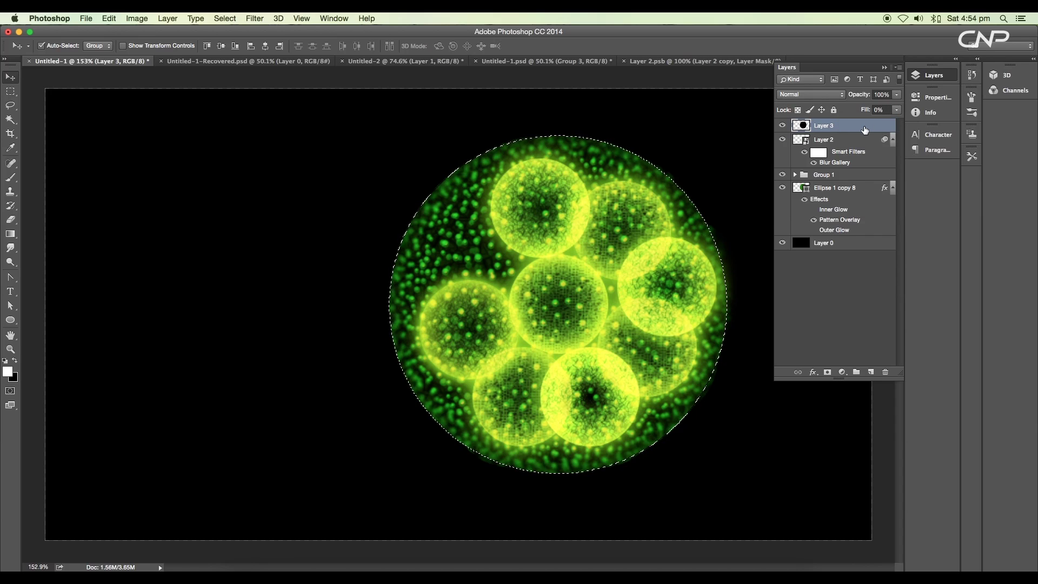
Add an Inner Glow to Layer 3 in light yellow-green c8ff5e.
{"action": "double_click", "coordinate": [862, 130]}
{"action": "left_click", "coordinate": [693, 237]}
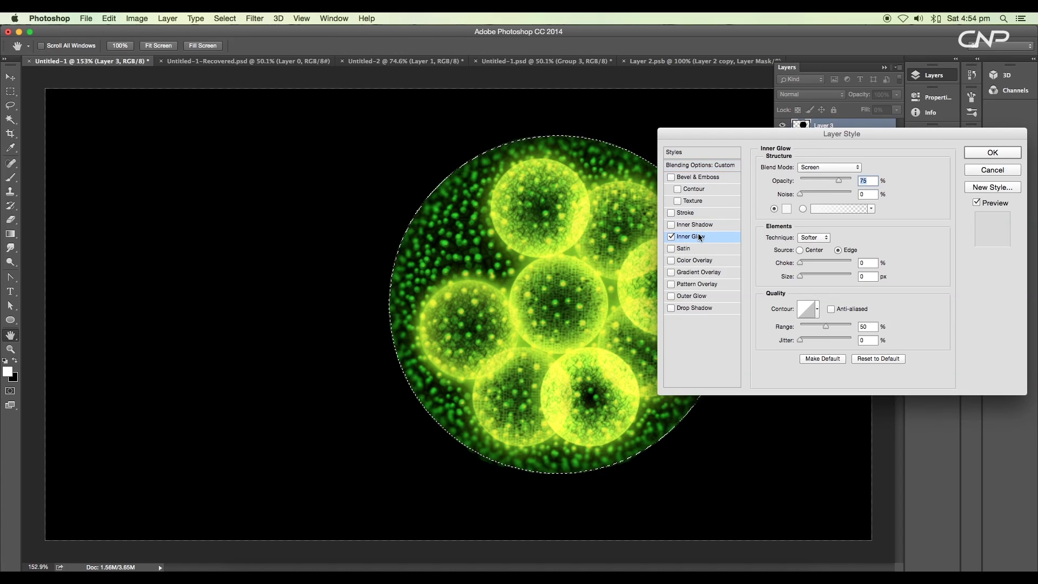
{"action": "left_click", "coordinate": [787, 212]}
{"action": "left_click", "coordinate": [813, 279]}
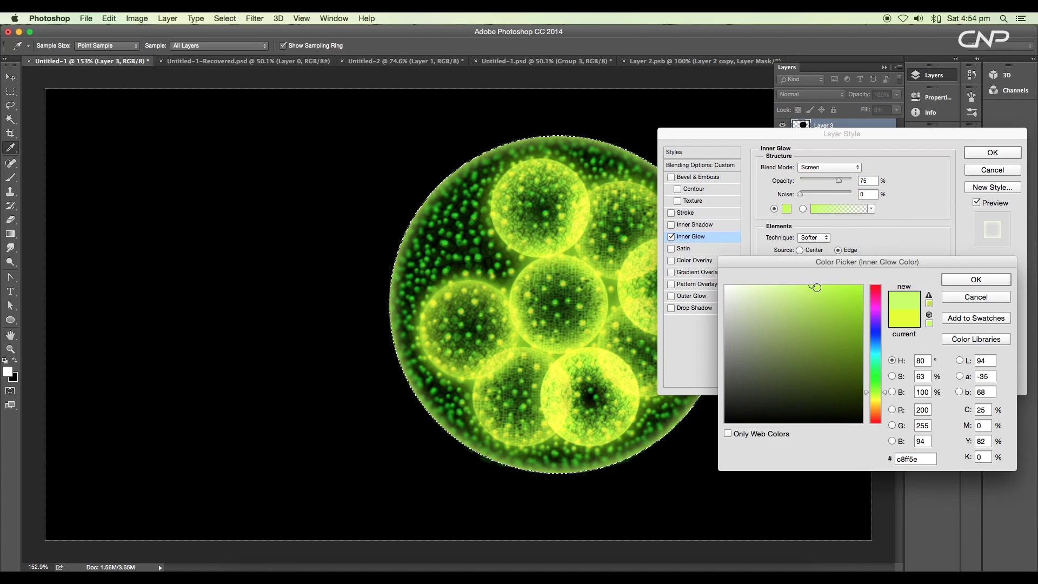
{"action": "left_click", "coordinate": [812, 283]}
Set the Inner Glow's size to 21 px, reduce its opacity, and apply the layer style.
{"action": "left_click", "coordinate": [804, 276]}
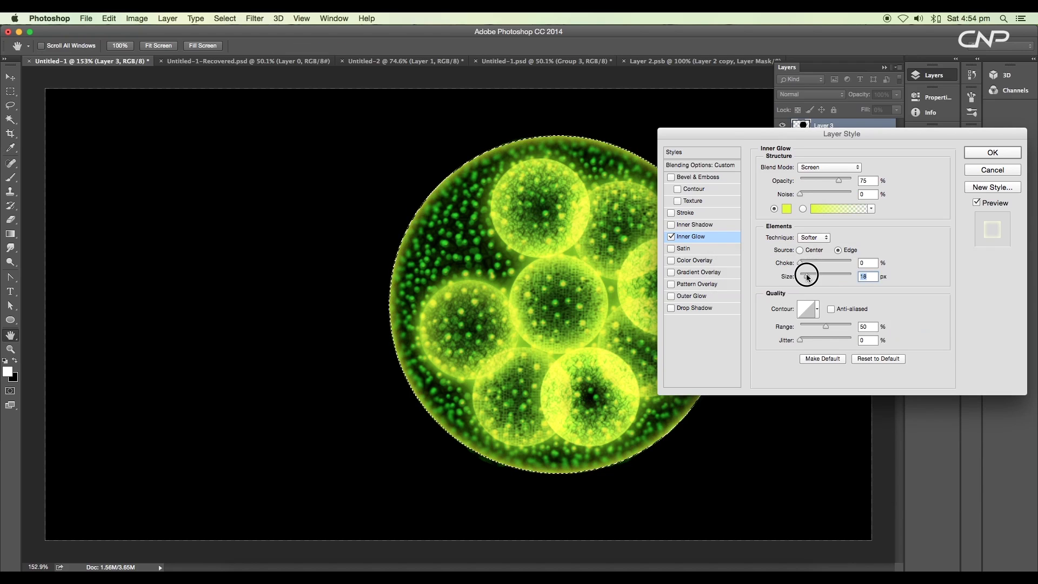
{"action": "left_click_drag", "start_coordinate": [807, 278], "coordinate": [808, 276]}
{"action": "left_click", "coordinate": [823, 181]}
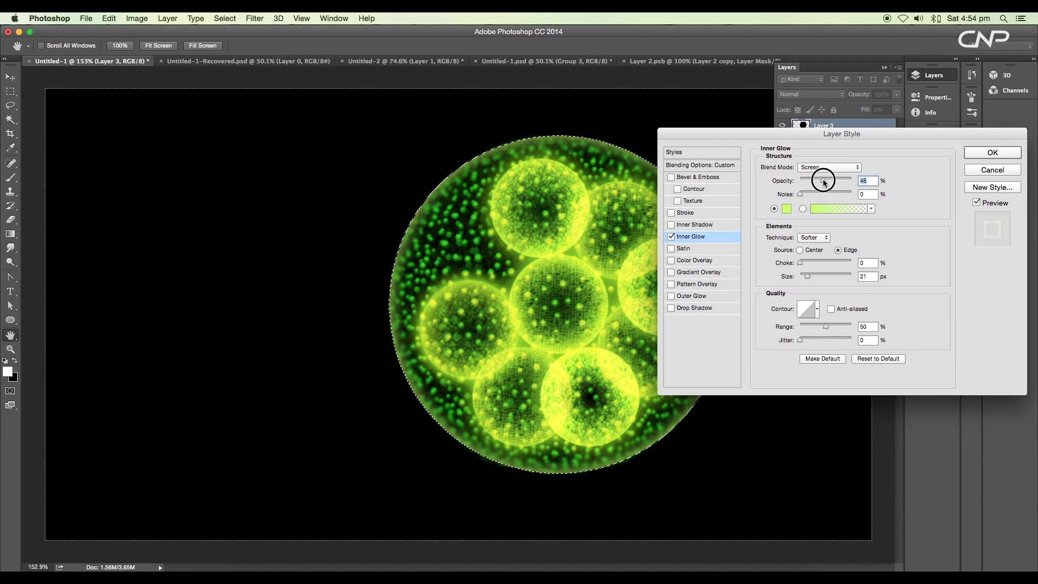
{"action": "left_click_drag", "start_coordinate": [815, 183], "coordinate": [822, 183]}
{"action": "left_click", "coordinate": [996, 152]}
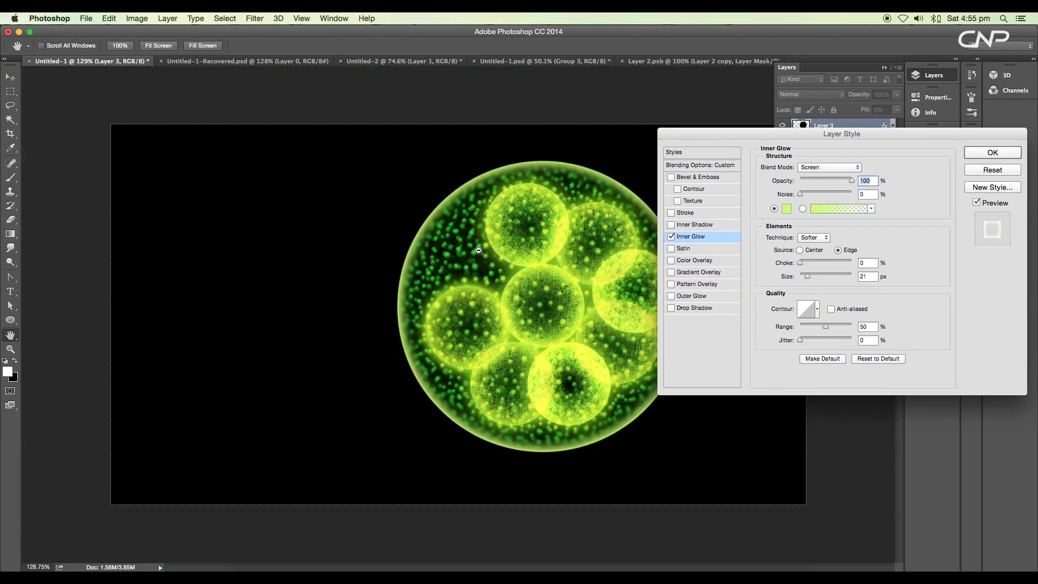
Confirm the Inner Glow's colour on Layer 3 and try out several blend modes for the layer.
{"action": "left_click", "coordinate": [786, 208]}
{"action": "left_click", "coordinate": [972, 279]}
{"action": "left_click", "coordinate": [811, 94]}
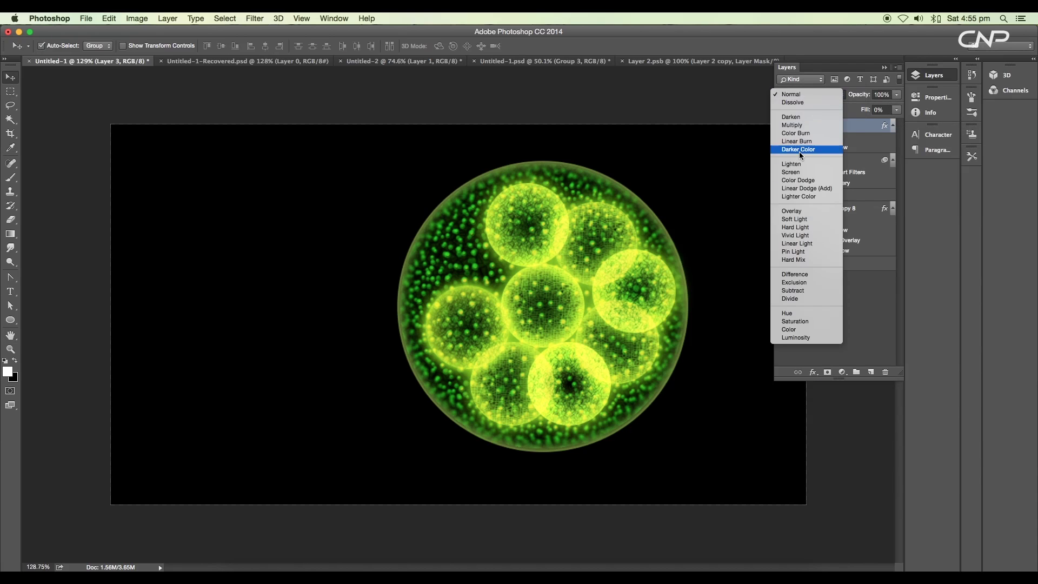
{"action": "left_click", "coordinate": [794, 223]}
{"action": "left_click", "coordinate": [810, 94]}
{"action": "left_click", "coordinate": [794, 56]}
{"action": "left_click", "coordinate": [811, 94]}
{"action": "left_click", "coordinate": [795, 62]}
Start an Iris Blur on Ellipse 1 copy 8 and adjust it around the centre of the cell cluster.
{"action": "scroll", "coordinate": [533, 305], "scroll_direction": "down", "scroll_amount": 10}
{"action": "scroll", "coordinate": [533, 304], "scroll_direction": "up", "scroll_amount": 9}
{"action": "left_click", "coordinate": [834, 263], "text": "shift"}
{"action": "left_click", "coordinate": [834, 263]}
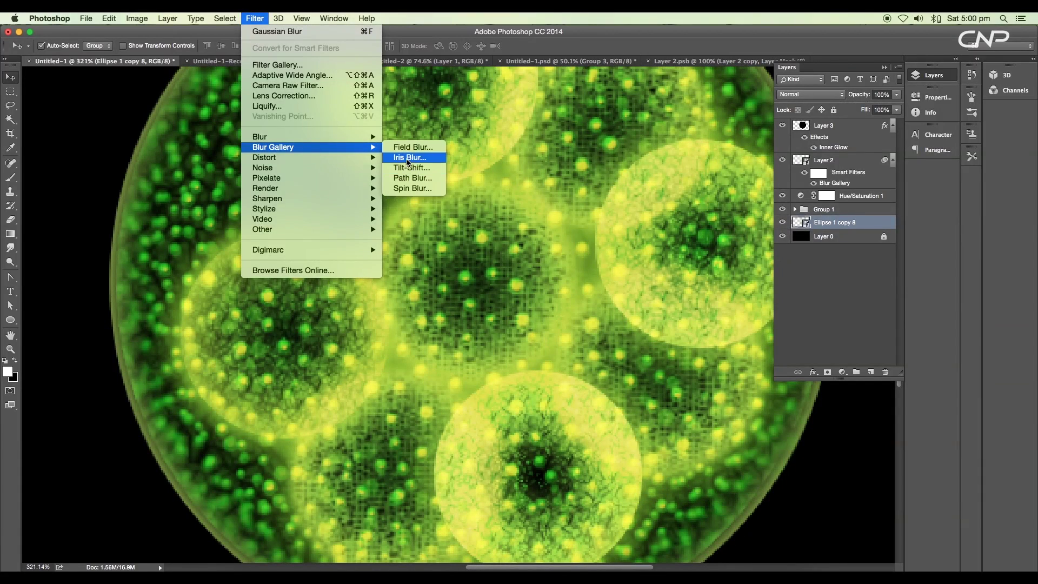
{"action": "left_click", "coordinate": [409, 157]}
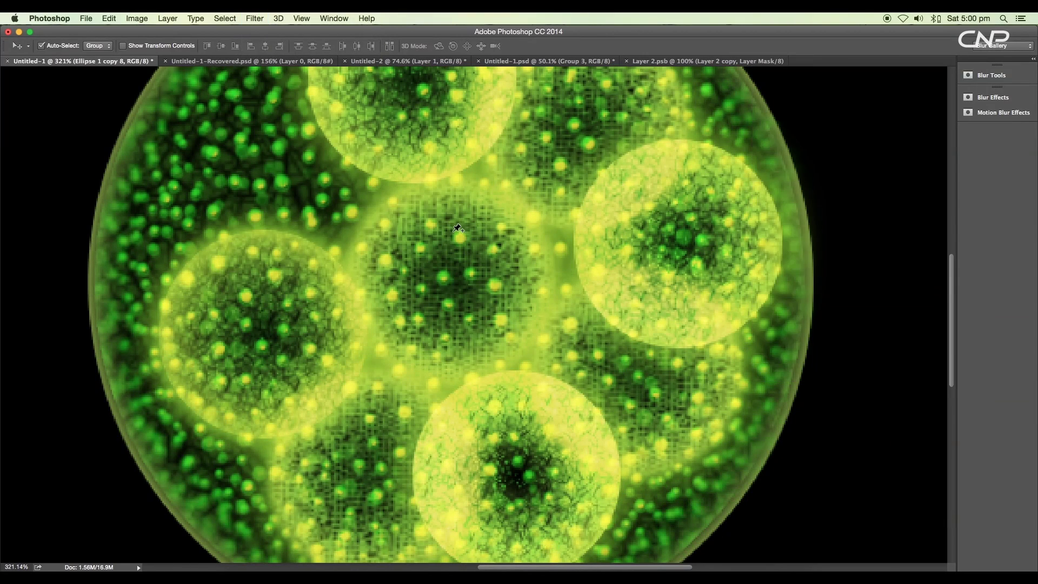
{"action": "left_click_drag", "start_coordinate": [573, 296], "coordinate": [585, 316]}
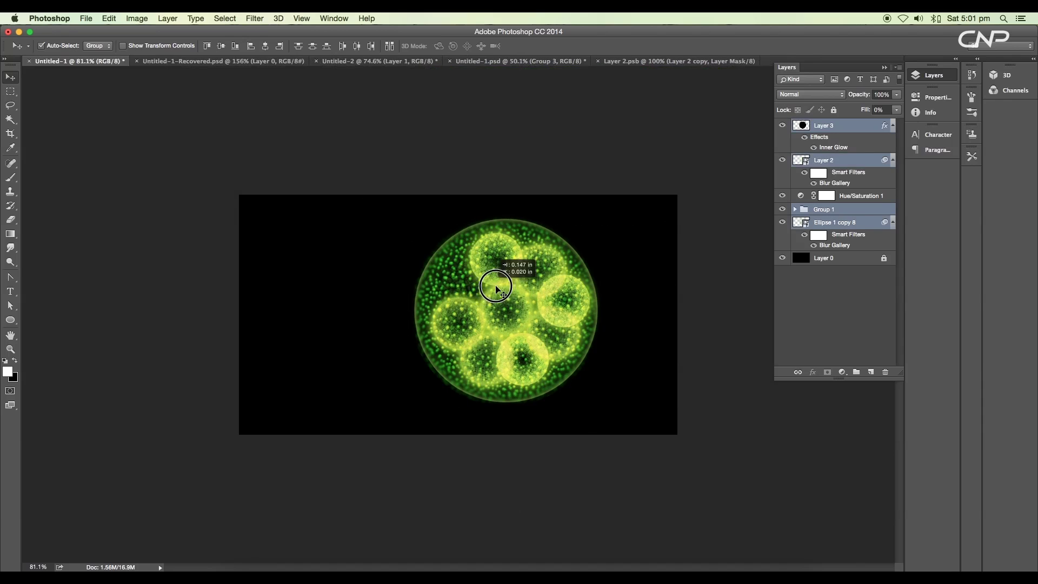
Scale the selected membrane and cell layers to 89.24% and reposition them on the black canvas.
{"action": "left_click_drag", "start_coordinate": [496, 289], "coordinate": [528, 291]}
{"action": "key", "text": "super+t"}
{"action": "left_click_drag", "start_coordinate": [623, 227], "coordinate": [612, 233]}
{"action": "key", "text": "Return"}
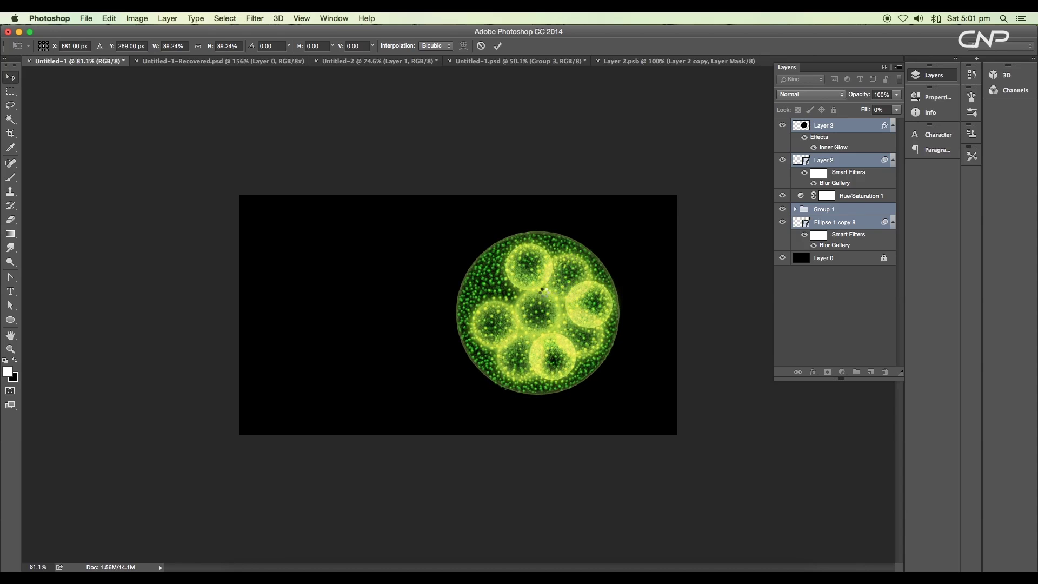
{"action": "left_click_drag", "start_coordinate": [540, 293], "coordinate": [521, 296]}
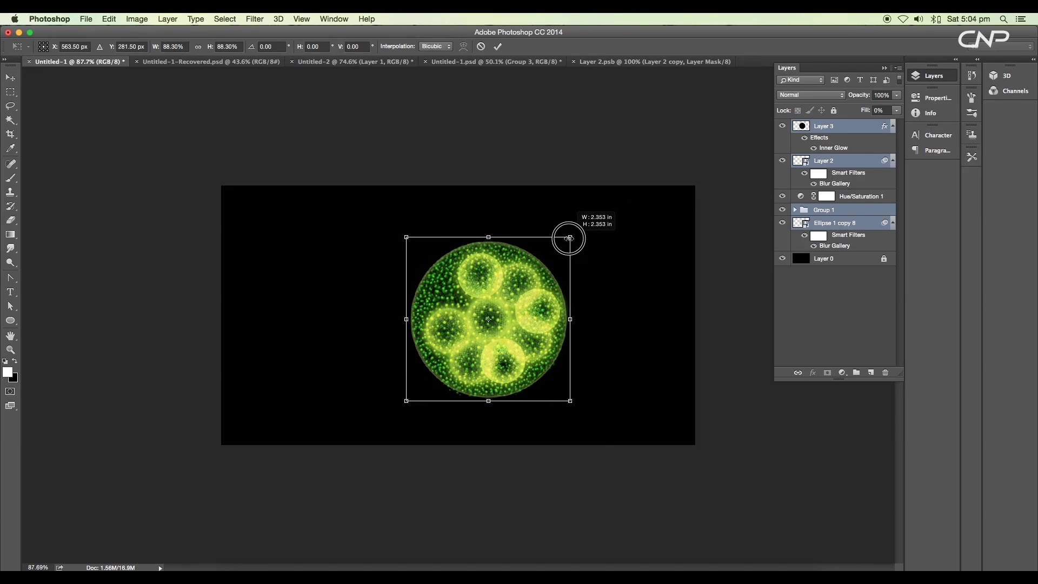
Finish scaling down the selected cell layers and place a duplicate of the whole cell at the canvas's upper-right corner.
{"action": "left_click_drag", "start_coordinate": [568, 232], "coordinate": [570, 230]}
{"action": "left_click_drag", "start_coordinate": [528, 301], "coordinate": [682, 224]}
{"action": "key", "text": "Return"}
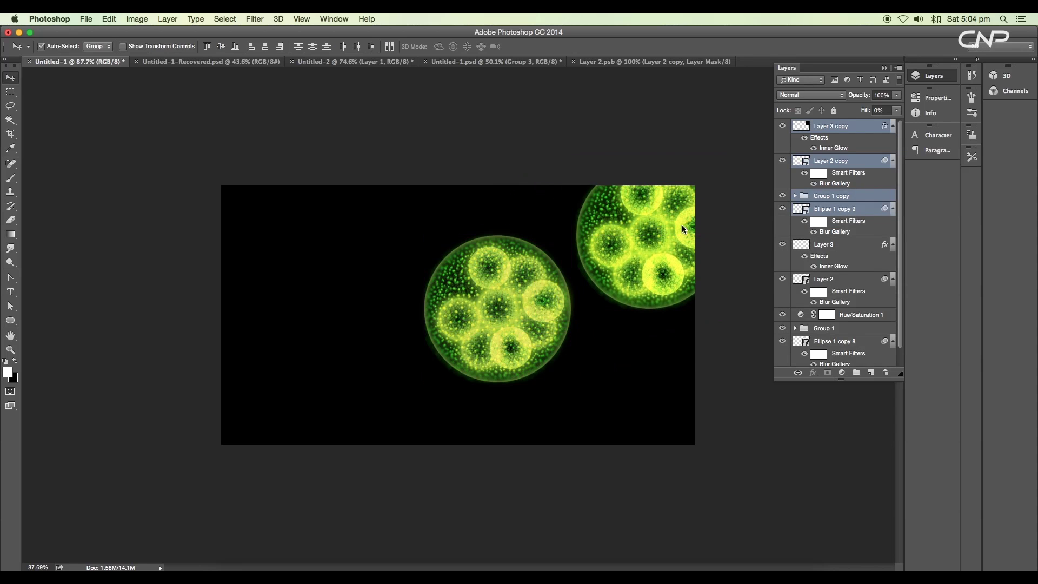
Group the duplicated layers, scale the group down and position it across the canvas's upper edge, right of centre.
{"action": "key", "text": "super+g"}
{"action": "key", "text": "super+t"}
{"action": "left_click", "coordinate": [616, 246]}
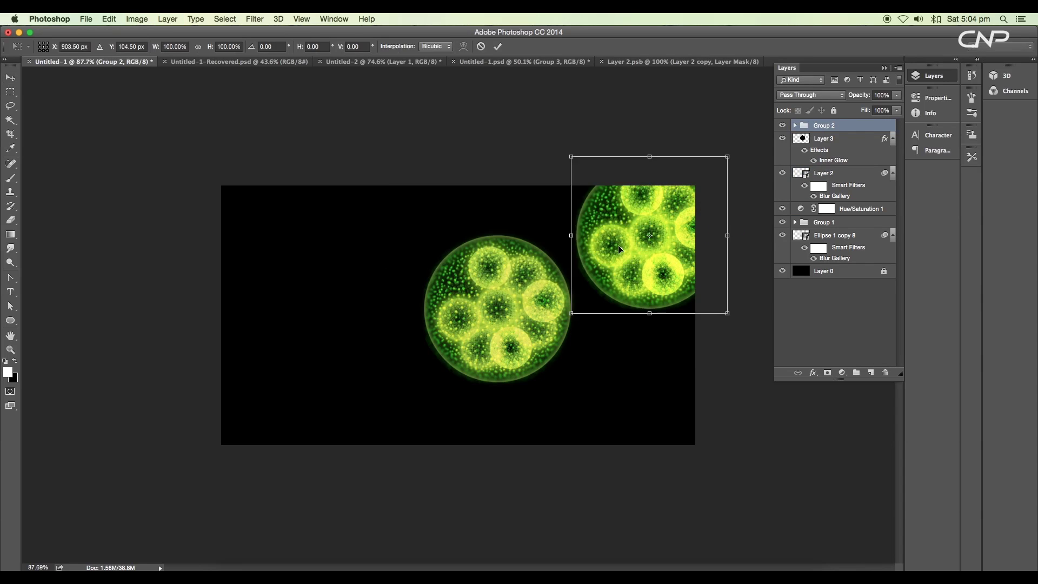
{"action": "left_click_drag", "start_coordinate": [744, 319], "coordinate": [618, 277]}
{"action": "mouse_move", "coordinate": [634, 215]}
{"action": "left_mouse_down"}
{"action": "mouse_move", "coordinate": [621, 203]}
{"action": "mouse_move", "coordinate": [631, 214]}
{"action": "left_mouse_up"}
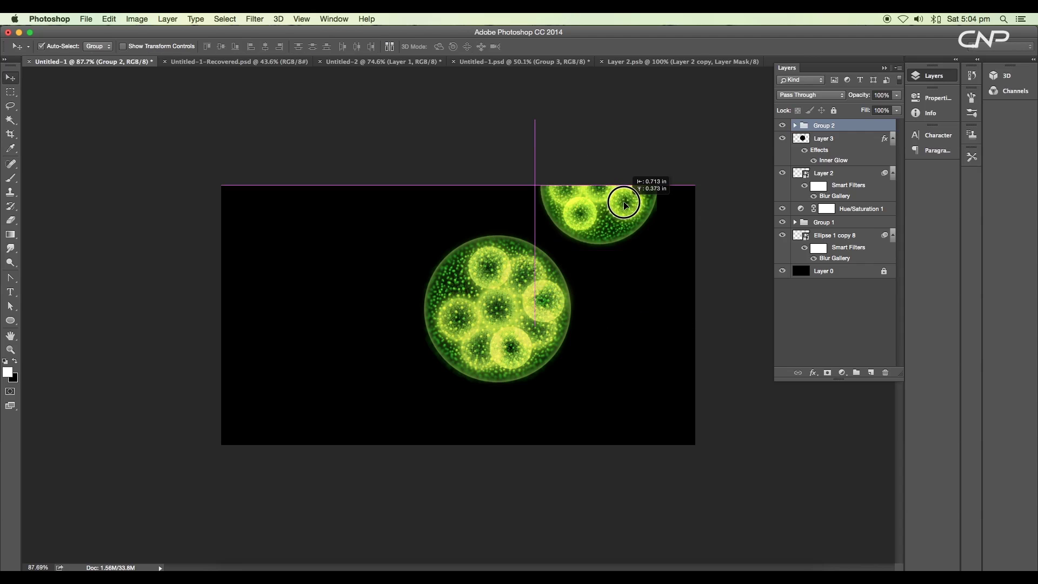
Duplicate Group 2 to the lower-right edge and again to the lower-left area, scaling down the lower-left copy.
{"action": "left_click_drag", "start_coordinate": [624, 221], "coordinate": [646, 474]}
{"action": "left_click_drag", "start_coordinate": [642, 420], "coordinate": [451, 374]}
{"action": "key", "text": "super+t"}
{"action": "left_click_drag", "start_coordinate": [509, 335], "coordinate": [451, 377]}
{"action": "key", "text": "Return"}
{"action": "left_click_drag", "start_coordinate": [419, 410], "coordinate": [380, 374]}
Delete Ellipse 1 copy 7 and some other inner cells from Group 2 copy 2.
{"action": "scroll", "coordinate": [380, 374], "scroll_direction": "up", "scroll_amount": 10}
{"action": "scroll", "coordinate": [378, 376], "scroll_direction": "down", "scroll_amount": 6}
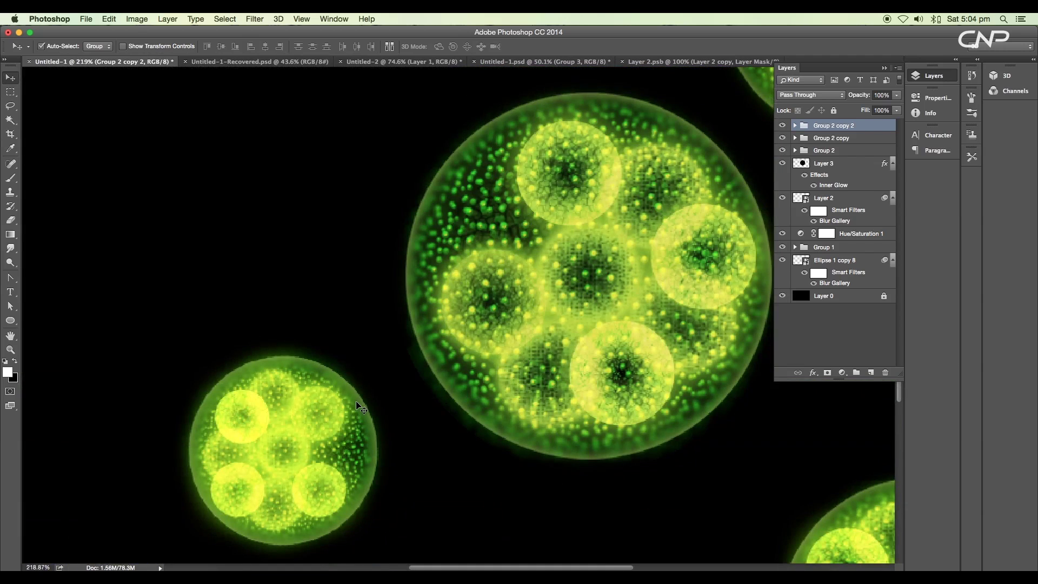
{"action": "left_click", "coordinate": [795, 125]}
{"action": "scroll", "coordinate": [837, 243], "scroll_direction": "down", "scroll_amount": 4}
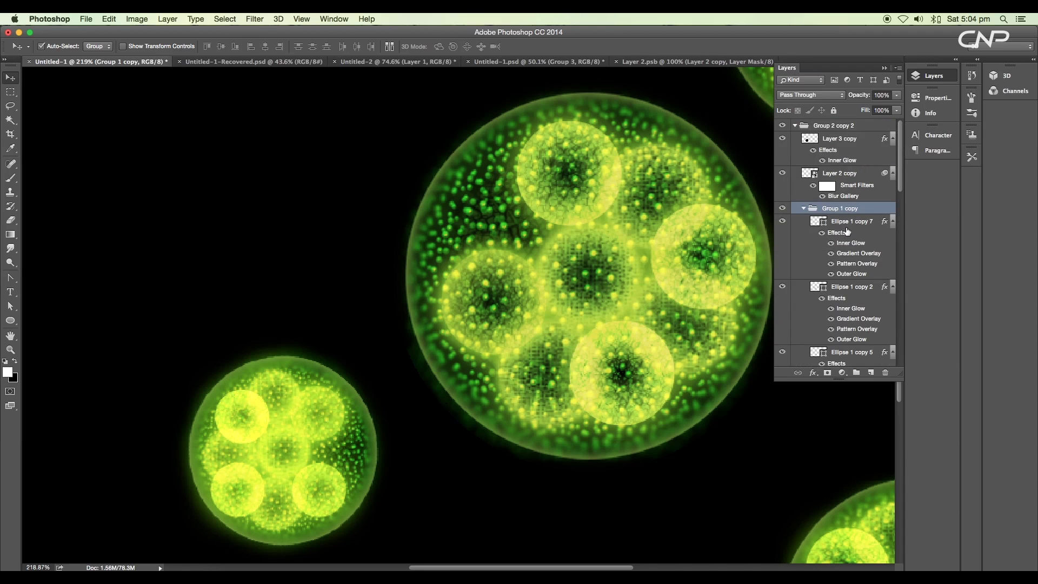
{"action": "left_click", "coordinate": [854, 229]}
{"action": "scroll", "coordinate": [854, 229], "scroll_direction": "down", "scroll_amount": 1}
{"action": "scroll", "coordinate": [304, 427], "scroll_direction": "down", "scroll_amount": 4}
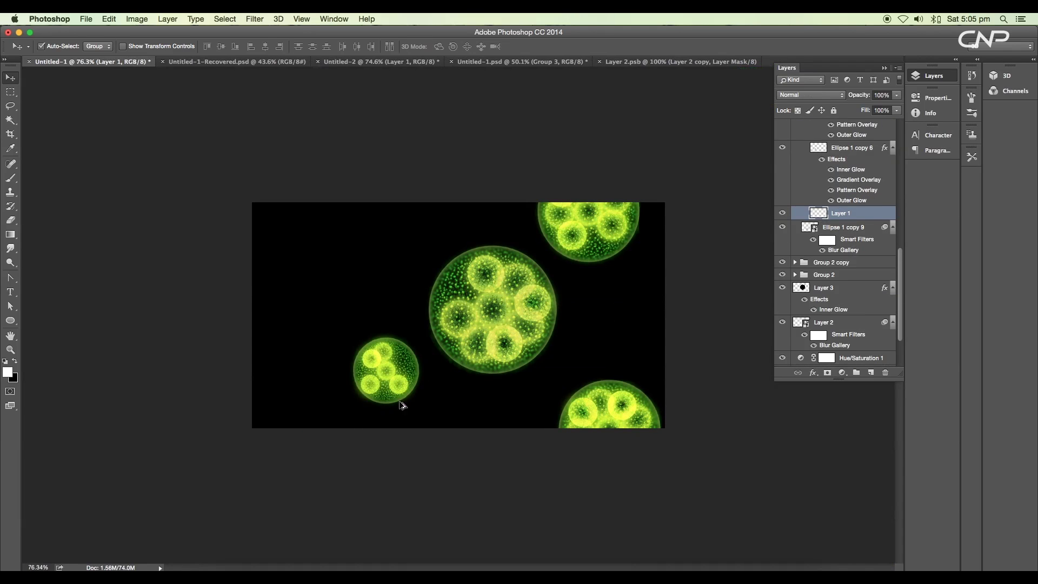
Adjust the size and position of the small lower-left cell group, and enlarge and rotate the lower-right group at the canvas corner.
{"action": "left_click", "coordinate": [402, 392]}
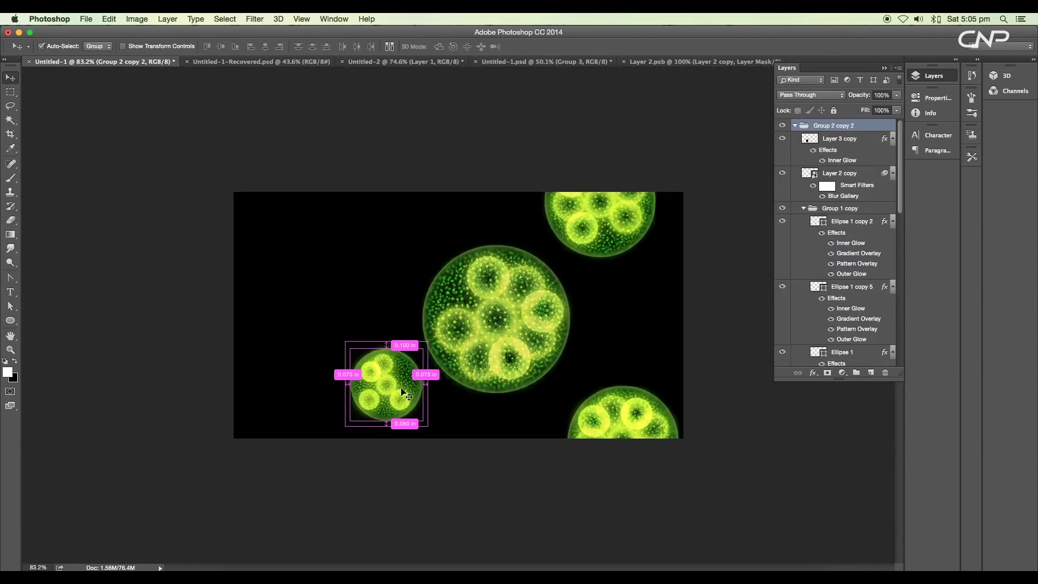
{"action": "key", "text": "super+t"}
{"action": "left_click", "coordinate": [616, 412]}
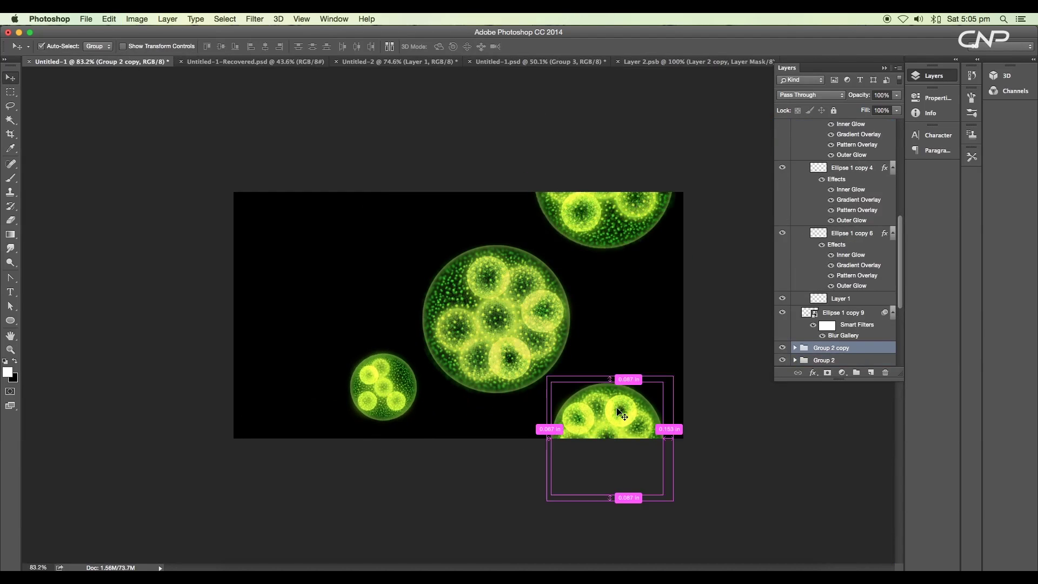
{"action": "key", "text": "super+t"}
{"action": "left_click_drag", "start_coordinate": [673, 500], "coordinate": [703, 530]}
{"action": "left_click_drag", "start_coordinate": [709, 535], "coordinate": [638, 360]}
{"action": "key", "text": "Return"}
{"action": "mouse_move", "coordinate": [630, 413]}
{"action": "left_mouse_down"}
{"action": "mouse_move", "coordinate": [623, 403]}
{"action": "mouse_move", "coordinate": [635, 409]}
{"action": "left_mouse_up"}
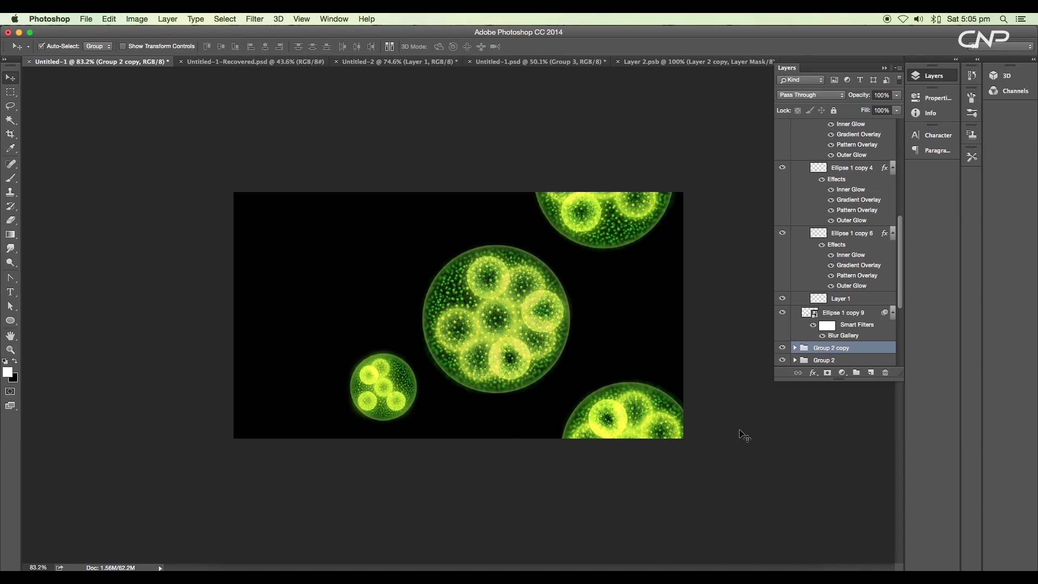
{"action": "key", "text": "ctrl+minus"}
{"action": "key", "text": "ctrl+minus"}
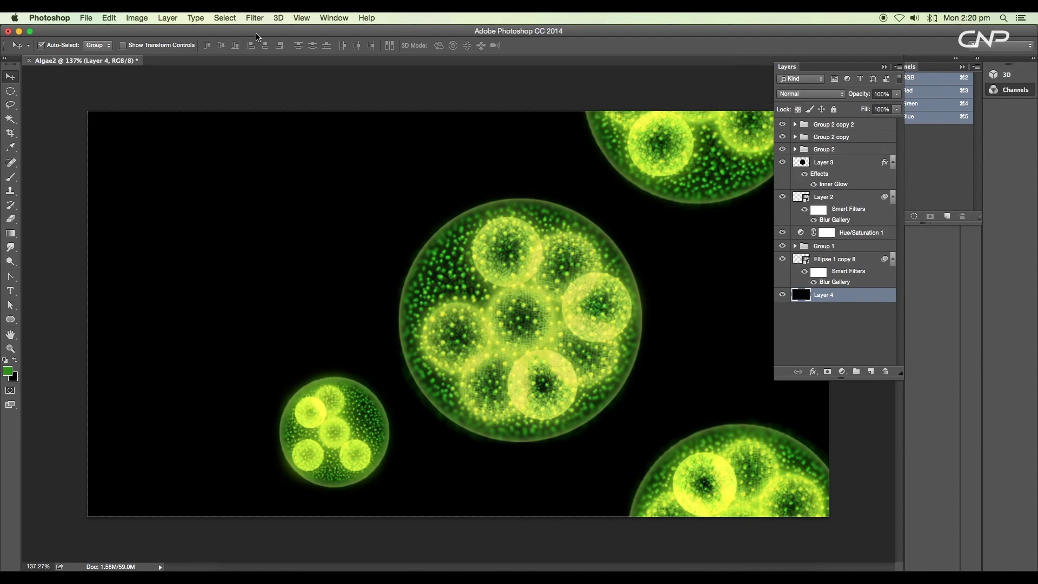
Add 400% monochromatic Gaussian noise to Layer 4 and duplicate the layer.
{"action": "left_click", "coordinate": [255, 18]}
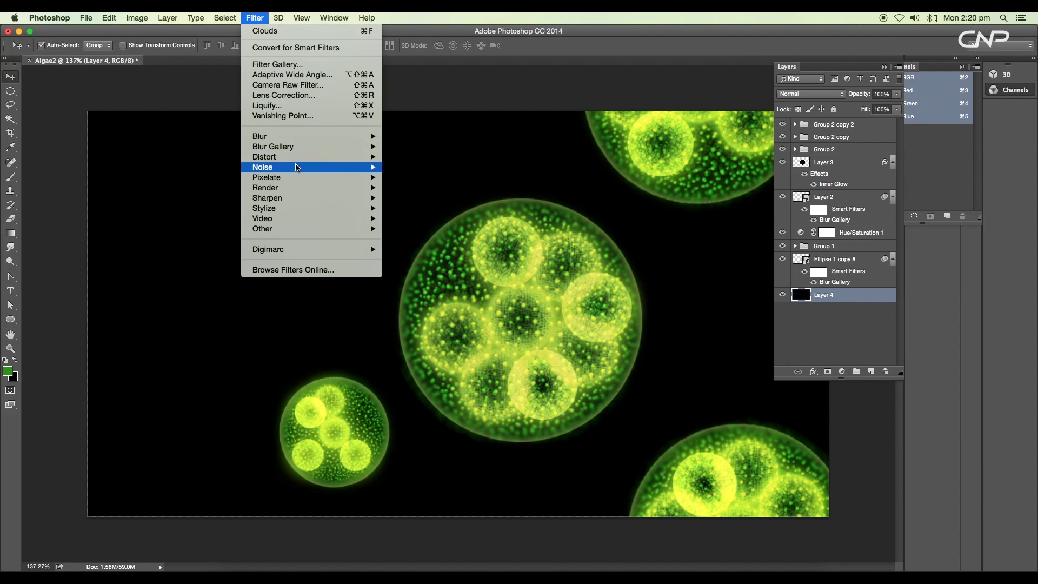
{"action": "mouse_move", "coordinate": [297, 167]}
{"action": "left_click", "coordinate": [424, 163]}
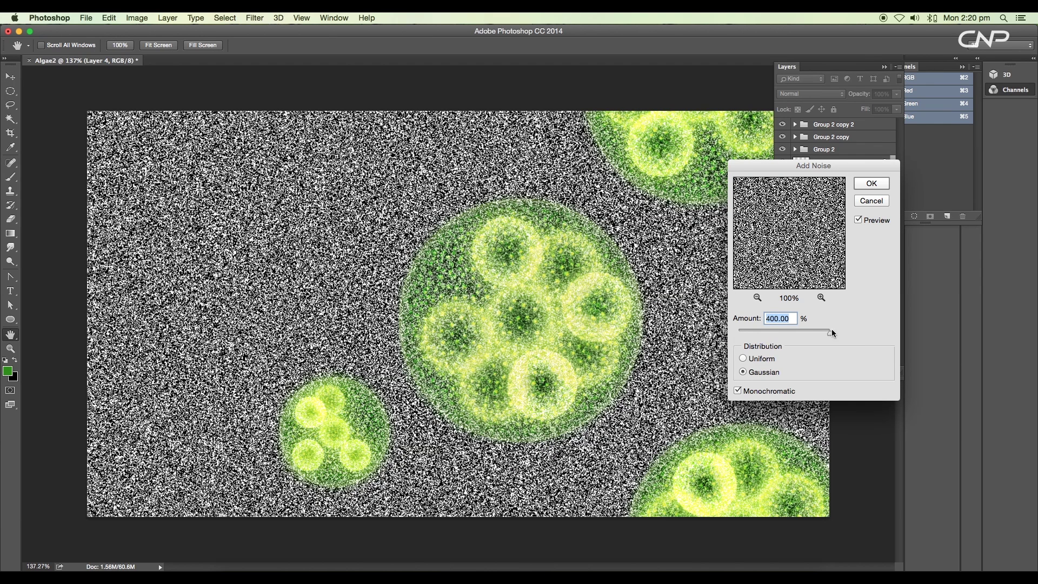
{"action": "left_click", "coordinate": [869, 186]}
{"action": "left_click_drag", "start_coordinate": [850, 296], "coordinate": [872, 373]}
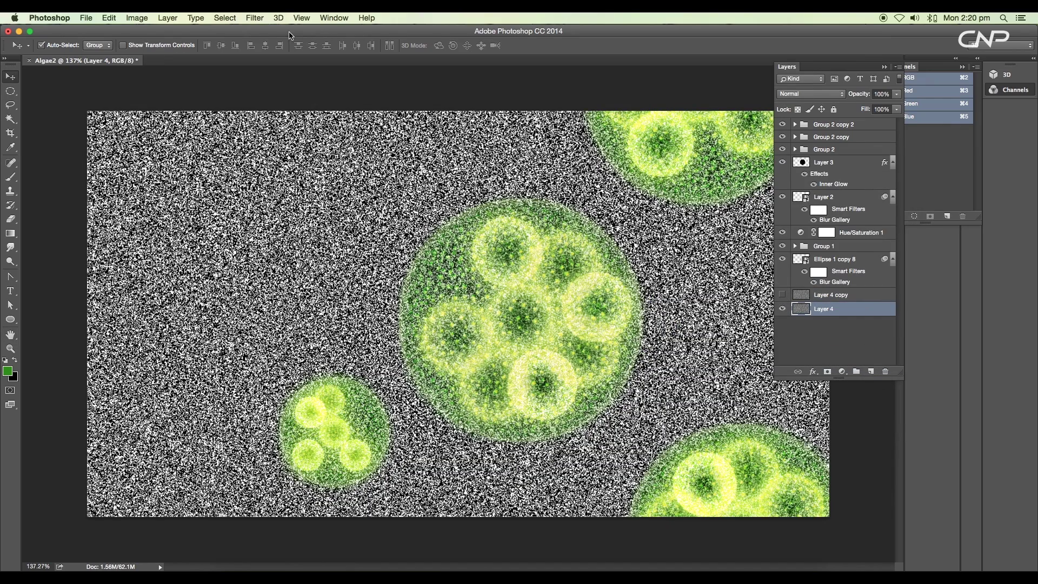
Apply a Gaussian Blur with a 0.8-pixel radius to Layer 4.
{"action": "left_click", "coordinate": [258, 18]}
{"action": "mouse_move", "coordinate": [335, 136]}
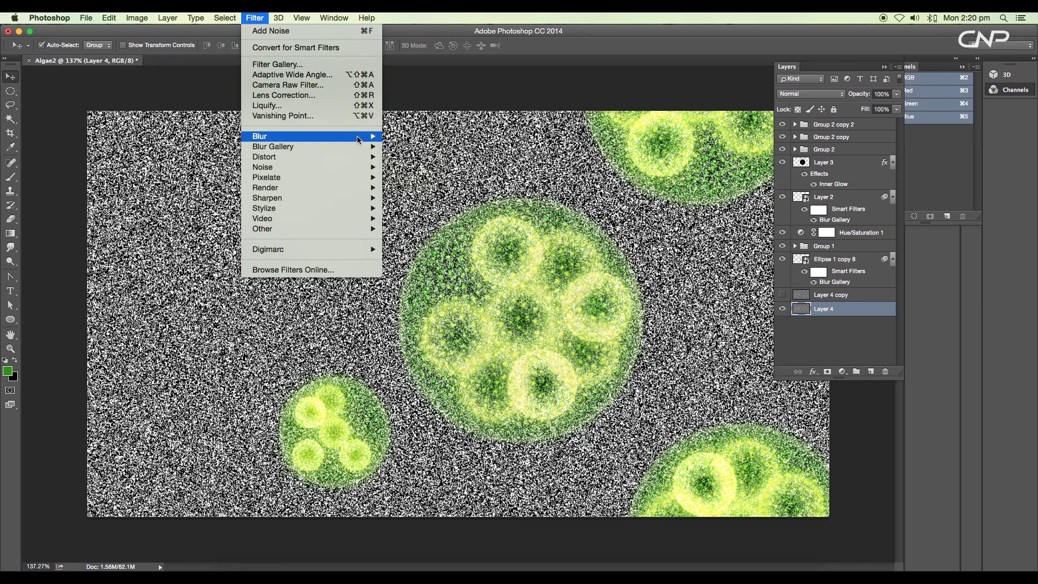
{"action": "left_click", "coordinate": [421, 177]}
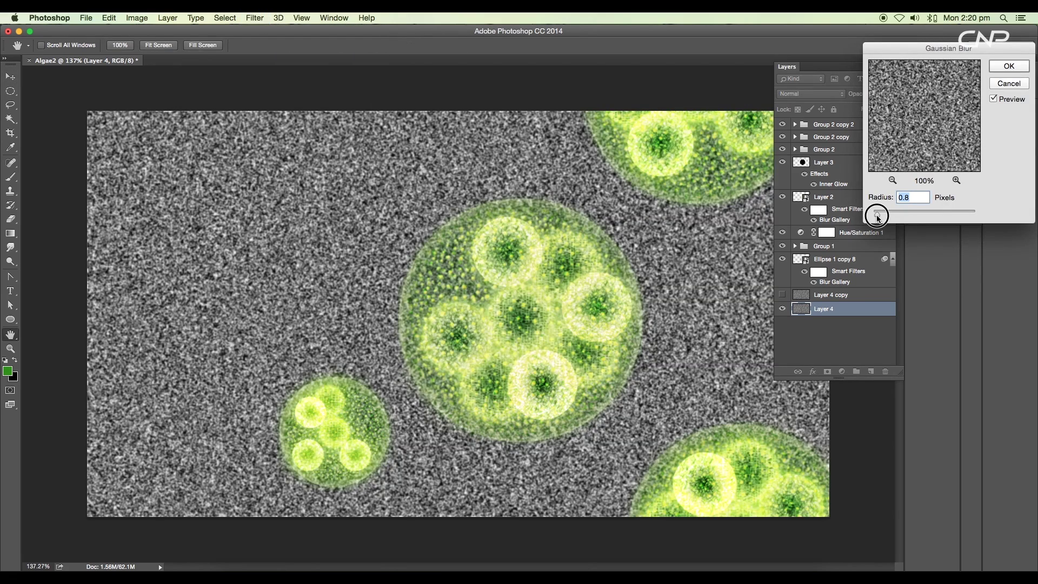
{"action": "left_click", "coordinate": [1008, 67]}
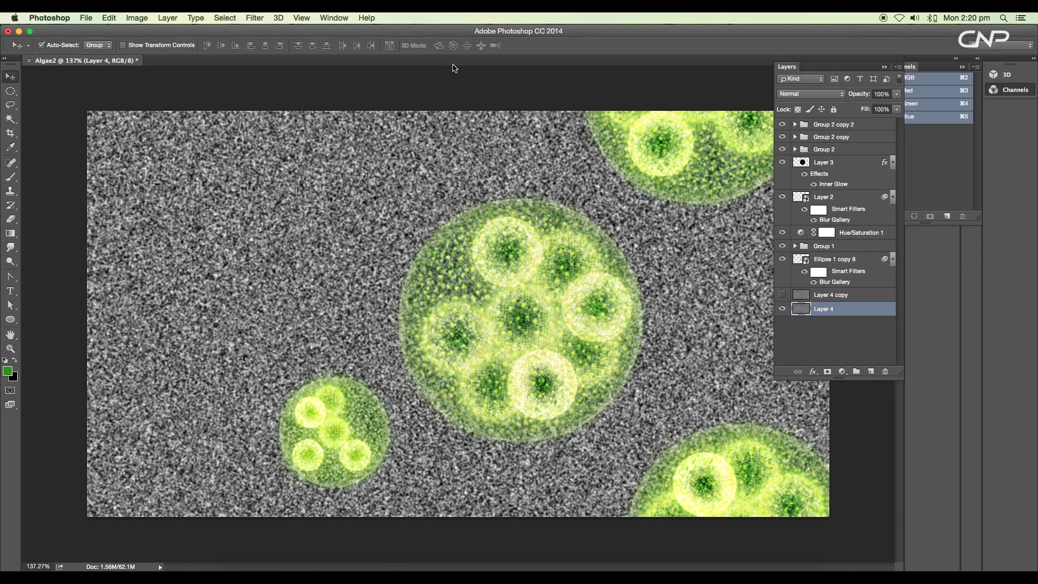
Apply a Levels adjustment to Layer 4 with the black input level set to 200.
{"action": "left_click", "coordinate": [146, 19]}
{"action": "mouse_move", "coordinate": [184, 48]}
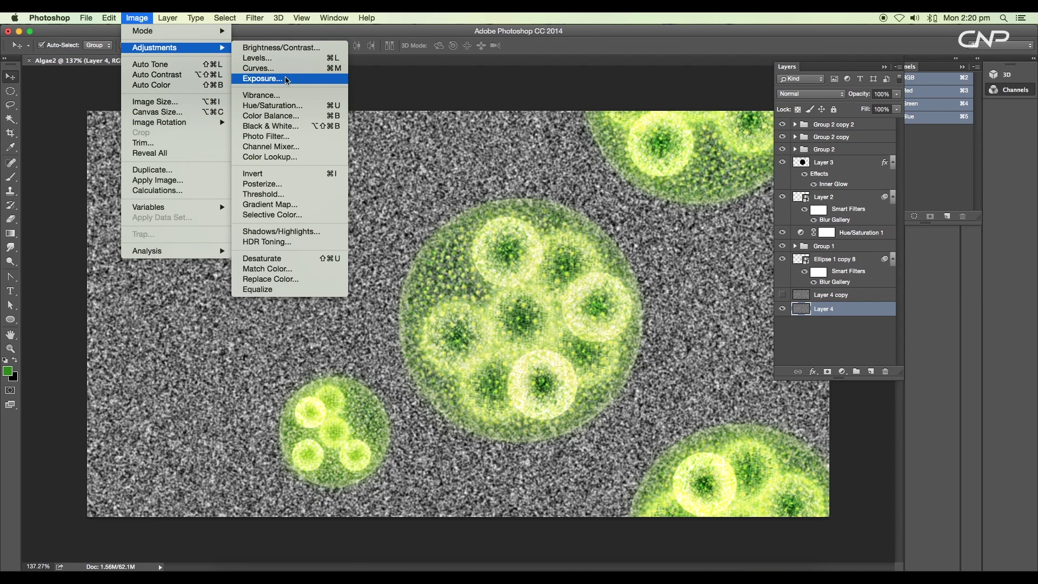
{"action": "left_click", "coordinate": [258, 58]}
{"action": "type", "text": "200"}
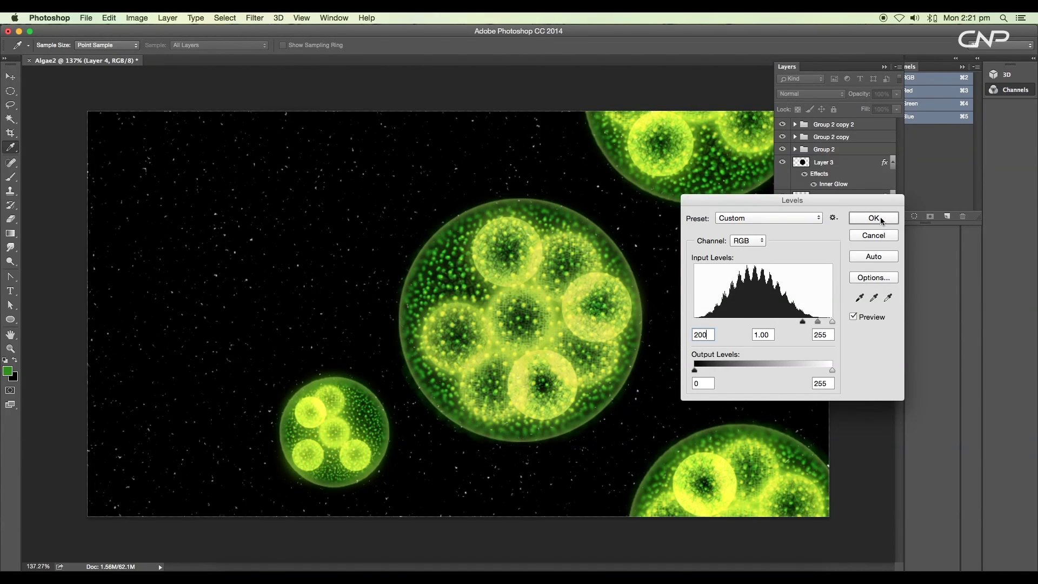
{"action": "left_click", "coordinate": [880, 219]}
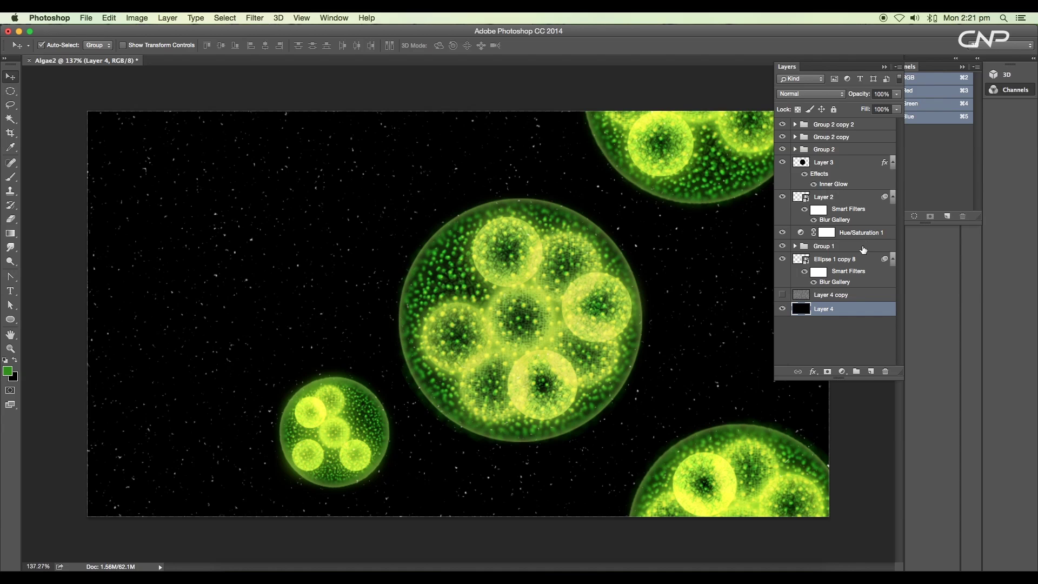
Show Layer 4 copy and apply a Gaussian Blur with a 2.2-pixel radius to it.
{"action": "left_click", "coordinate": [782, 294]}
{"action": "left_click", "coordinate": [805, 295]}
{"action": "left_click", "coordinate": [249, 19]}
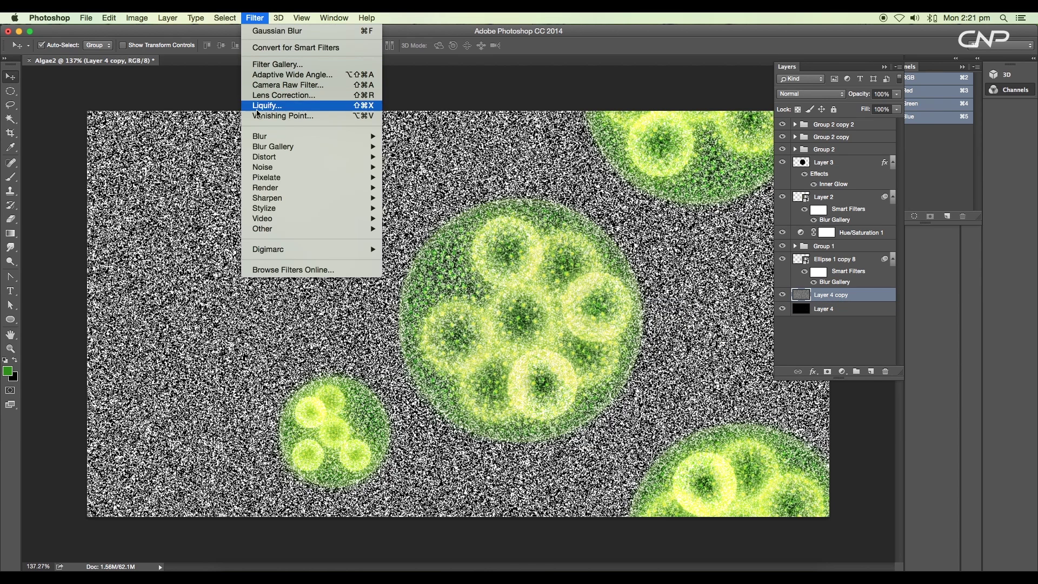
{"action": "mouse_move", "coordinate": [270, 137]}
{"action": "left_click", "coordinate": [430, 178]}
{"action": "left_click_drag", "start_coordinate": [881, 208], "coordinate": [886, 216]}
{"action": "left_click", "coordinate": [1009, 66]}
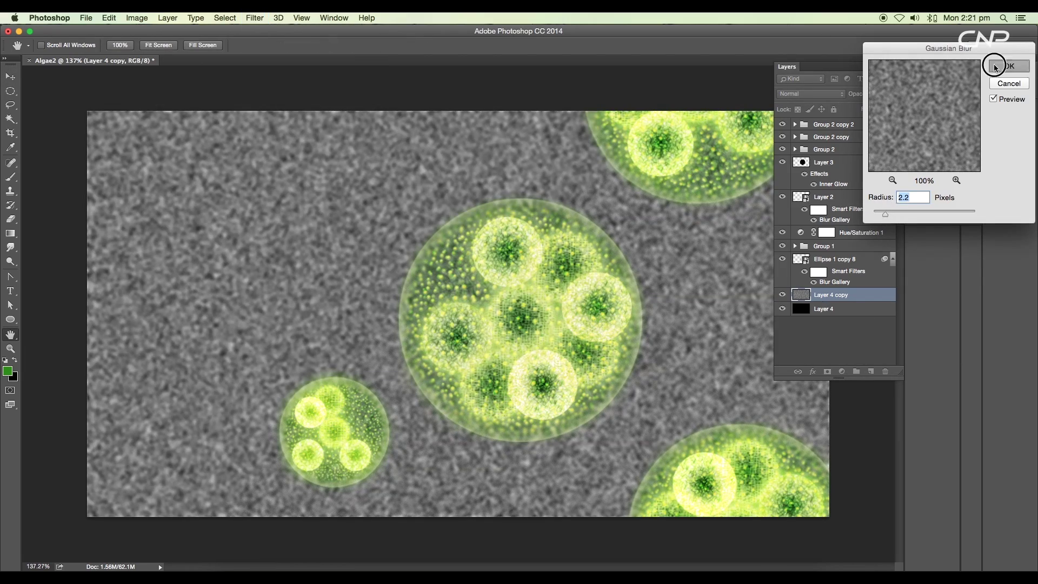
Apply a Levels adjustment to Layer 4 copy with black input level 155 and white input level 170.
{"action": "left_click", "coordinate": [137, 18]}
{"action": "mouse_move", "coordinate": [173, 48]}
{"action": "left_click", "coordinate": [295, 58]}
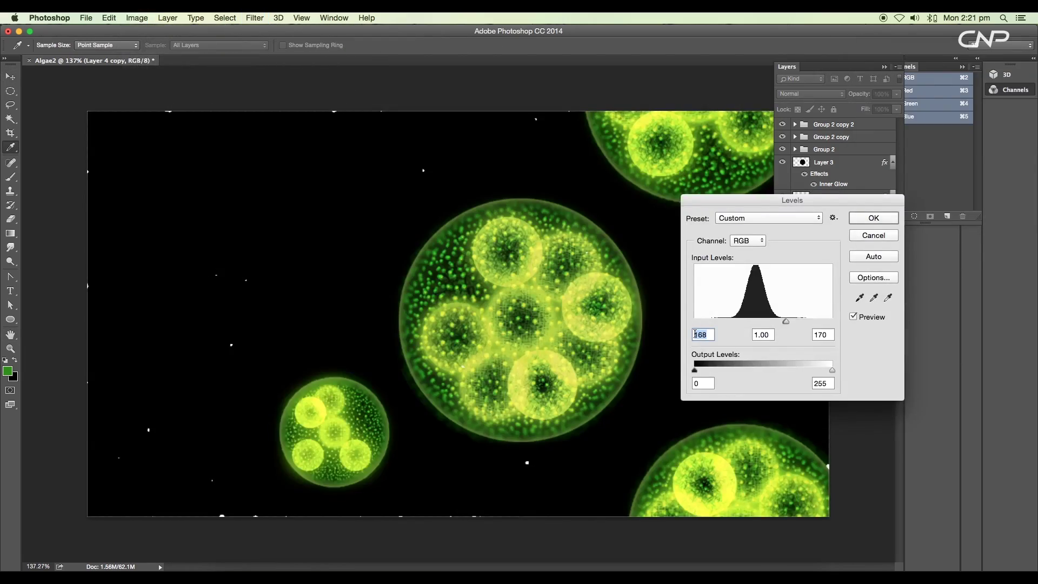
{"action": "type", "text": "140"}
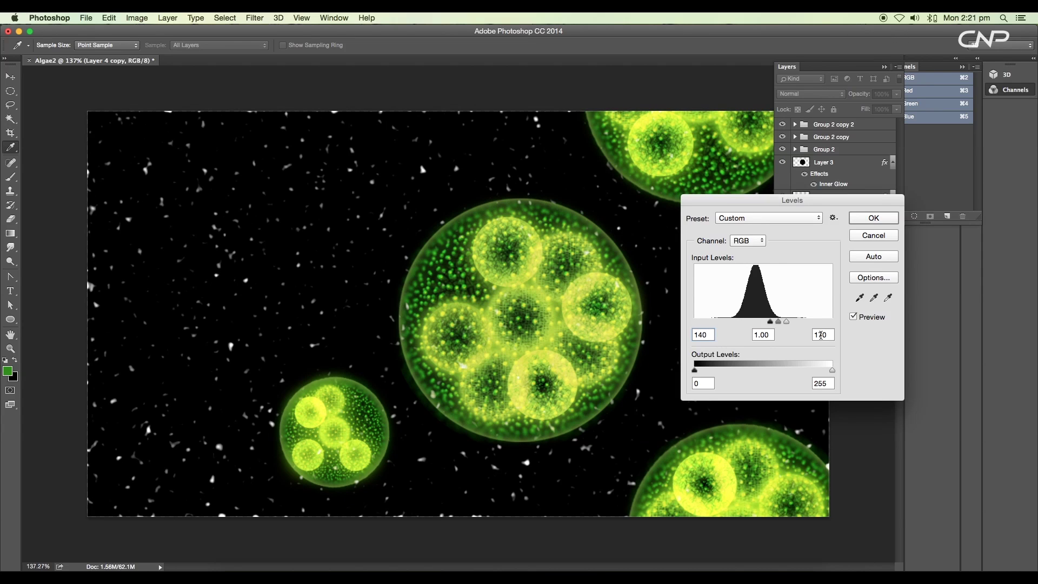
{"action": "type", "text": "6"}
{"action": "left_click_drag", "start_coordinate": [696, 336], "coordinate": [699, 335]}
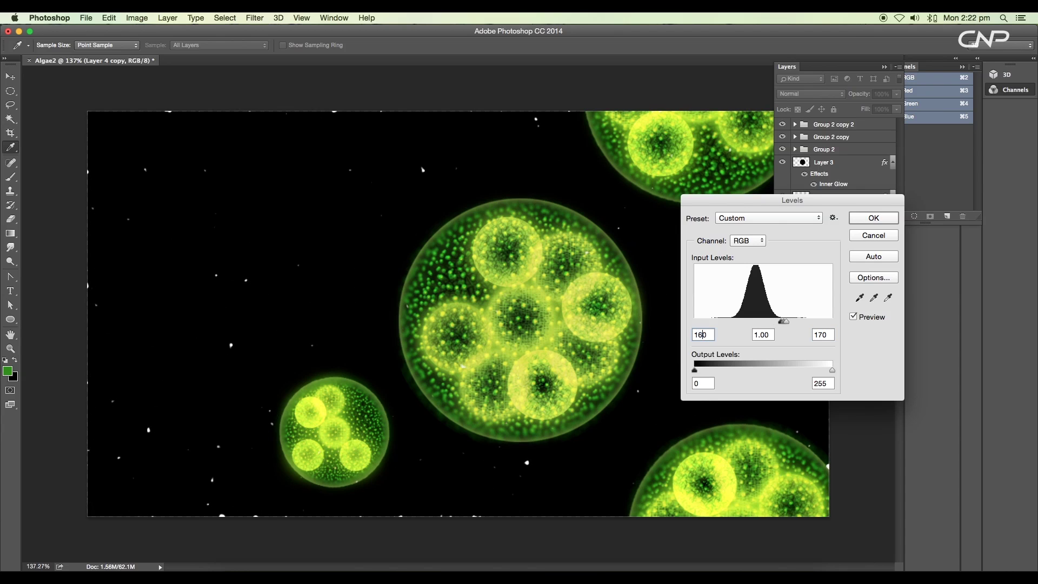
{"action": "type", "text": "55"}
{"action": "left_click", "coordinate": [870, 217]}
Select the black area of Layer 4 copy with the Magic Wand, delete that layer and create a new one.
{"action": "left_click", "coordinate": [10, 118]}
{"action": "left_click", "coordinate": [190, 195]}
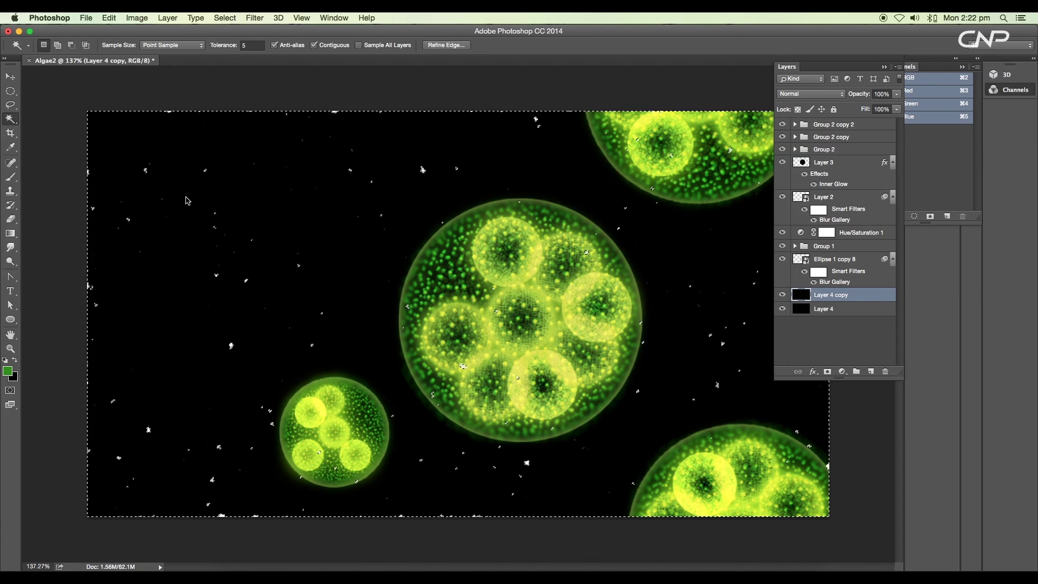
{"action": "left_click_drag", "start_coordinate": [876, 297], "coordinate": [884, 372]}
{"action": "left_click", "coordinate": [870, 371]}
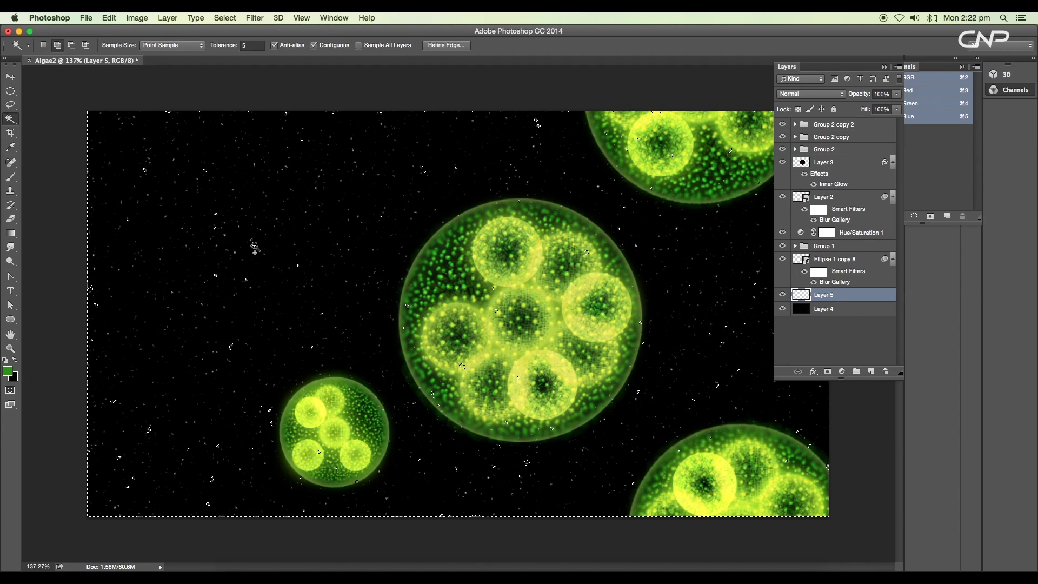
Set the foreground colour to white and fill the specks of the inverted selection on Layer 5, leaving nothing selected.
{"action": "key", "text": "shift"}
{"action": "key", "text": "super+d"}
{"action": "left_click", "coordinate": [7, 371]}
{"action": "left_click", "coordinate": [726, 286]}
{"action": "left_click", "coordinate": [951, 284]}
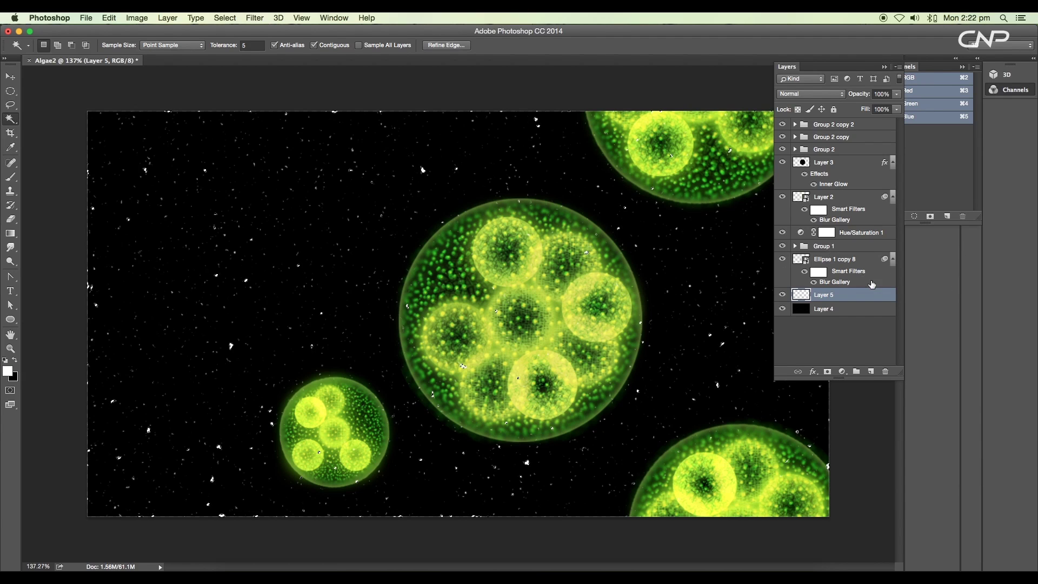
Soften the white specks on Layer 5 with a Gaussian Blur.
{"action": "left_click", "coordinate": [254, 18]}
{"action": "mouse_move", "coordinate": [281, 135]}
{"action": "left_click", "coordinate": [437, 182]}
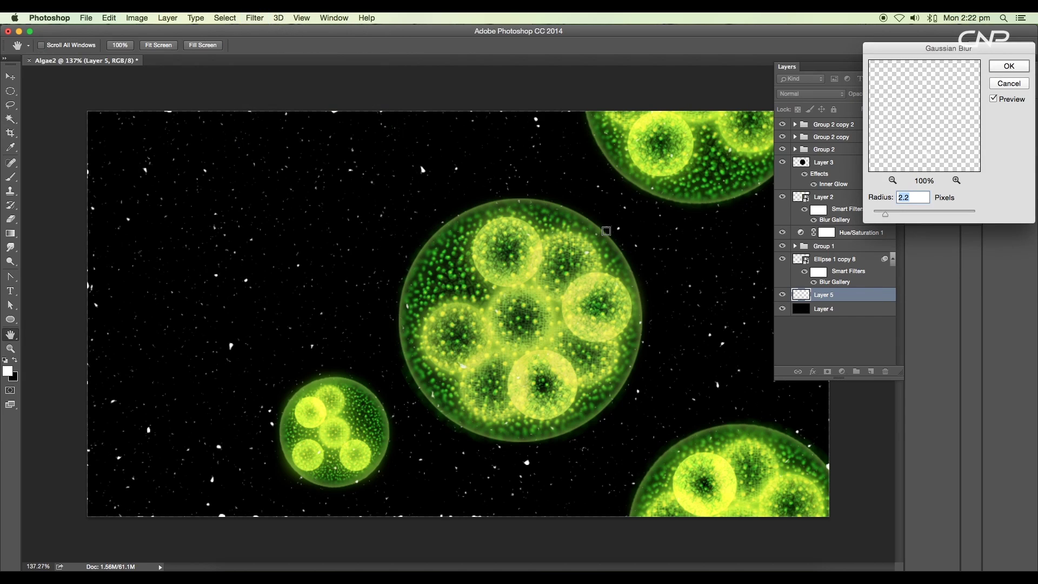
{"action": "left_click", "coordinate": [1008, 66]}
Add a white Outer Glow to Layer 5 with 71% opacity and a size of 4 px.
{"action": "double_click", "coordinate": [855, 306]}
{"action": "left_click", "coordinate": [701, 298]}
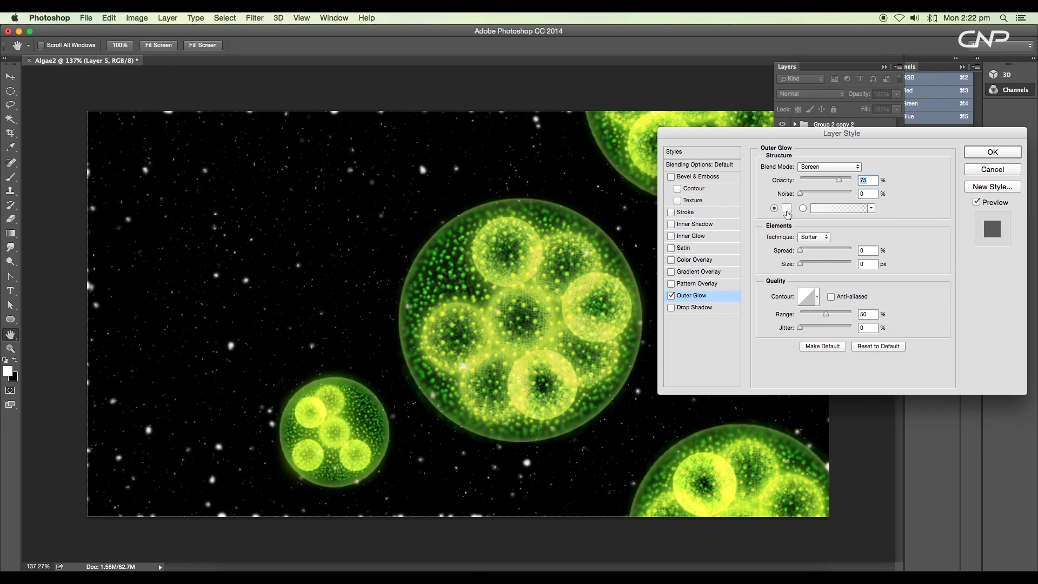
{"action": "left_click", "coordinate": [786, 209]}
{"action": "left_click_drag", "start_coordinate": [758, 296], "coordinate": [699, 269]}
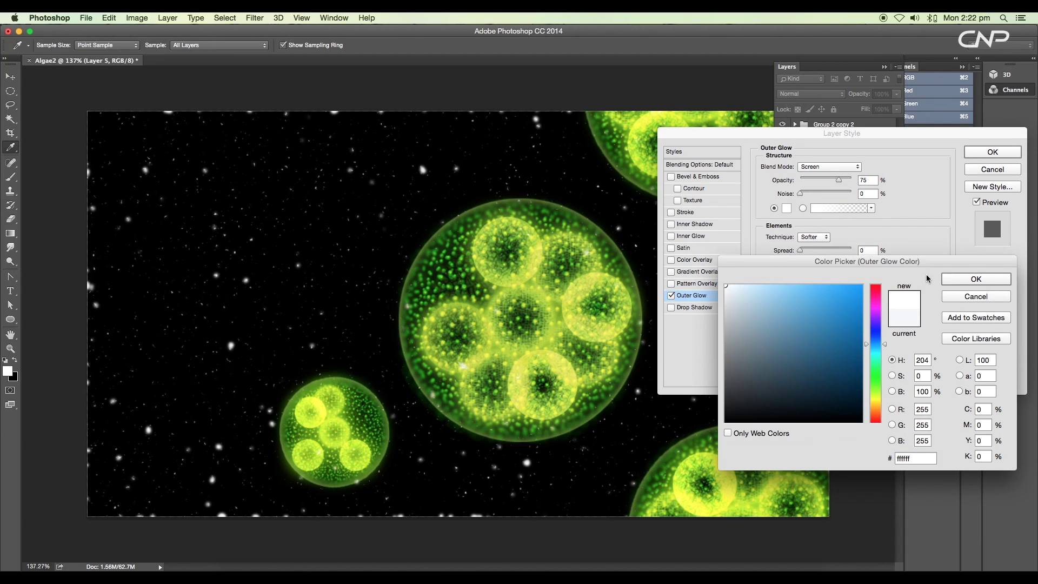
{"action": "left_click", "coordinate": [950, 283]}
{"action": "left_click", "coordinate": [799, 265]}
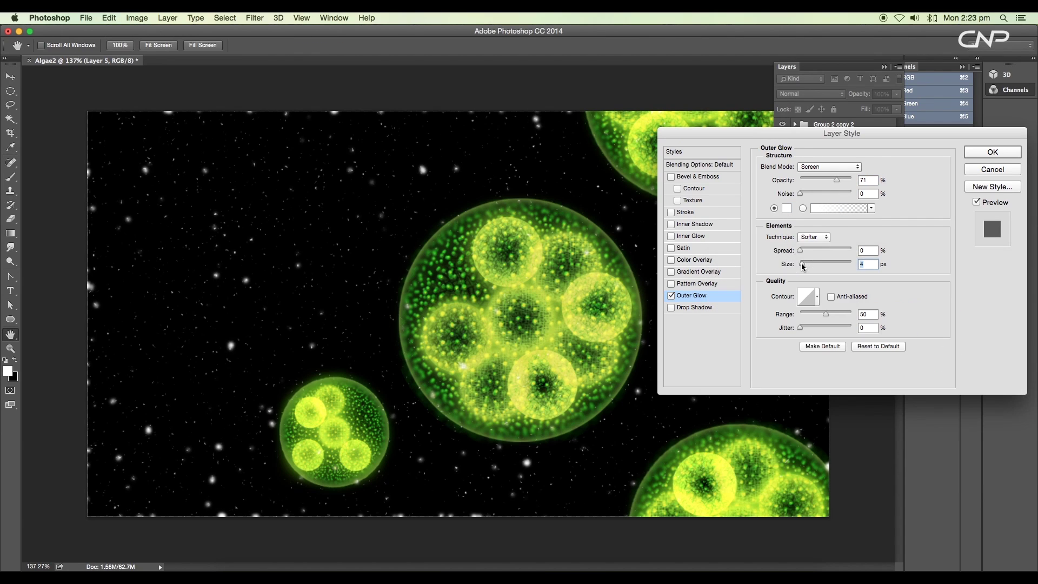
{"action": "key", "text": "Return"}
Merge Layer 5 with Layer 4 and apply a Gaussian Blur with a 0.6-pixel radius to the merged layer.
{"action": "right_click", "coordinate": [844, 296]}
{"action": "left_click", "coordinate": [877, 423]}
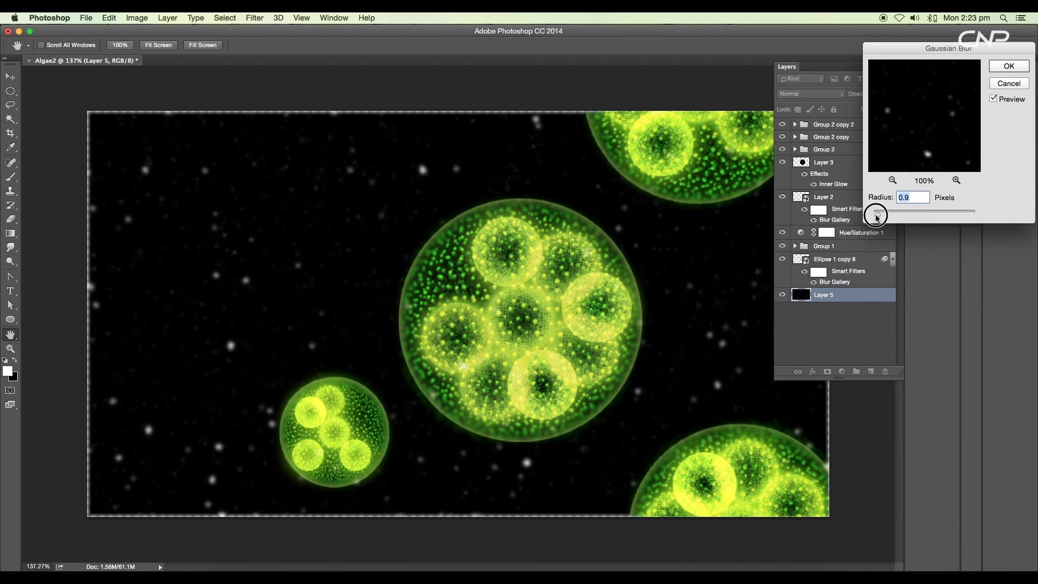
{"action": "left_click_drag", "start_coordinate": [877, 217], "coordinate": [876, 218]}
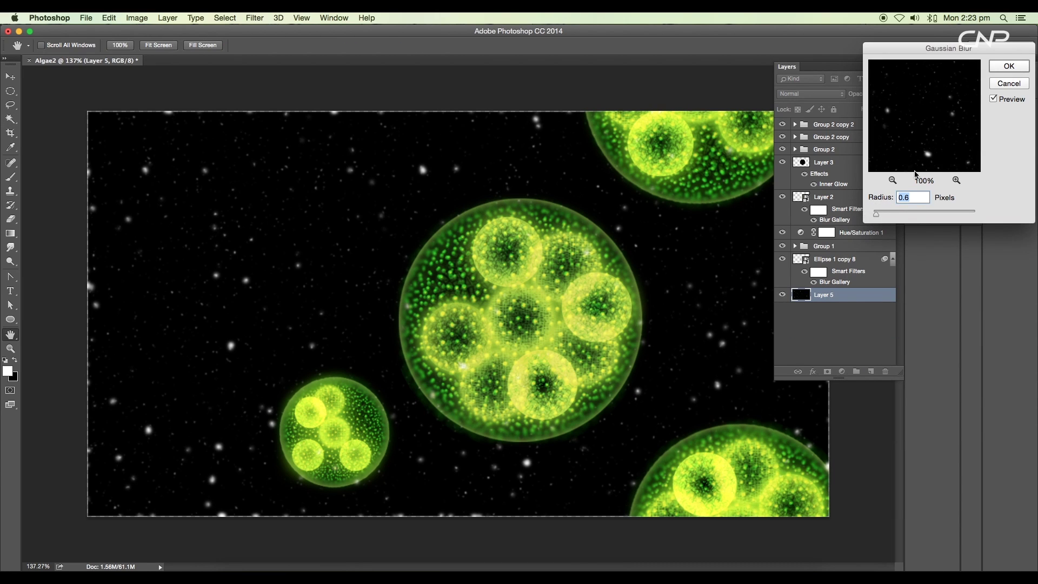
{"action": "left_click", "coordinate": [1008, 66]}
Add a new layer above Layer 5, render Clouds on it and set its blend mode to Color Dodge.
{"action": "scroll", "coordinate": [918, 243], "scroll_direction": "down", "scroll_amount": 1}
{"action": "left_click", "coordinate": [870, 371]}
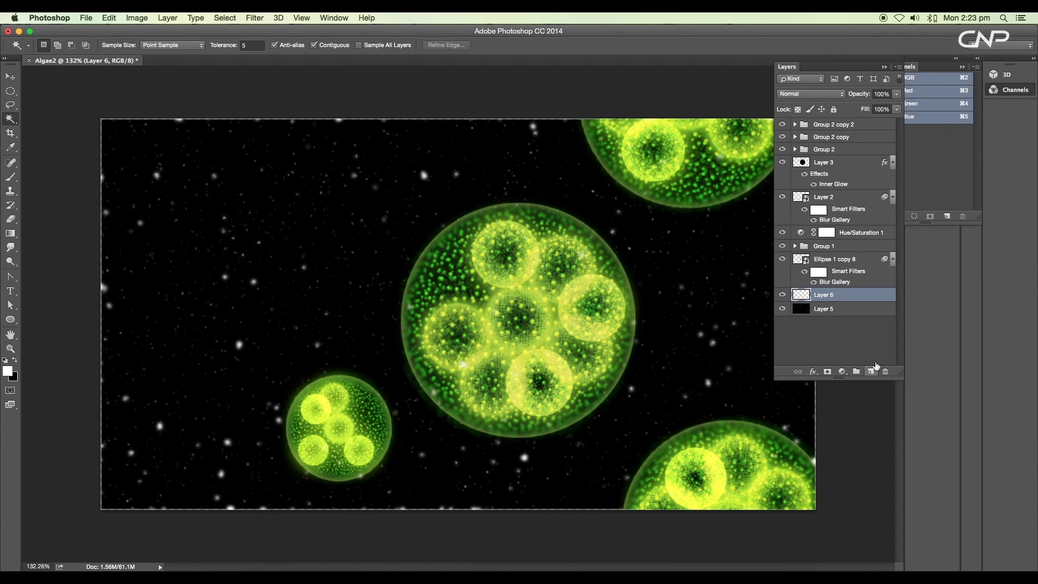
{"action": "left_click", "coordinate": [254, 18]}
{"action": "mouse_move", "coordinate": [339, 190]}
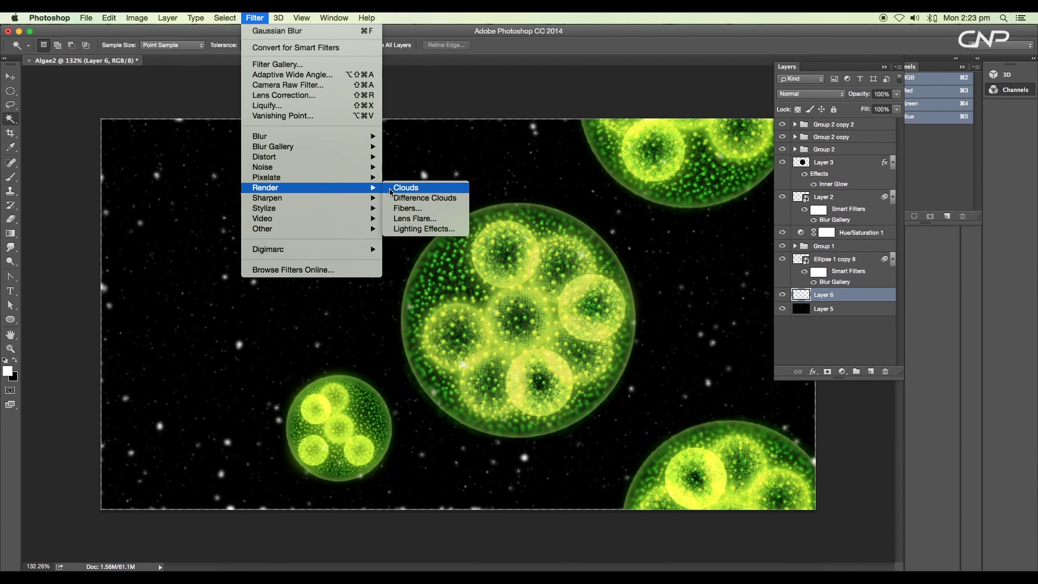
{"action": "left_click", "coordinate": [402, 191]}
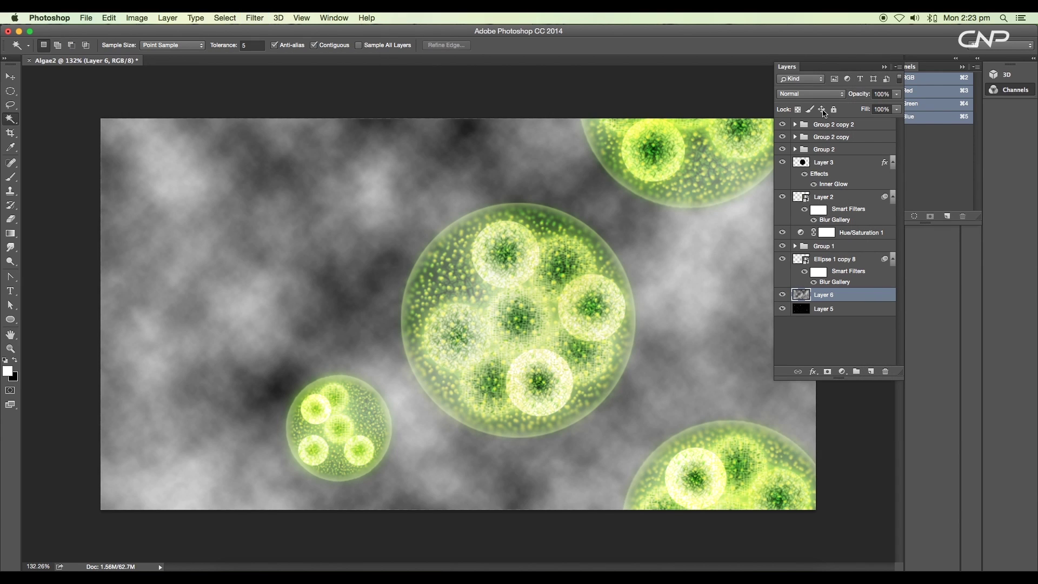
{"action": "left_click", "coordinate": [822, 94]}
{"action": "left_click", "coordinate": [805, 182]}
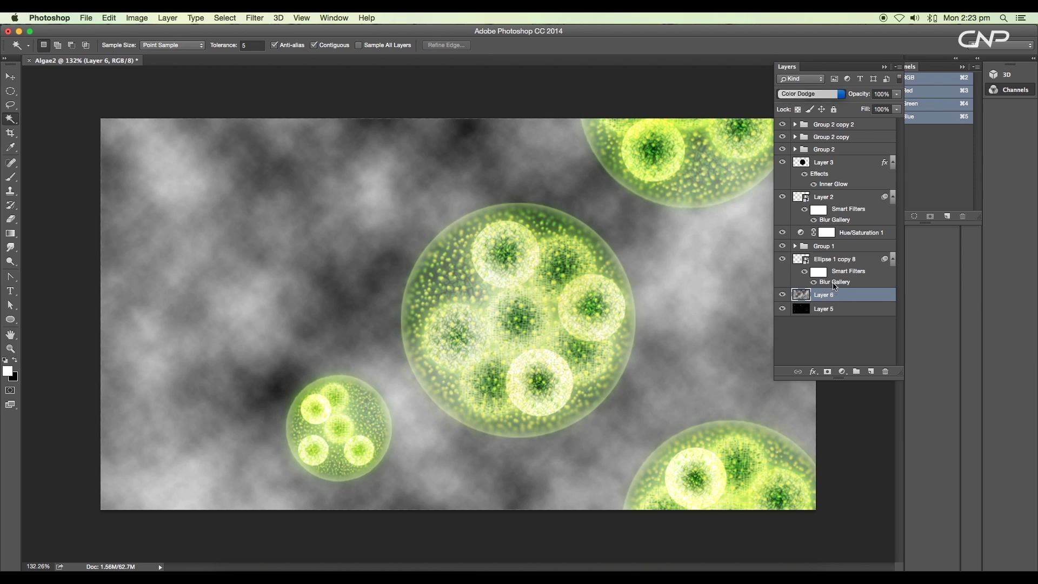
Add a new layer directly above Layer 5 and choose bright green as the foreground colour for the Brush.
{"action": "left_click", "coordinate": [841, 310]}
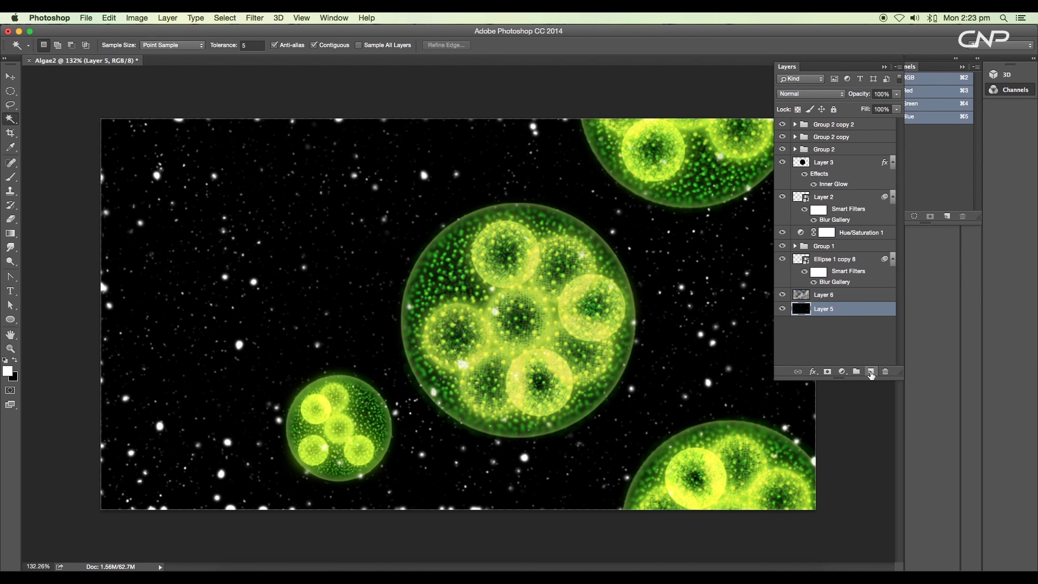
{"action": "left_click", "coordinate": [871, 371]}
{"action": "key", "text": "b"}
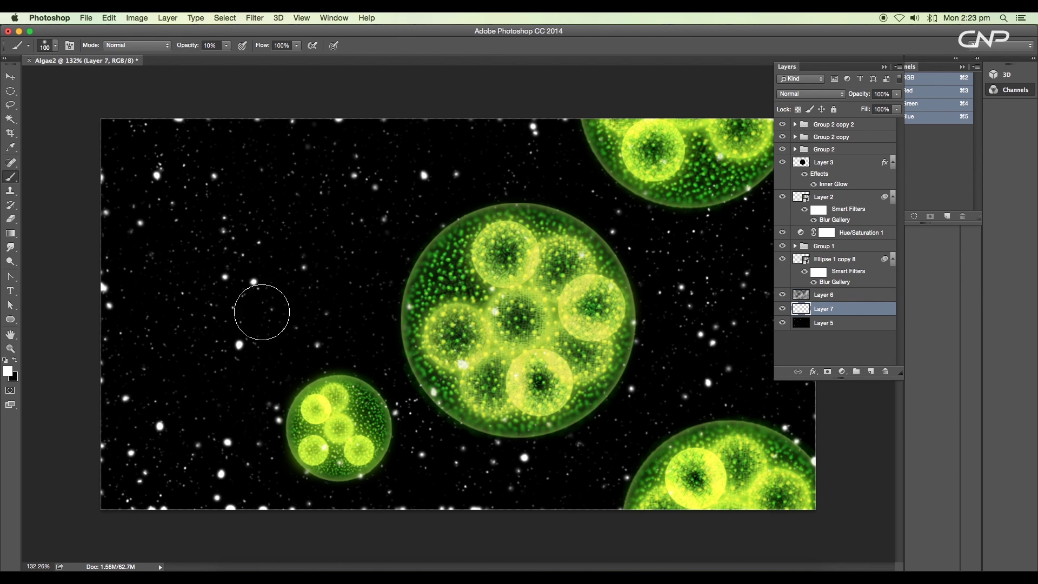
{"action": "left_click", "coordinate": [8, 372]}
{"action": "left_click", "coordinate": [601, 331]}
{"action": "left_click", "coordinate": [449, 289]}
{"action": "left_click", "coordinate": [858, 302]}
{"action": "left_click", "coordinate": [947, 280]}
Paint soft green patches across the dark background on Layer 7 with a 125 px brush at 10% opacity.
{"action": "left_click", "coordinate": [228, 46]}
{"action": "left_click", "coordinate": [225, 45]}
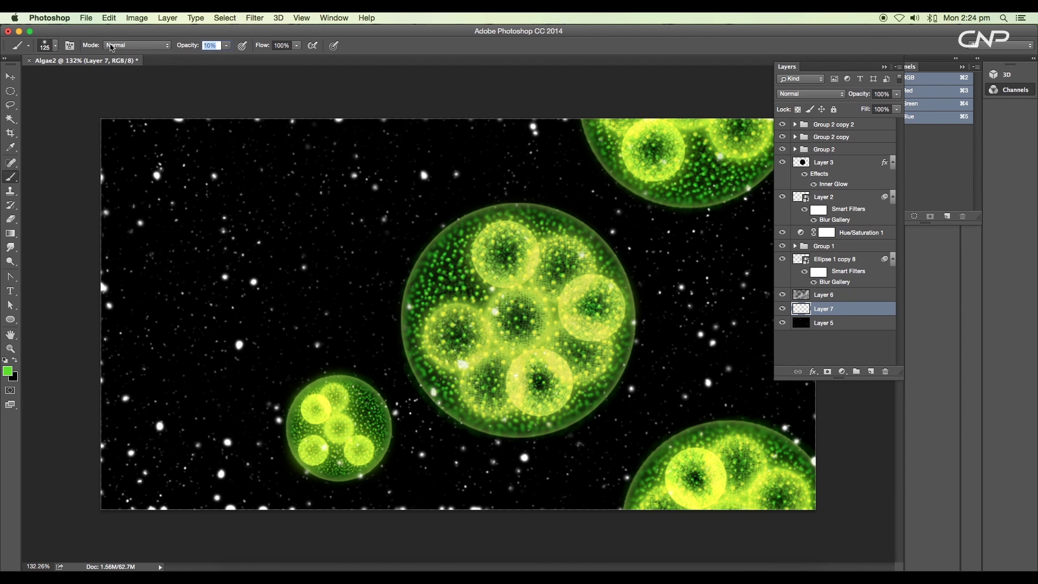
{"action": "left_click", "coordinate": [70, 46]}
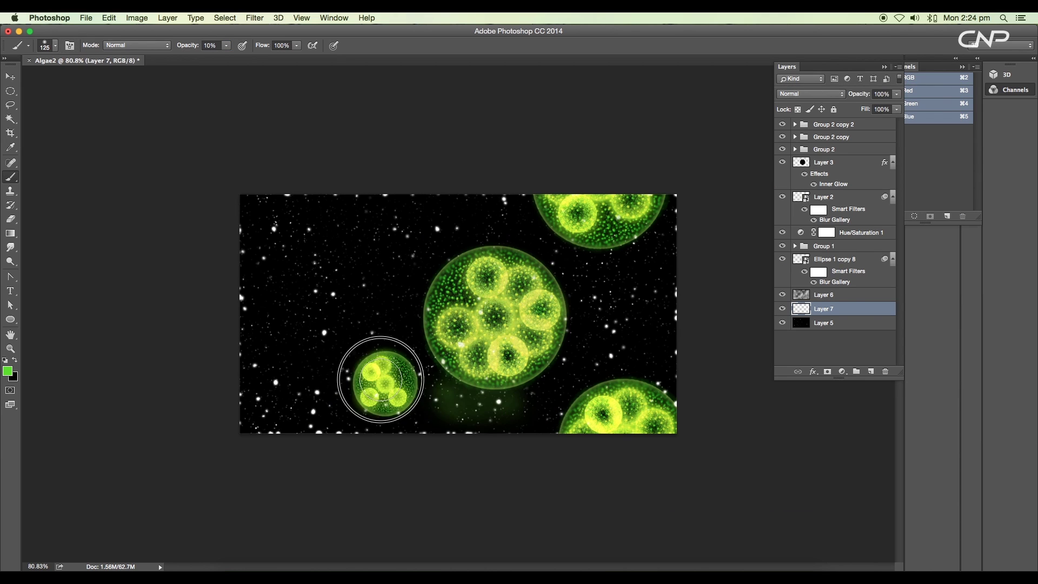
{"action": "mouse_move", "coordinate": [376, 377]}
{"action": "left_mouse_down"}
{"action": "mouse_move", "coordinate": [332, 280]}
{"action": "mouse_move", "coordinate": [508, 335]}
{"action": "mouse_move", "coordinate": [614, 318]}
{"action": "left_mouse_up"}
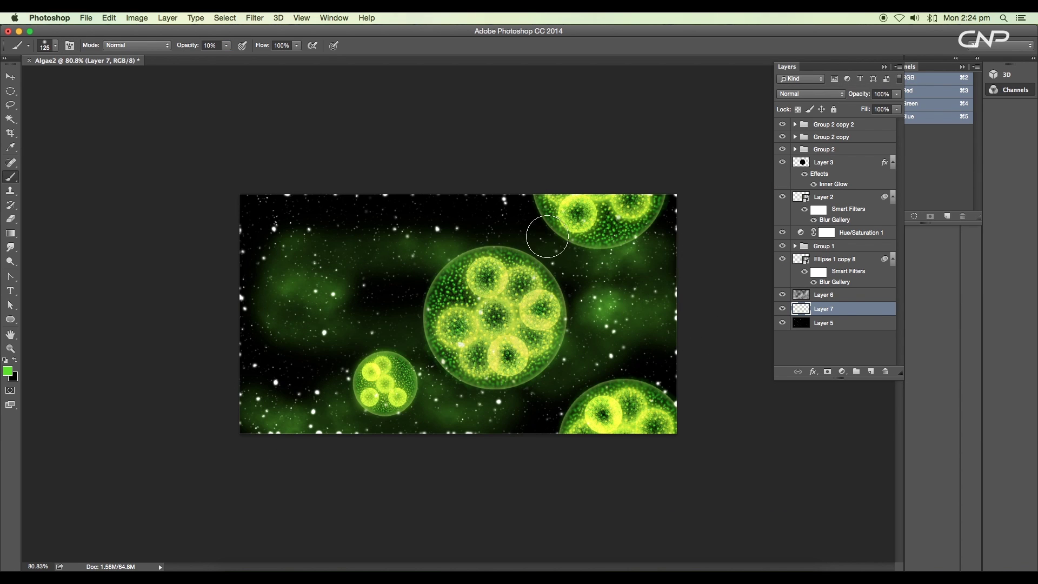
Set Layer 7's opacity to 77% and lower the opacity of the clouds on Layer 6.
{"action": "key", "text": "super+plus"}
{"action": "left_click_drag", "start_coordinate": [895, 94], "coordinate": [882, 110]}
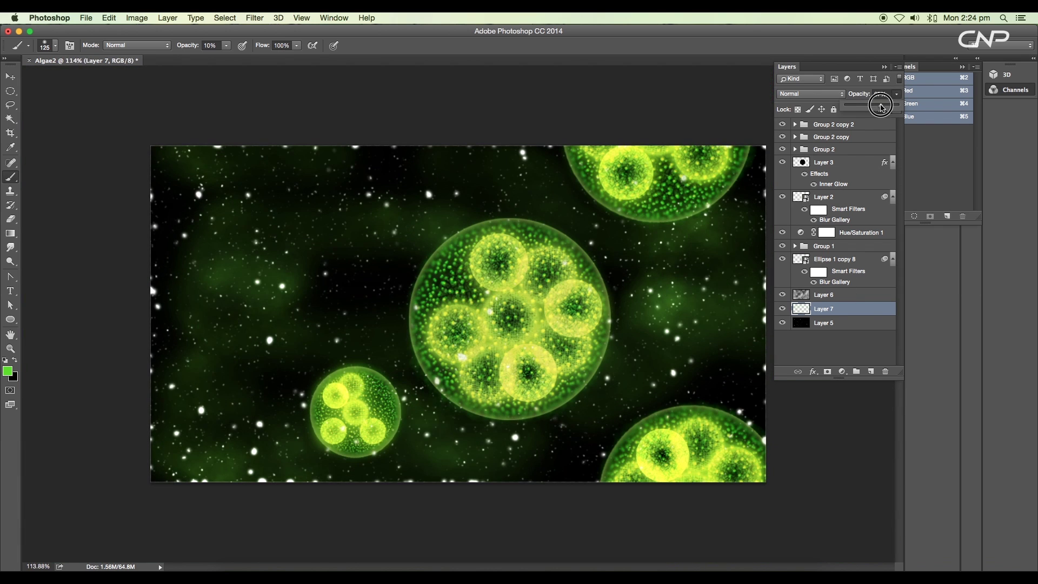
{"action": "key", "text": "super+minus"}
{"action": "key", "text": "e"}
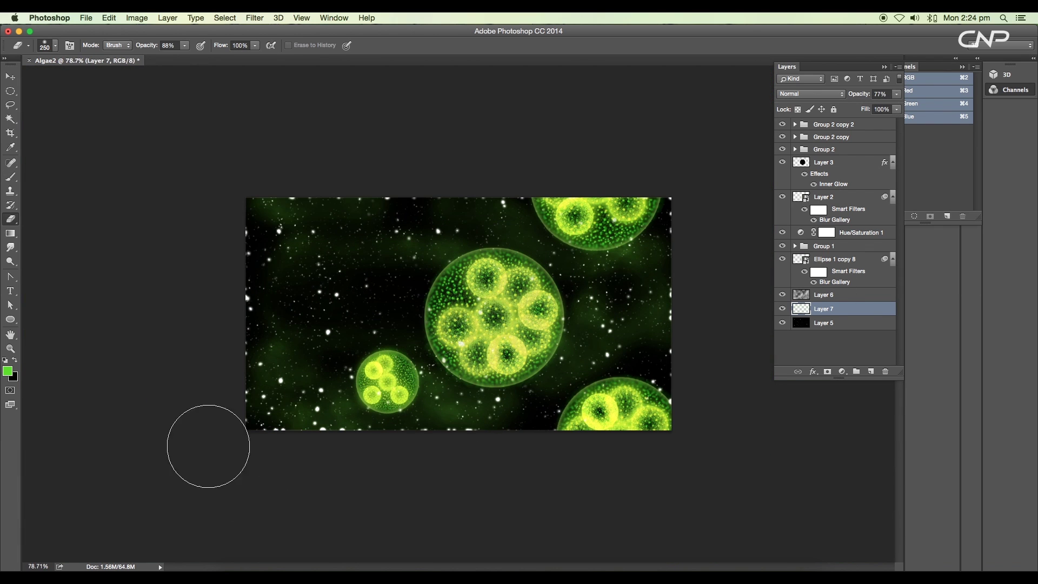
{"action": "key", "text": "b"}
{"action": "scroll", "coordinate": [653, 373], "scroll_direction": "down", "scroll_amount": 2}
{"action": "scroll", "coordinate": [653, 368], "scroll_direction": "up", "scroll_amount": 3}
{"action": "left_click", "coordinate": [815, 296]}
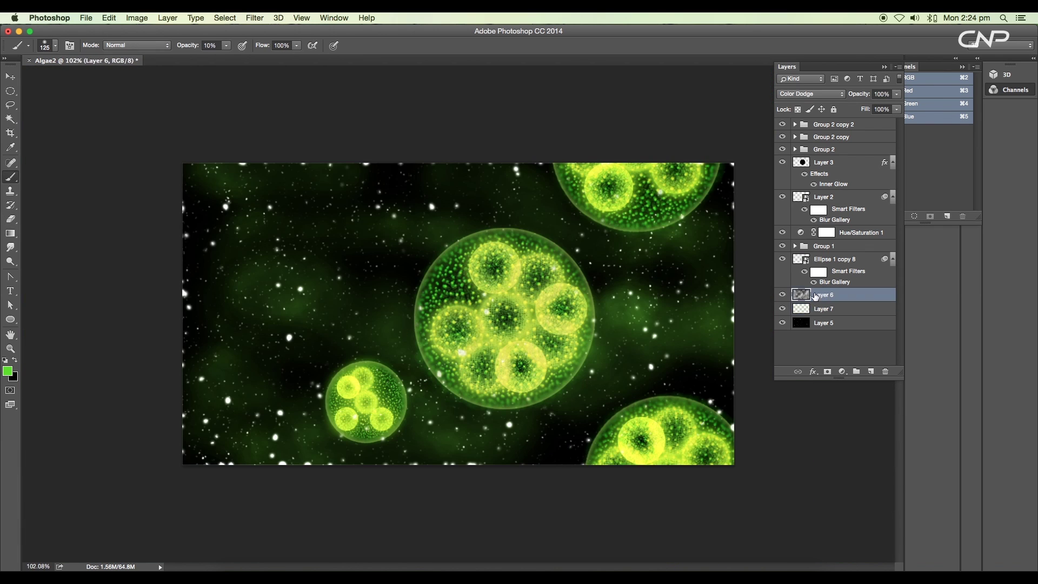
{"action": "left_click_drag", "start_coordinate": [895, 93], "coordinate": [873, 106]}
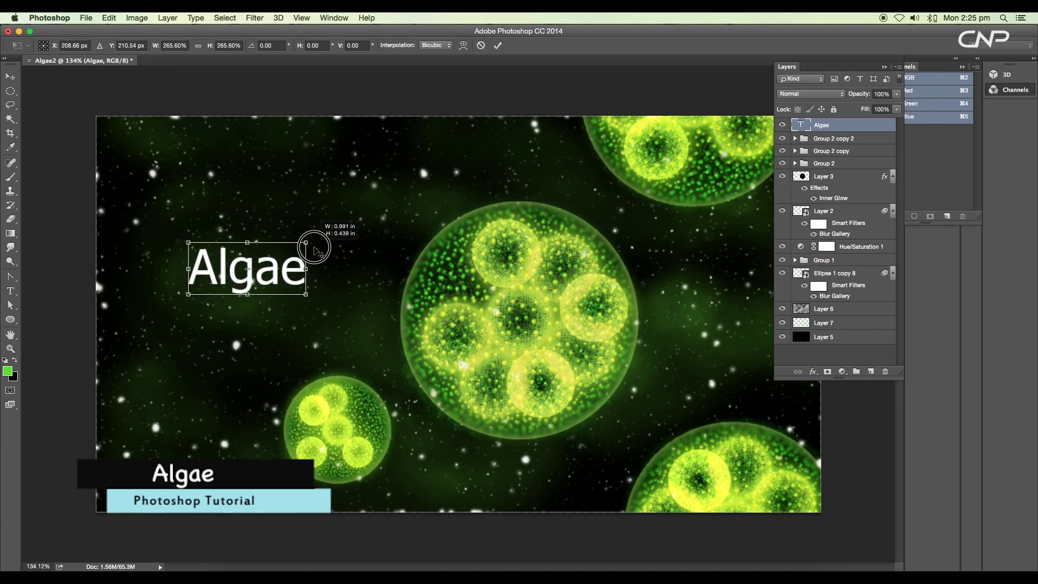
Resize and place the Algae title beside the large cell, and recolour it with a yellow-green sampled from that cell.
{"action": "left_click_drag", "start_coordinate": [306, 277], "coordinate": [301, 315]}
{"action": "key", "text": "Return"}
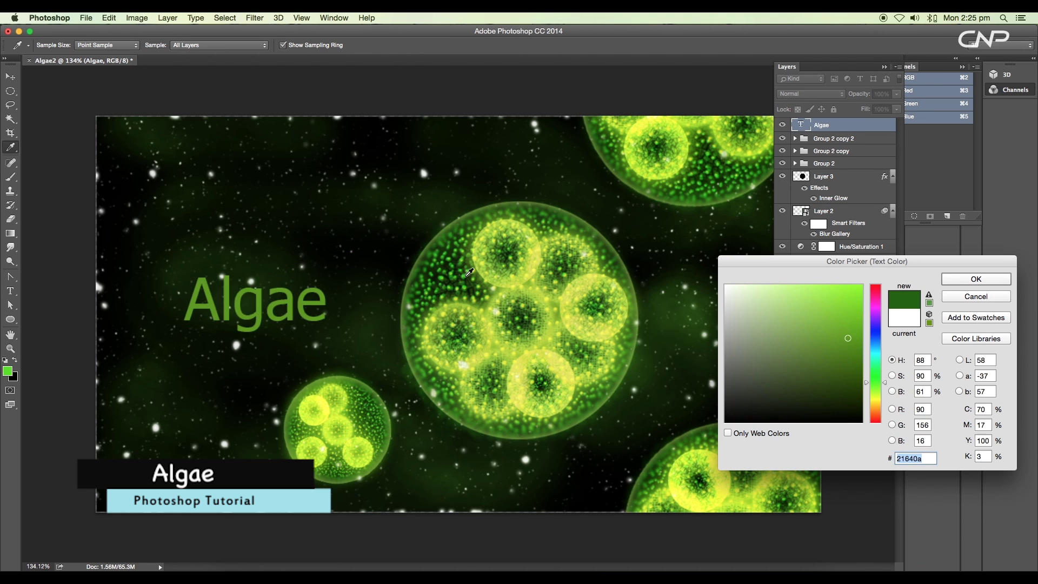
{"action": "left_click", "coordinate": [463, 273]}
{"action": "left_click", "coordinate": [467, 275]}
{"action": "key", "text": "Return"}
Set the Algae title's font to Tekton Pro Bold.
{"action": "left_click", "coordinate": [115, 46]}
{"action": "key", "text": "Up"}
{"action": "key", "text": "Up"}
{"action": "key", "text": "Down"}
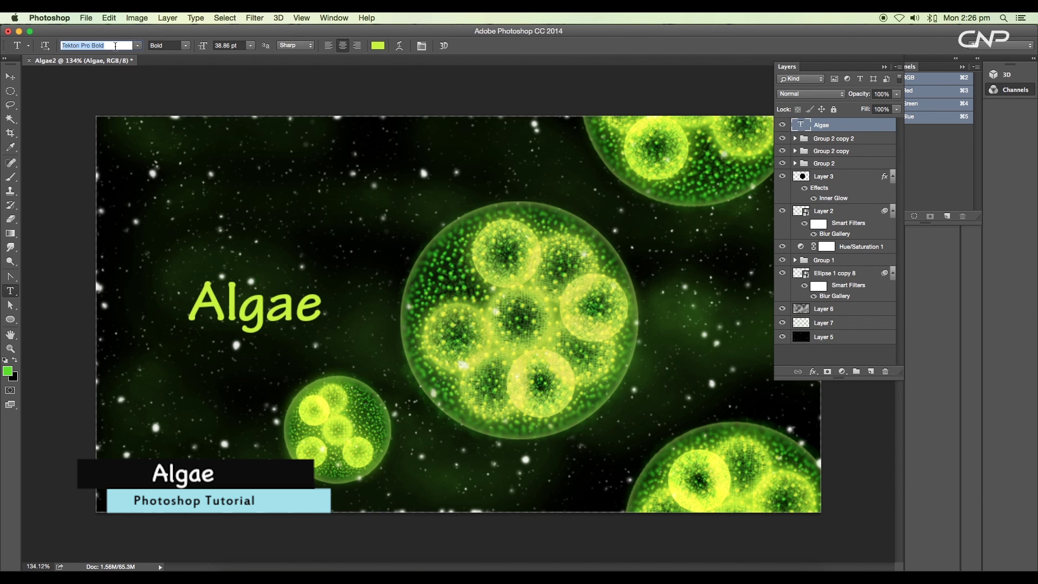
Duplicate the Algae title just below the original and change the copy's text to "Photoshop".
{"action": "left_click", "coordinate": [11, 76]}
{"action": "left_click_drag", "start_coordinate": [254, 306], "coordinate": [317, 326]}
{"action": "key", "text": "t"}
{"action": "double_click", "coordinate": [318, 327]}
{"action": "type", "text": "Photoshop"}
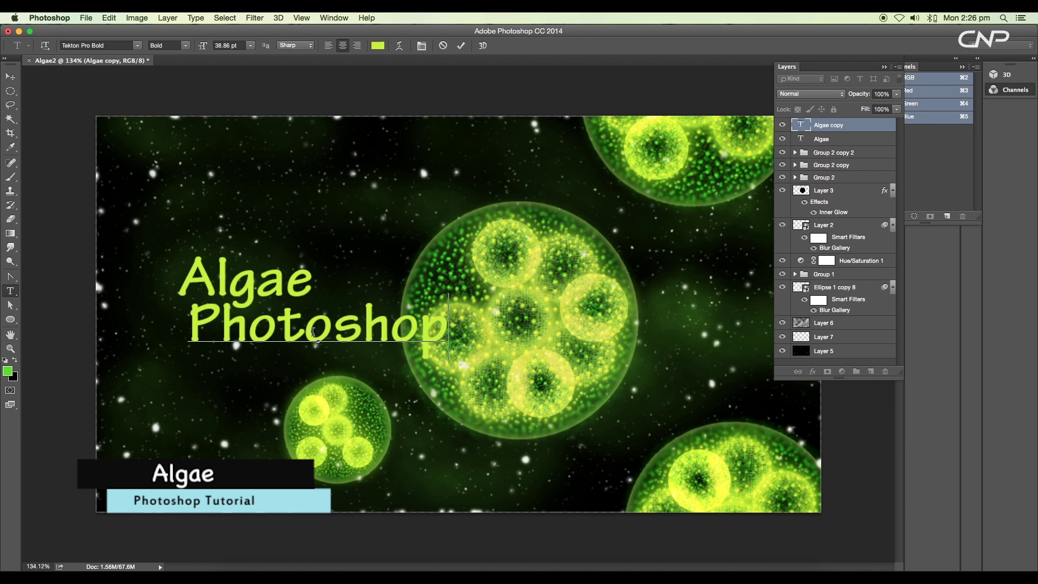
Scale the Photoshop text down to fit under the end of the Algae title, and select both text layers together.
{"action": "left_click", "coordinate": [10, 76]}
{"action": "key", "text": "super+t"}
{"action": "left_click_drag", "start_coordinate": [447, 360], "coordinate": [308, 317]}
{"action": "key", "text": "Return"}
{"action": "left_click", "coordinate": [821, 139], "text": "shift"}
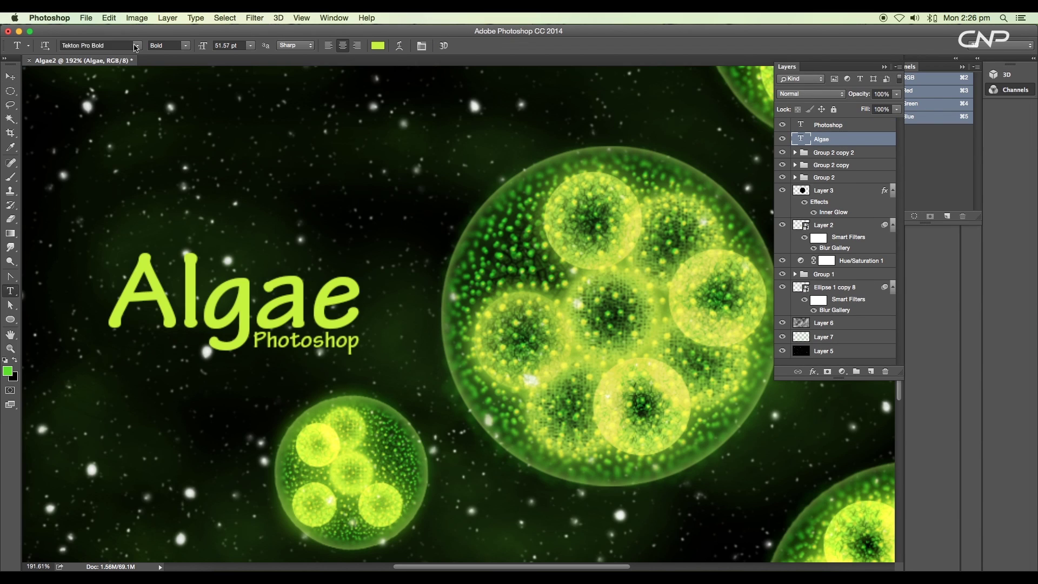
Try other fonts on the Algae title and briefly toggle the visibility of Group 2.
{"action": "key", "text": "Down"}
{"action": "key", "text": "Down"}
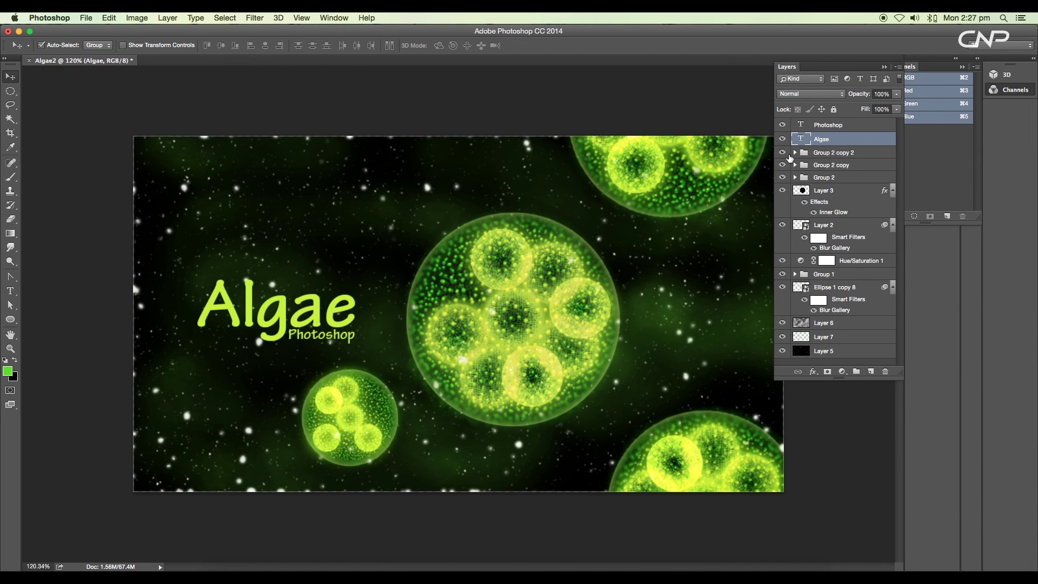
{"action": "left_click", "coordinate": [782, 177]}
{"action": "left_click", "coordinate": [782, 177]}
Add a Brightness/Contrast adjustment layer above the Photoshop text, raising the contrast and lowering the brightness slightly.
{"action": "left_click", "coordinate": [828, 125]}
{"action": "left_click", "coordinate": [841, 371]}
{"action": "left_click", "coordinate": [857, 411]}
{"action": "left_click_drag", "start_coordinate": [840, 172], "coordinate": [845, 173]}
{"action": "left_click_drag", "start_coordinate": [840, 150], "coordinate": [837, 151]}
{"action": "left_click", "coordinate": [884, 88]}
{"action": "left_click", "coordinate": [961, 67]}
{"action": "left_click", "coordinate": [933, 74]}
Add a Hue/Saturation adjustment layer on top of the stack and set its hue to -1.
{"action": "left_click", "coordinate": [842, 371]}
{"action": "left_click", "coordinate": [857, 460]}
{"action": "left_click_drag", "start_coordinate": [840, 163], "coordinate": [839, 164]}
{"action": "scroll", "coordinate": [562, 362], "scroll_direction": "up", "scroll_amount": 3}
{"action": "scroll", "coordinate": [458, 313], "scroll_direction": "down", "scroll_amount": 5}
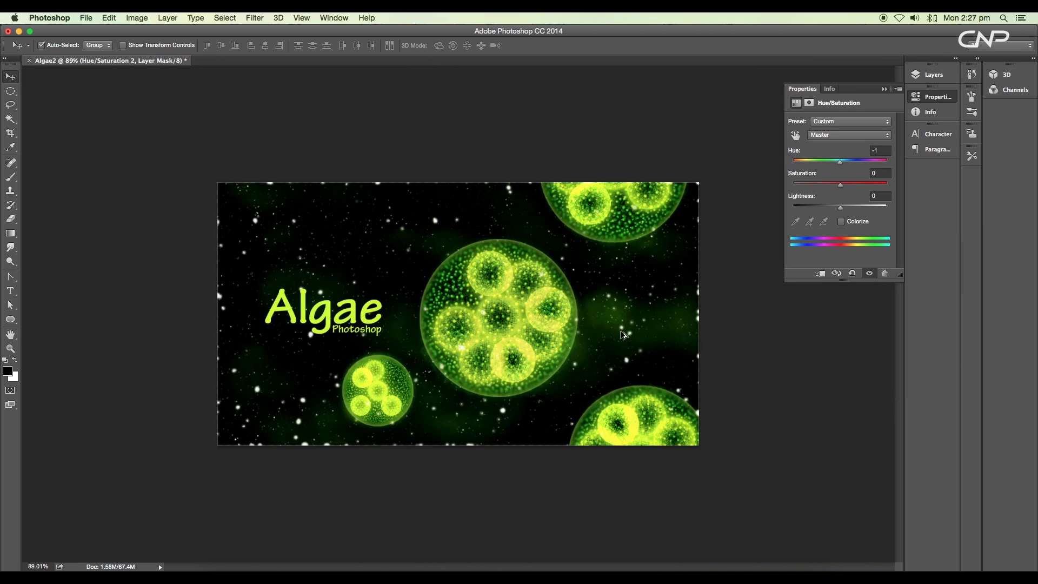
{"action": "scroll", "coordinate": [458, 313], "scroll_direction": "up", "scroll_amount": 5}
{"action": "scroll", "coordinate": [459, 313], "scroll_direction": "down", "scroll_amount": 4}
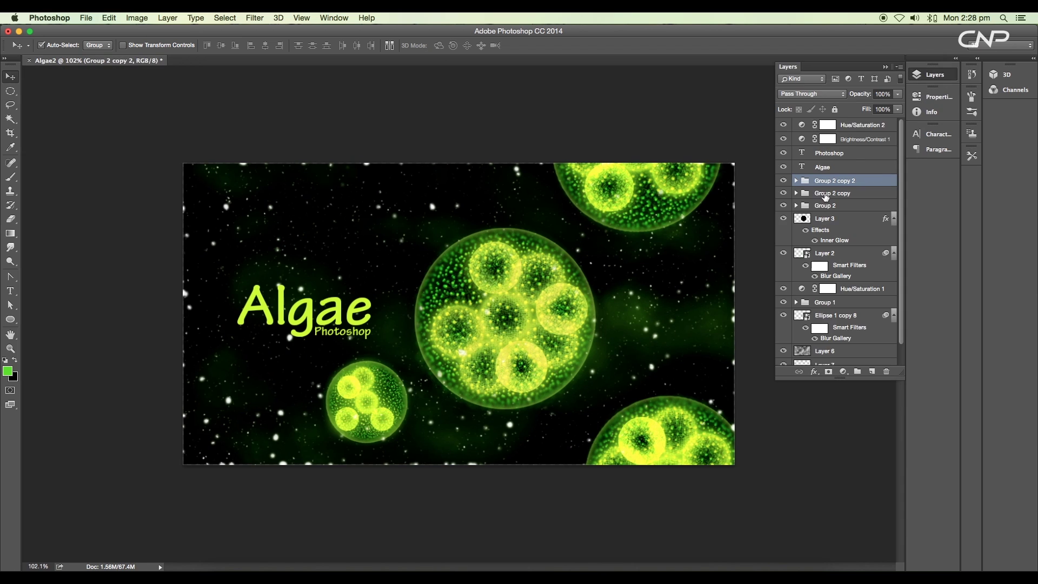
{"action": "scroll", "coordinate": [796, 183], "scroll_direction": "down", "scroll_amount": 1}
{"action": "scroll", "coordinate": [809, 184], "scroll_direction": "up", "scroll_amount": 1}
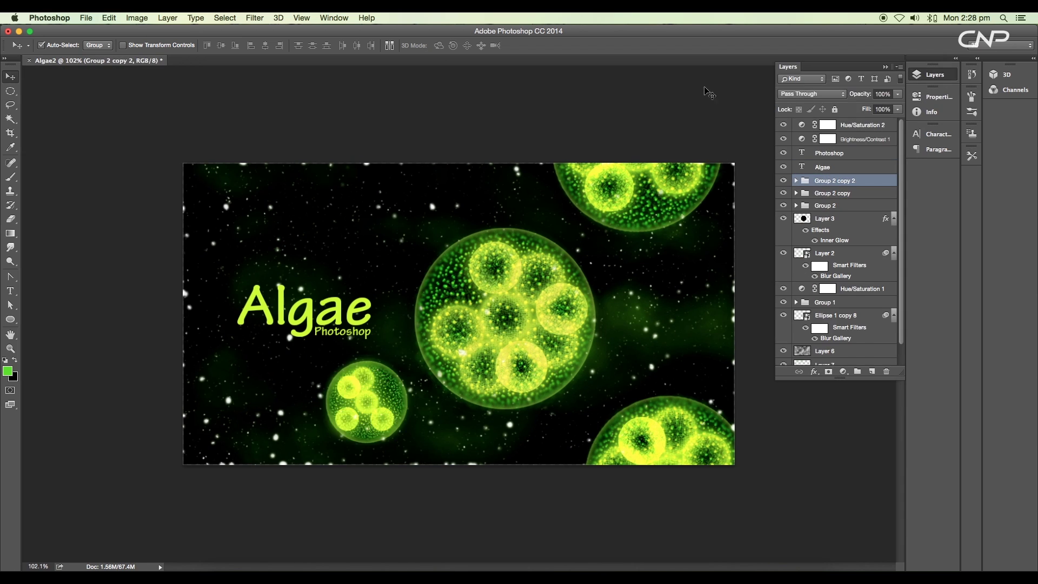